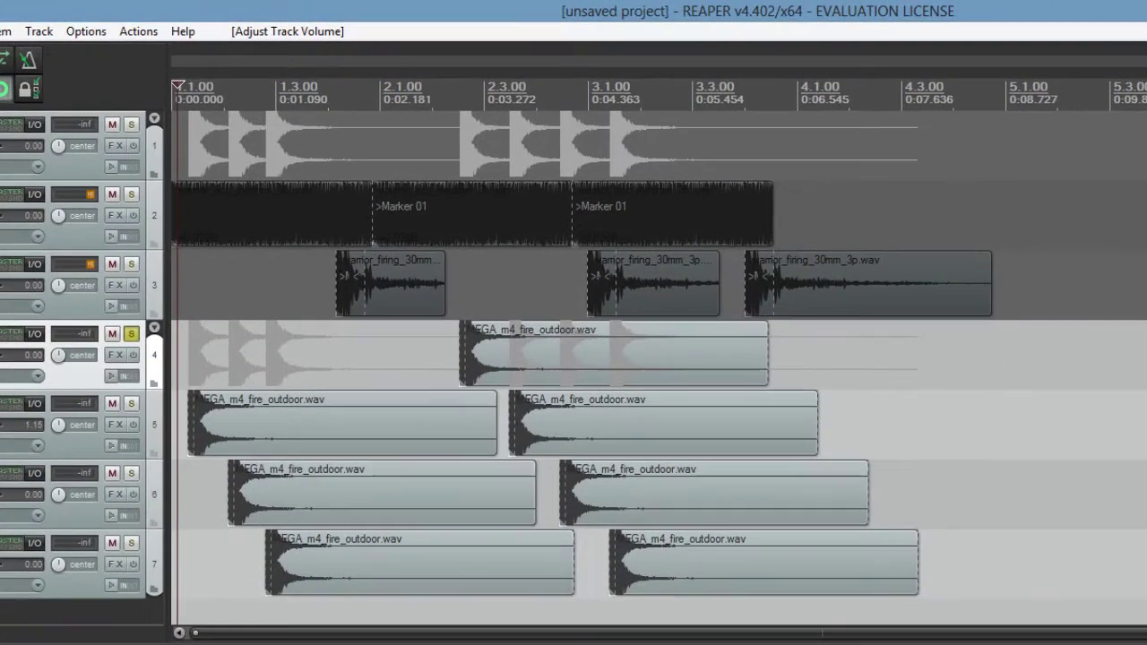
Step: Switch to Firefox and read the forum reply about lowering the other game volumes while keeping gunshots at a normal level
{"action": "key", "text": "alt+Tab"}
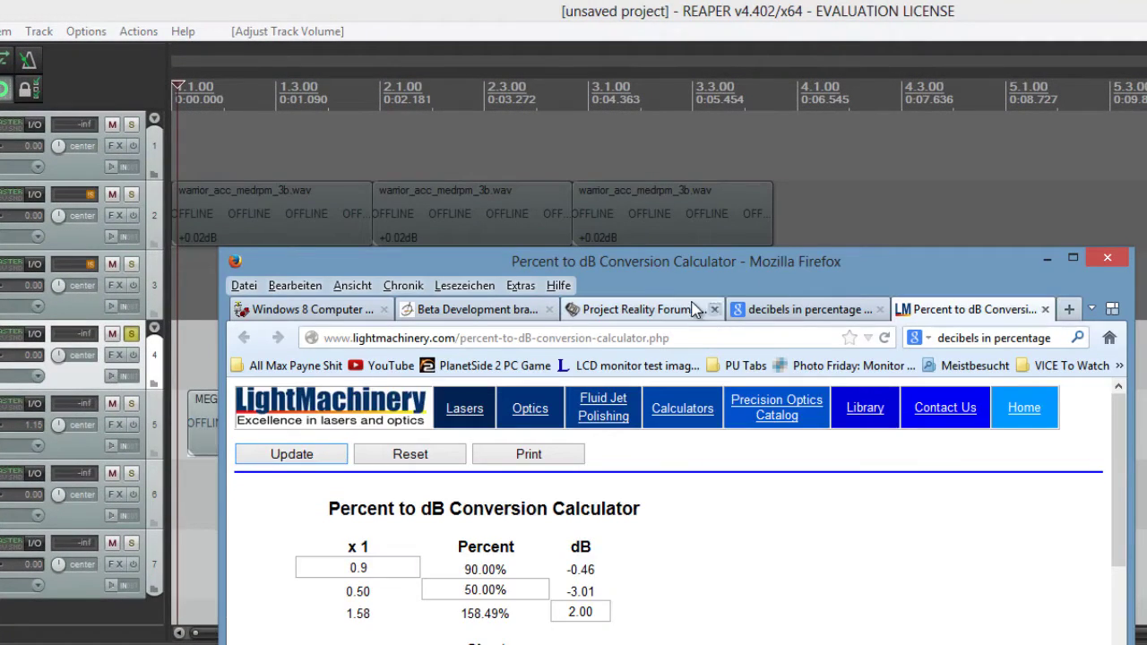
{"action": "left_click", "coordinate": [692, 309]}
{"action": "scroll", "coordinate": [484, 533], "scroll_direction": "right", "scroll_amount": 1}
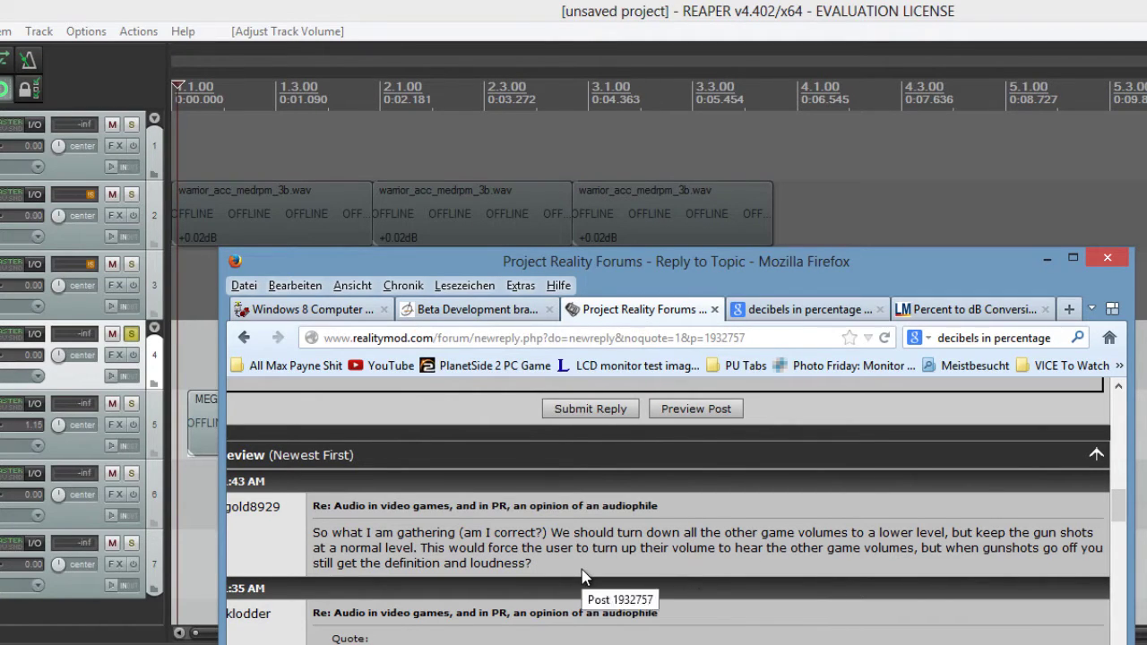
Step: Switch to Notepad++ and write blablaSound = "this sound. wav" with volume = 1.0 on the line below
{"action": "key", "text": "super+4"}
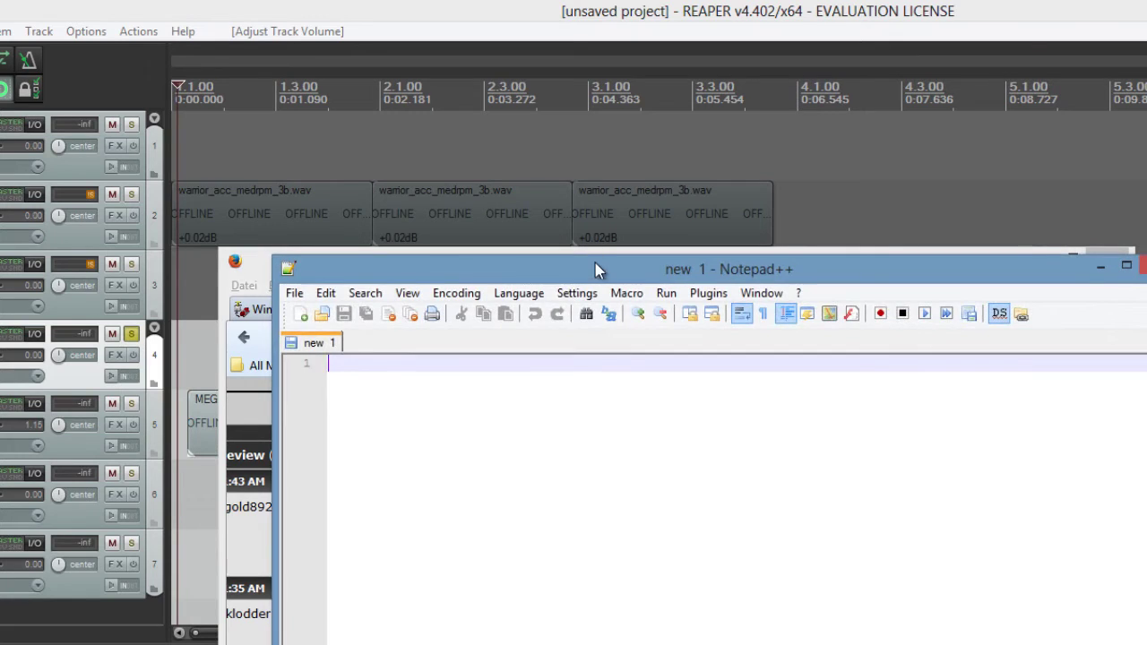
{"action": "left_click_drag", "start_coordinate": [595, 267], "coordinate": [565, 265]}
{"action": "left_click", "coordinate": [500, 5]}
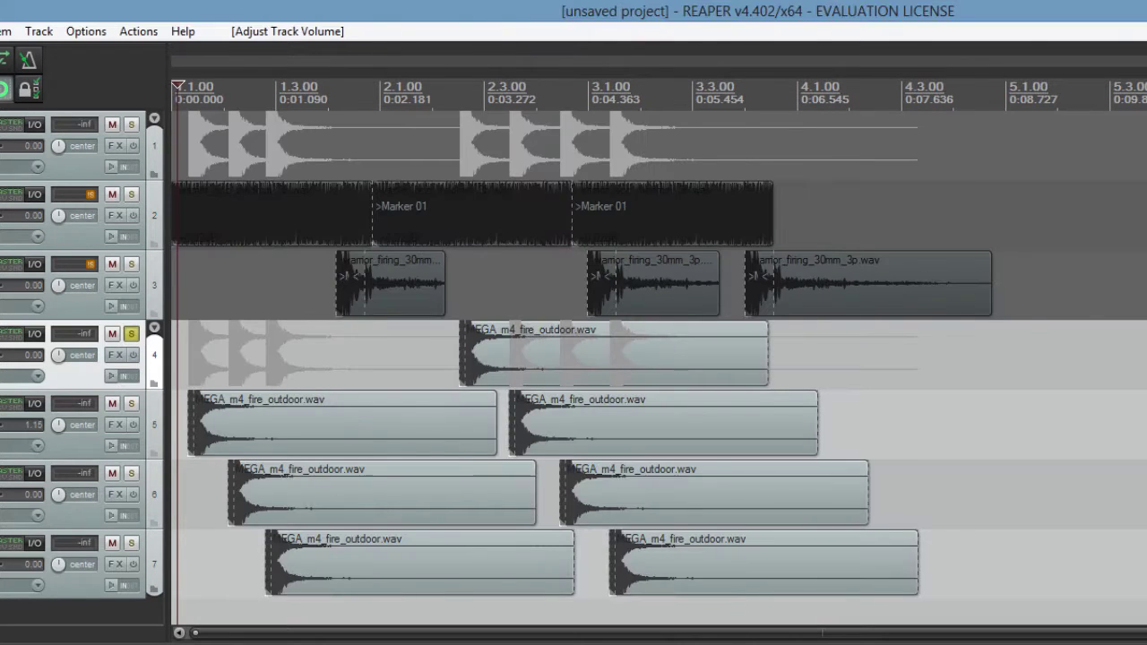
{"action": "key", "text": "alt+Tab"}
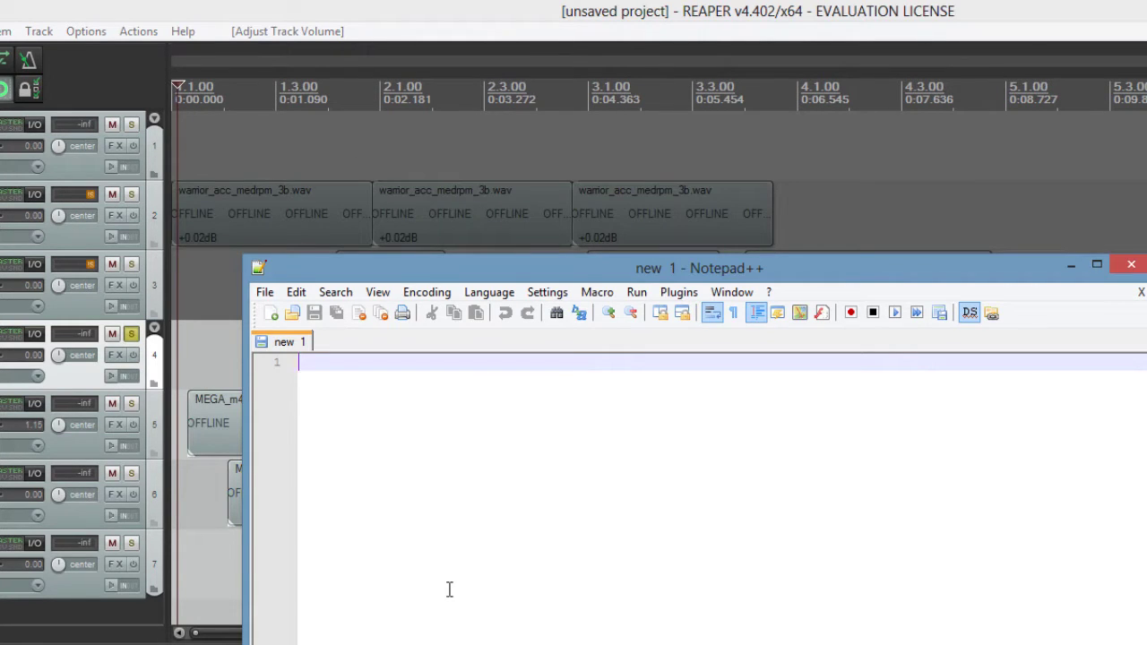
{"action": "type", "text": "blablaSound =\""}
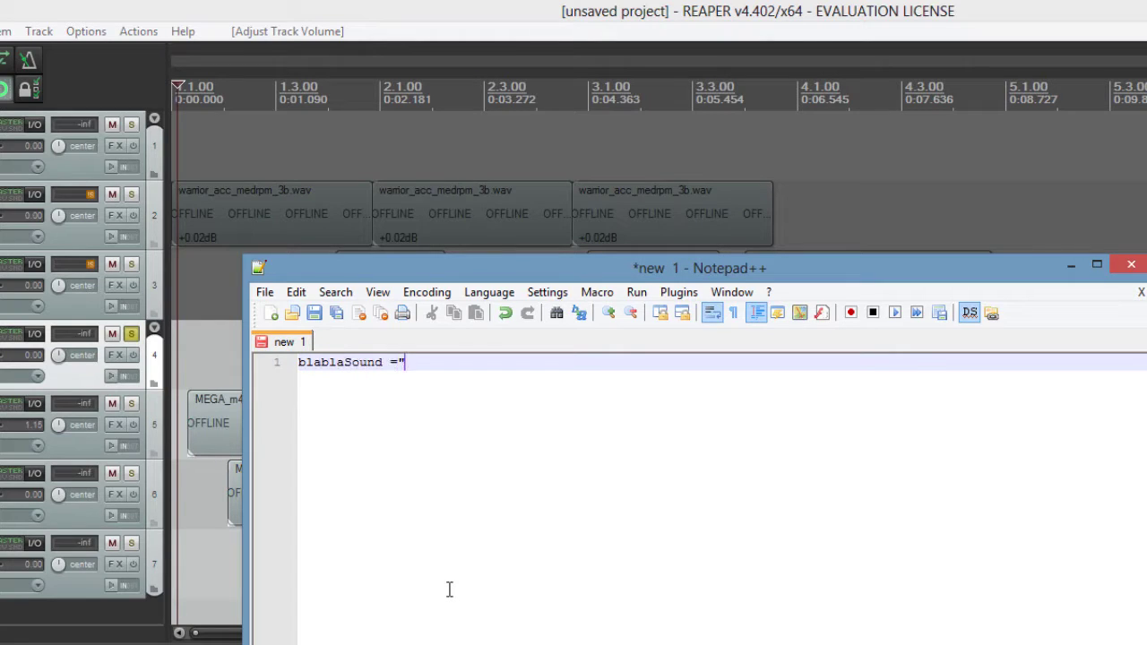
{"action": "key", "text": "BackSpace"}
{"action": "type", "text": "\"this sound. wav\""}
{"action": "key", "text": "Return"}
{"action": "type", "text": "volume = 1.0"}
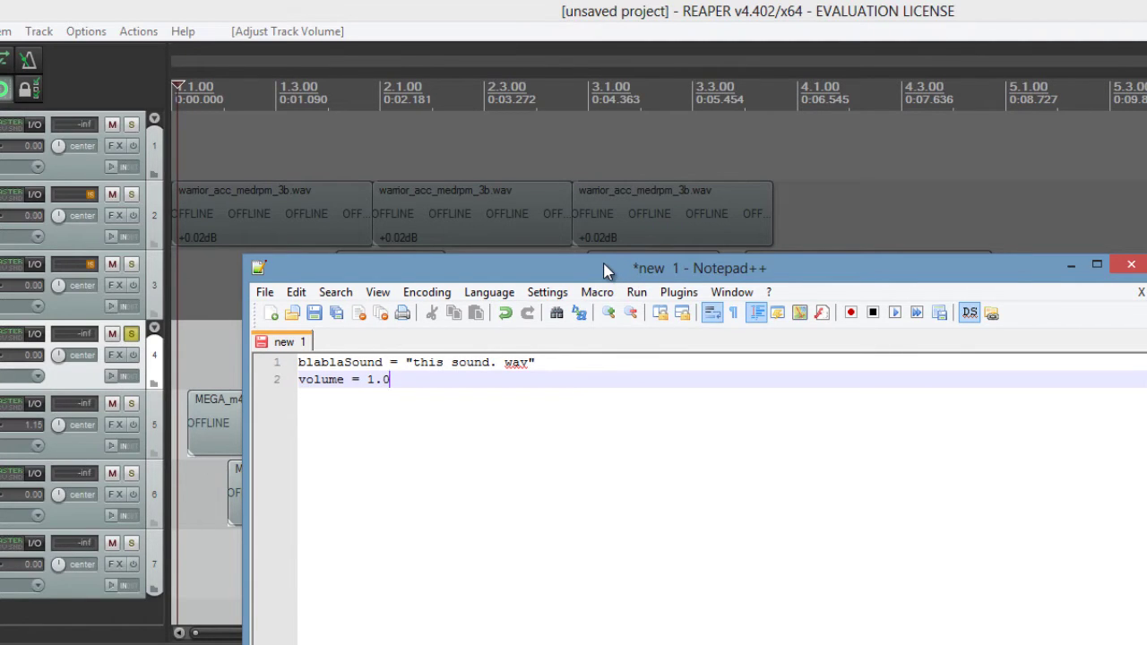
Step: Highlight the blablaSound line and the volume line in turn, and move the Notepad++ window aside
{"action": "left_click_drag", "start_coordinate": [561, 361], "coordinate": [298, 363]}
{"action": "left_click", "coordinate": [415, 380]}
{"action": "left_click_drag", "start_coordinate": [392, 379], "coordinate": [291, 376]}
{"action": "left_click", "coordinate": [414, 382]}
{"action": "left_click_drag", "start_coordinate": [427, 269], "coordinate": [607, 277]}
Step: Switch to REAPER and examine the start of the first gunshot waveform on track 6 in close detail
{"action": "left_click", "coordinate": [392, 11]}
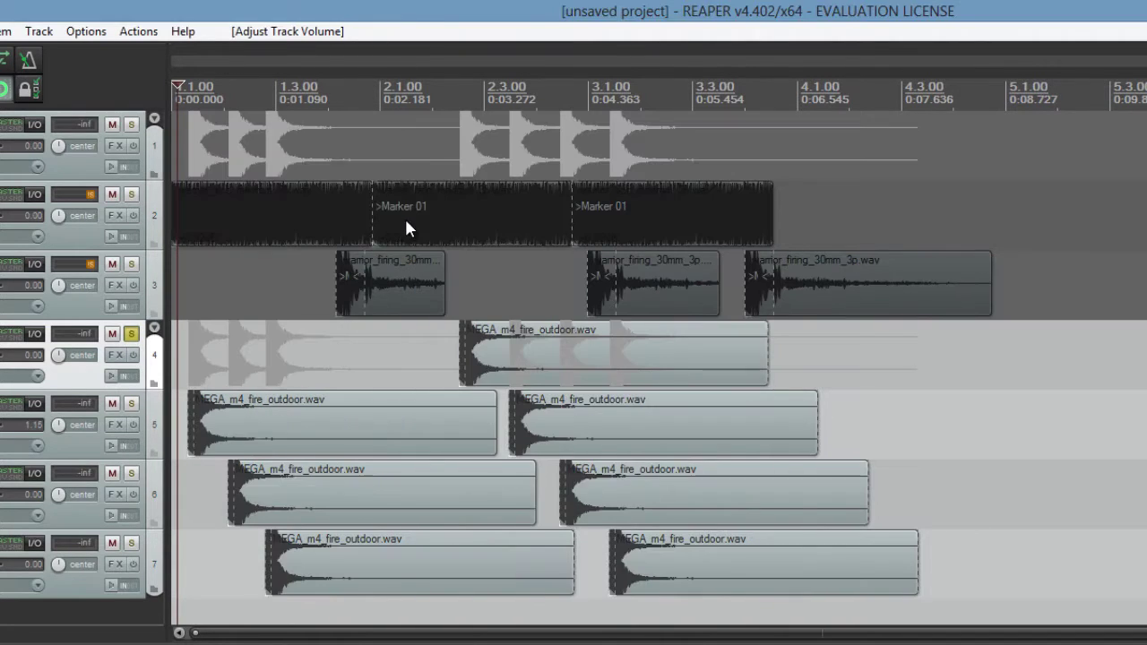
{"action": "left_click", "coordinate": [344, 511]}
{"action": "scroll", "coordinate": [346, 512], "scroll_direction": "up", "scroll_amount": 6}
{"action": "scroll", "coordinate": [368, 498], "scroll_direction": "down", "scroll_amount": 4}
{"action": "left_click_drag", "start_coordinate": [333, 498], "coordinate": [568, 498]}
{"action": "left_click", "coordinate": [514, 498]}
{"action": "scroll", "coordinate": [514, 498], "scroll_direction": "up", "scroll_amount": 6}
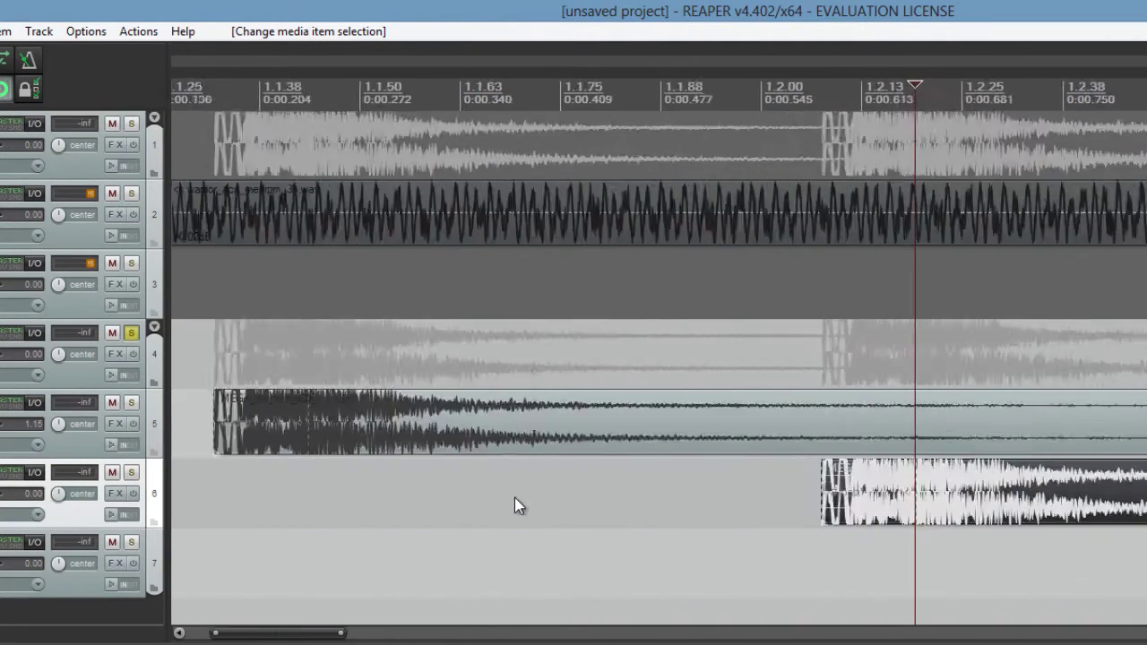
{"action": "left_click_drag", "start_coordinate": [699, 484], "coordinate": [919, 503]}
{"action": "left_click", "coordinate": [870, 497]}
{"action": "scroll", "coordinate": [870, 496], "scroll_direction": "up", "scroll_amount": 6}
{"action": "left_click_drag", "start_coordinate": [422, 478], "coordinate": [643, 481]}
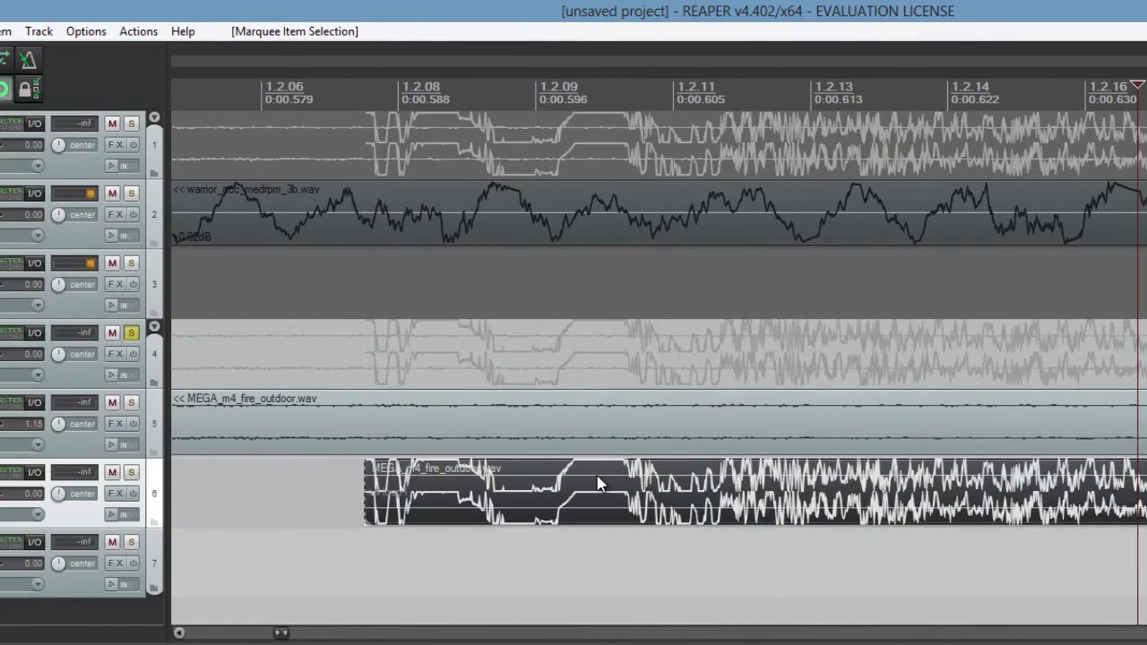
Step: Switch to Notepad++ and highlight the volume = 1.0 line for comparison with the REAPER waveform
{"action": "key", "text": "alt+Tab"}
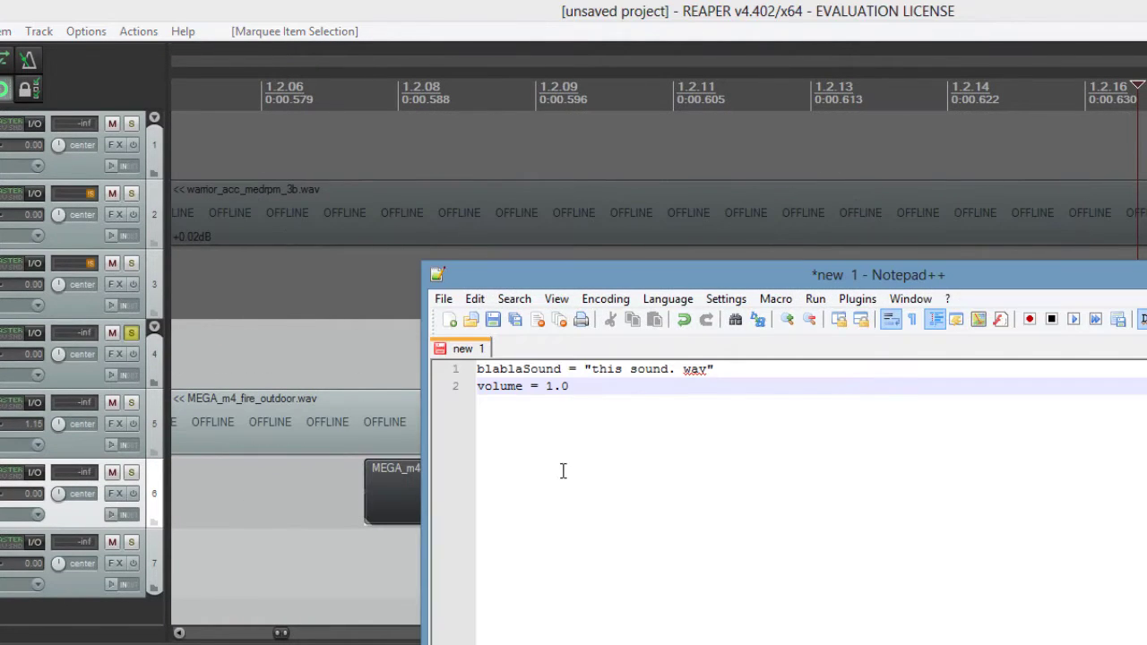
{"action": "left_click_drag", "start_coordinate": [591, 391], "coordinate": [454, 382]}
{"action": "left_click", "coordinate": [593, 391]}
{"action": "left_click", "coordinate": [742, 13]}
{"action": "scroll", "coordinate": [627, 566], "scroll_direction": "down", "scroll_amount": 6}
{"action": "key", "text": "alt+Tab"}
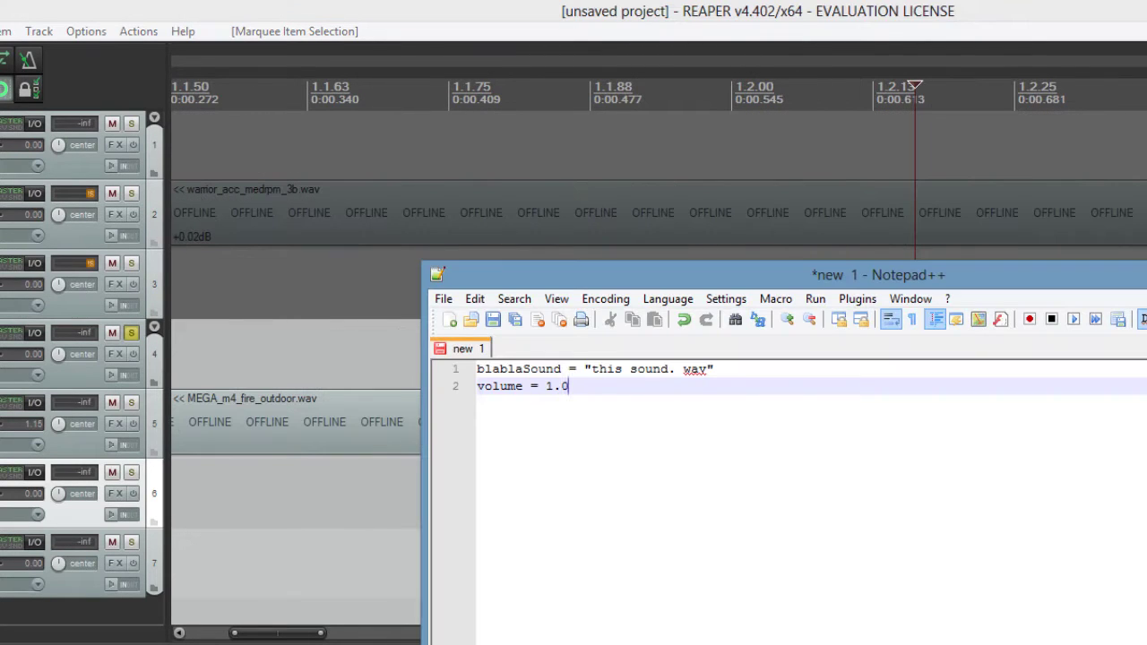
{"action": "left_click_drag", "start_coordinate": [581, 398], "coordinate": [482, 392]}
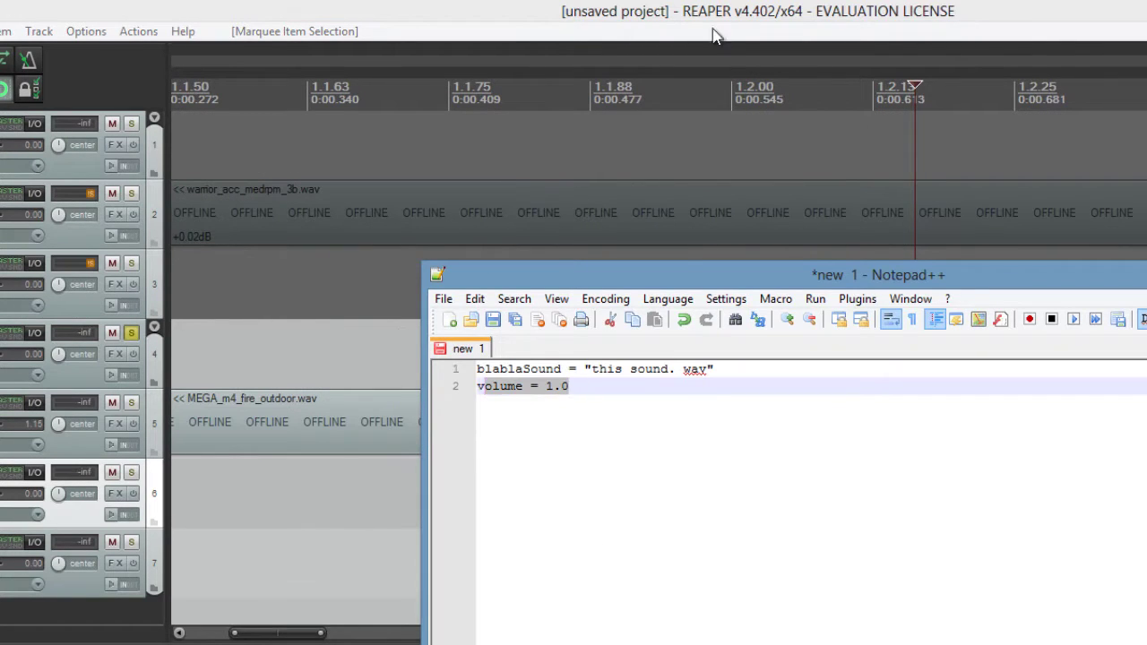
Step: Switch to REAPER and examine the waveforms of the opening gunshots on tracks 5 to 7
{"action": "key", "text": "alt+Tab"}
{"action": "scroll", "coordinate": [783, 441], "scroll_direction": "down", "scroll_amount": 8}
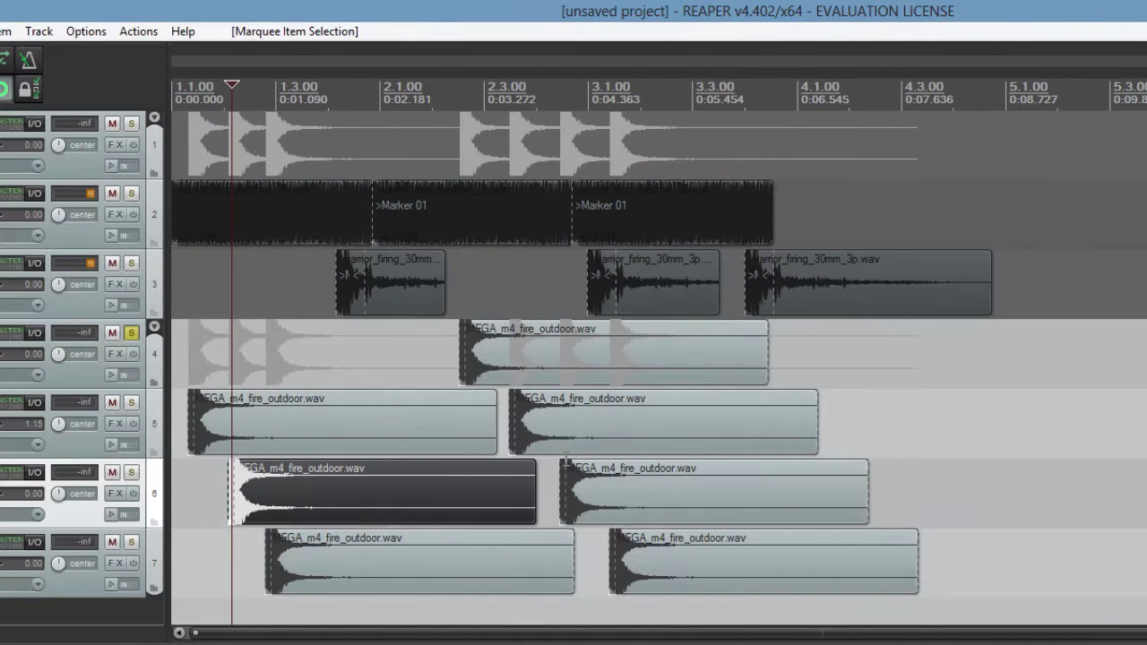
{"action": "left_click", "coordinate": [241, 502]}
{"action": "scroll", "coordinate": [597, 486], "scroll_direction": "up", "scroll_amount": 8}
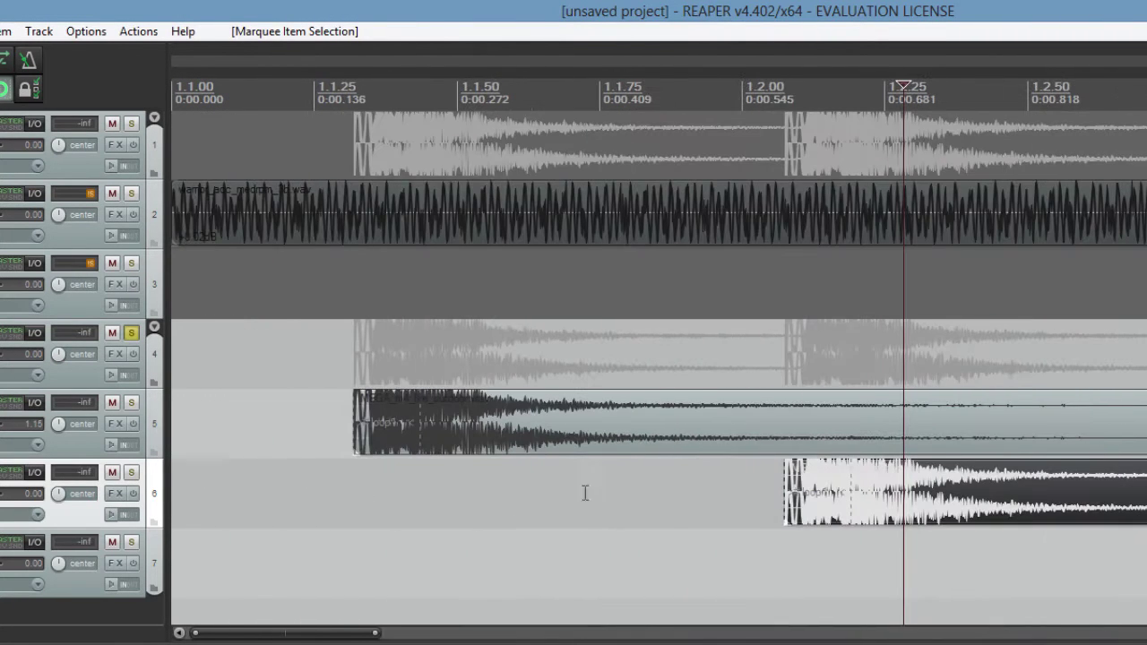
{"action": "scroll", "coordinate": [840, 524], "scroll_direction": "down", "scroll_amount": 2}
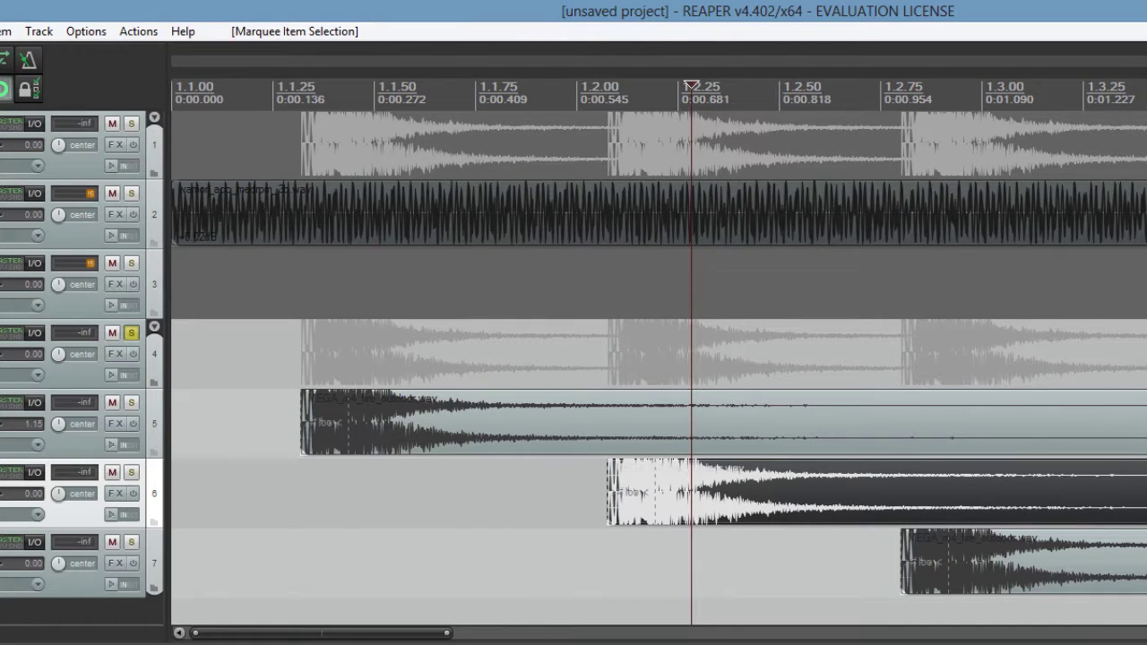
Step: Switch to Notepad++ and change the volume value to 0.001
{"action": "key", "text": "alt+Tab"}
{"action": "left_click", "coordinate": [581, 391]}
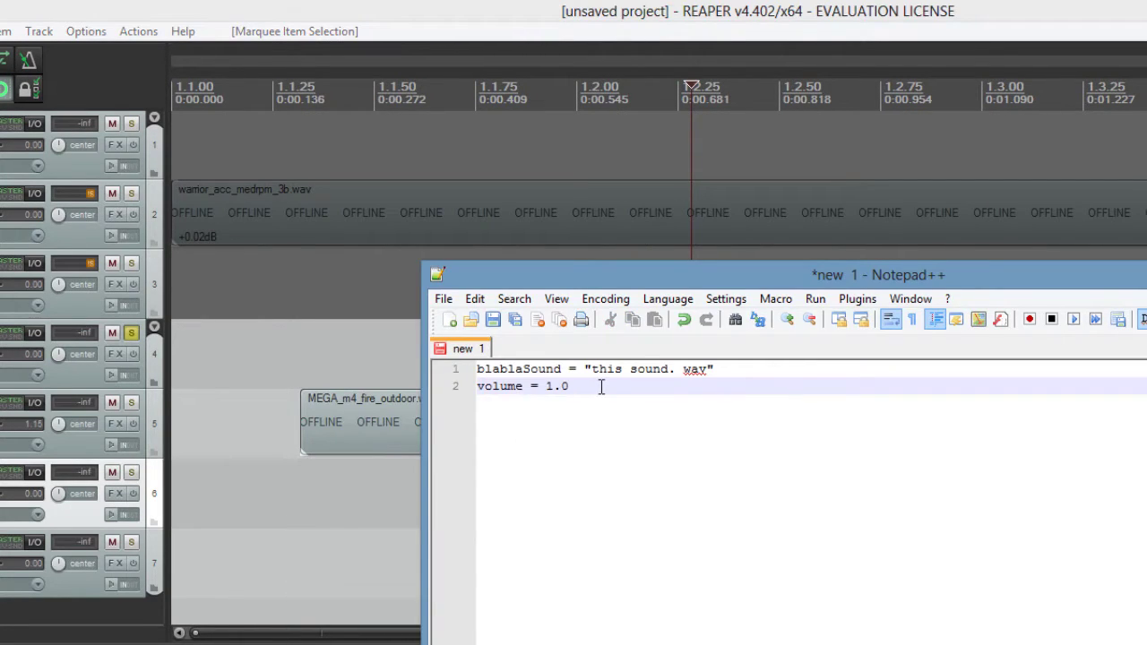
{"action": "key", "text": "BackSpace"}
{"action": "key", "text": "BackSpace"}
{"action": "type", "text": "0.001"}
Step: Switch to REAPER, solo the vehicle engine track (track 2) and turn off solo on track 4
{"action": "left_click", "coordinate": [558, 31]}
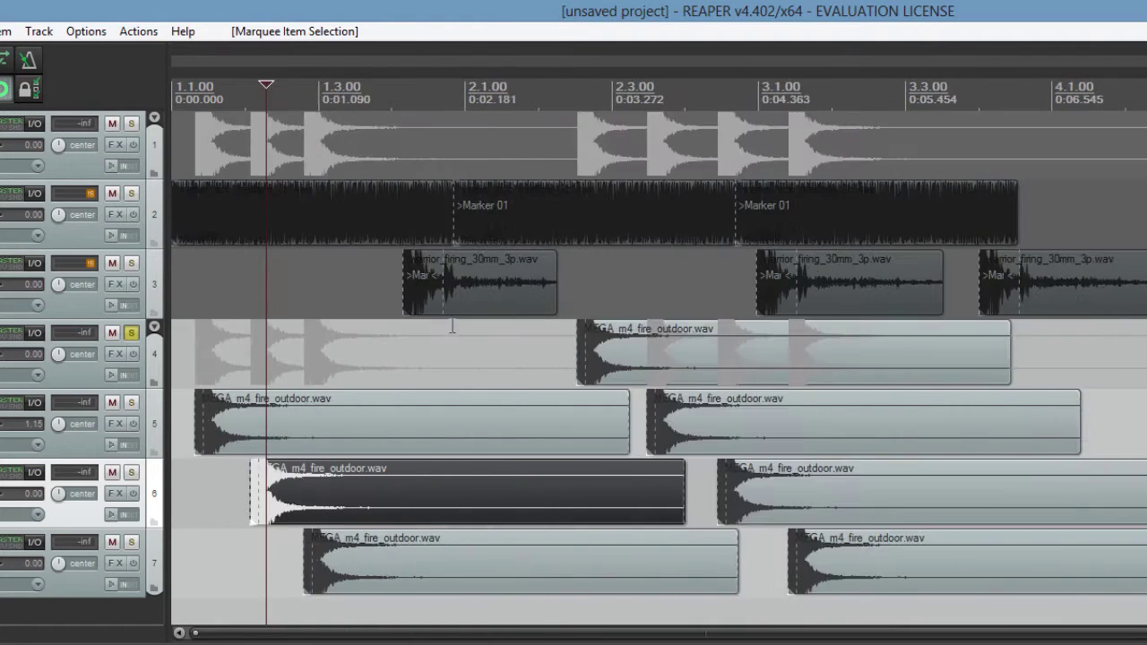
{"action": "scroll", "coordinate": [453, 327], "scroll_direction": "down", "scroll_amount": 4}
{"action": "left_click", "coordinate": [265, 260]}
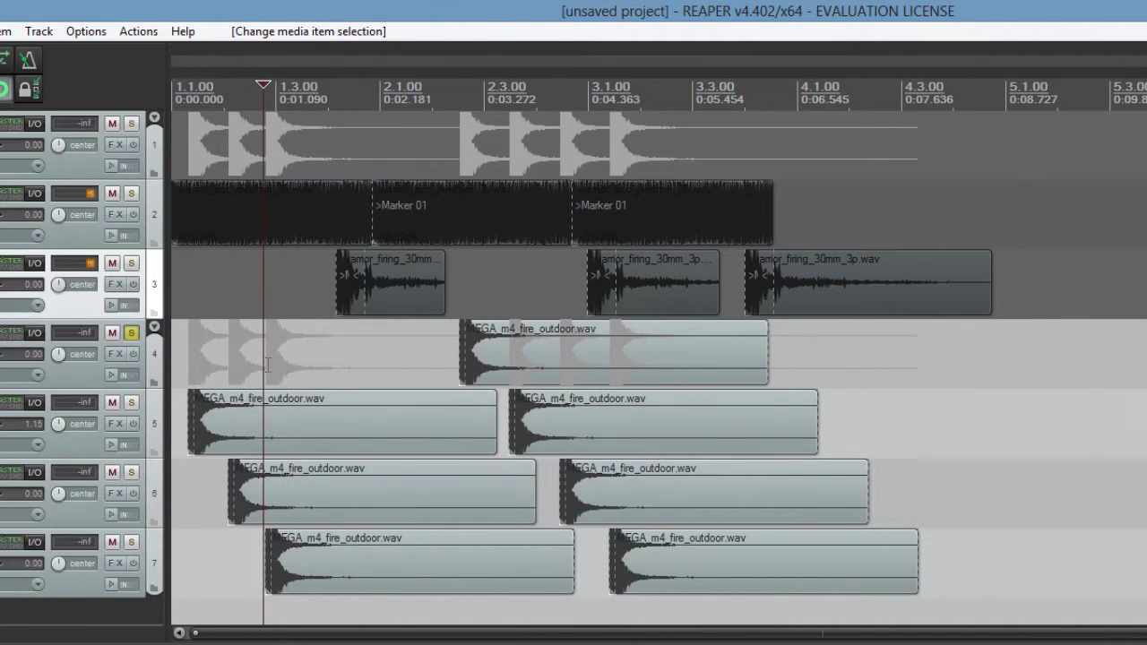
{"action": "left_click", "coordinate": [272, 359]}
{"action": "left_click", "coordinate": [134, 194]}
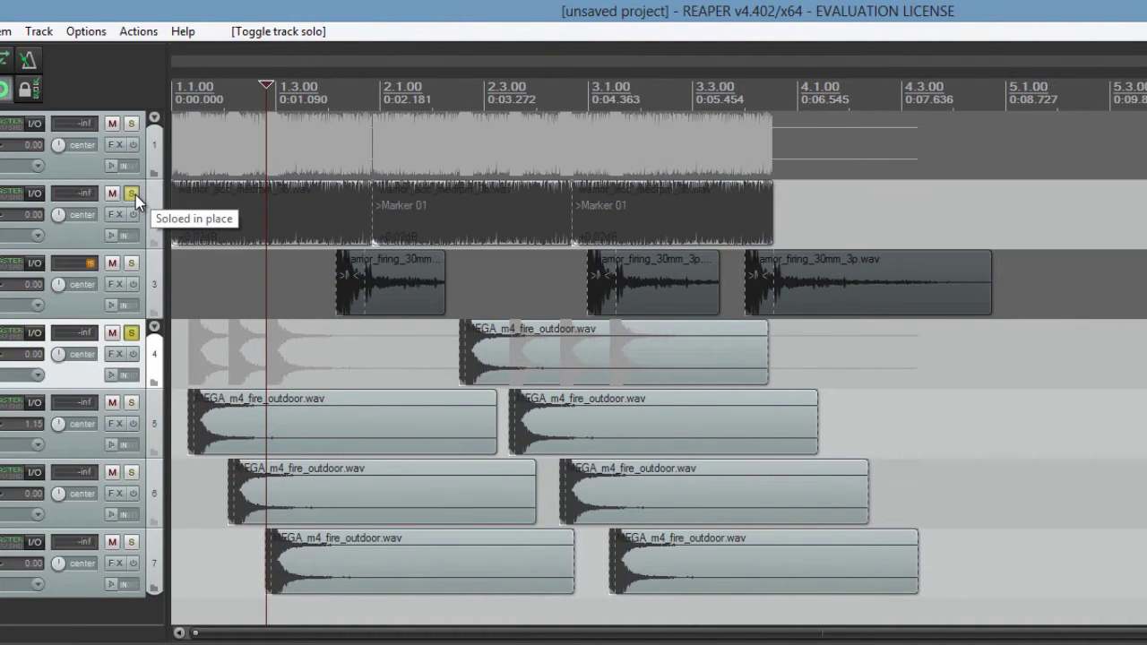
{"action": "left_click", "coordinate": [134, 332]}
Step: Play the soloed engine track from the project start, adjusting the master volume between playbacks
{"action": "key", "text": "Home"}
{"action": "key", "text": "space"}
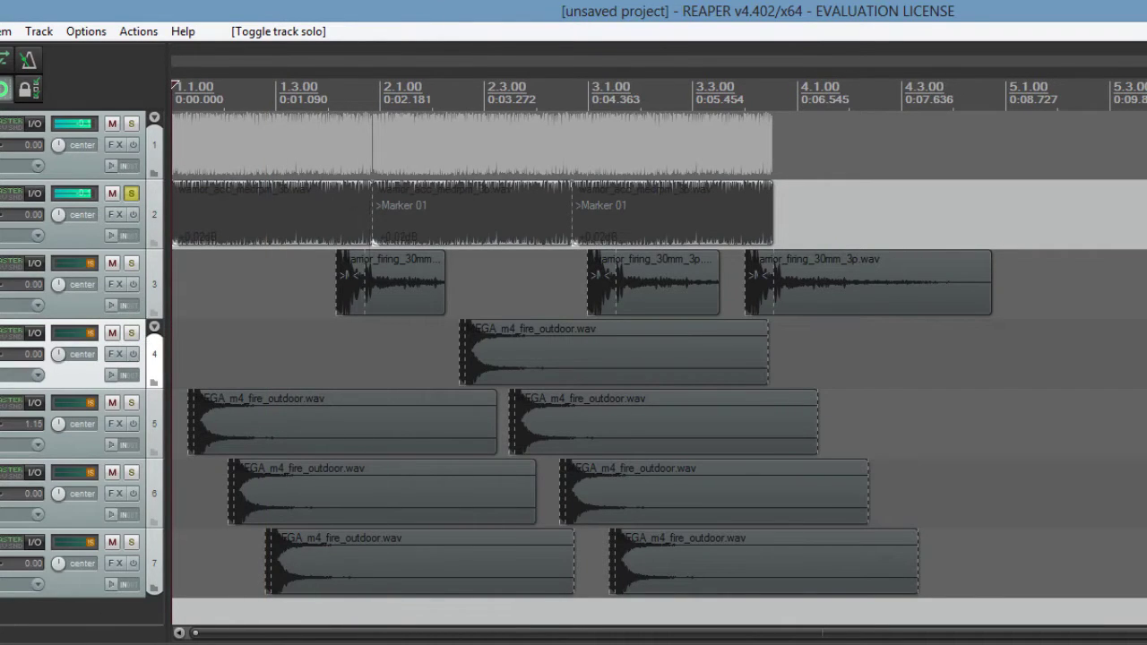
{"action": "key", "text": "space"}
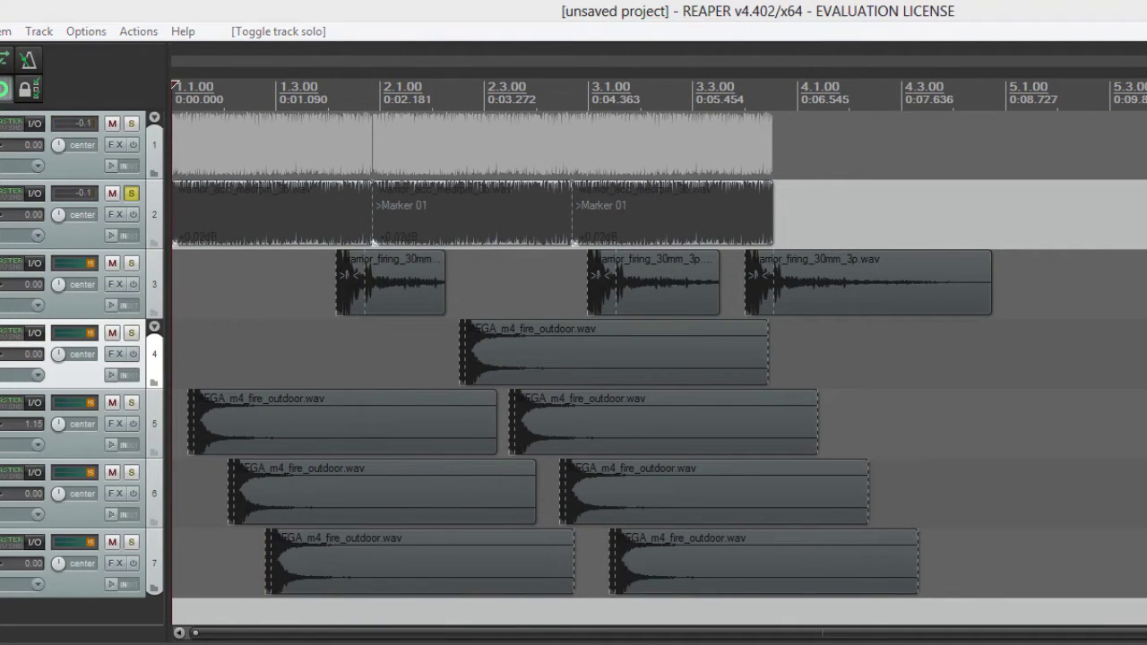
{"action": "key", "text": "Up"}
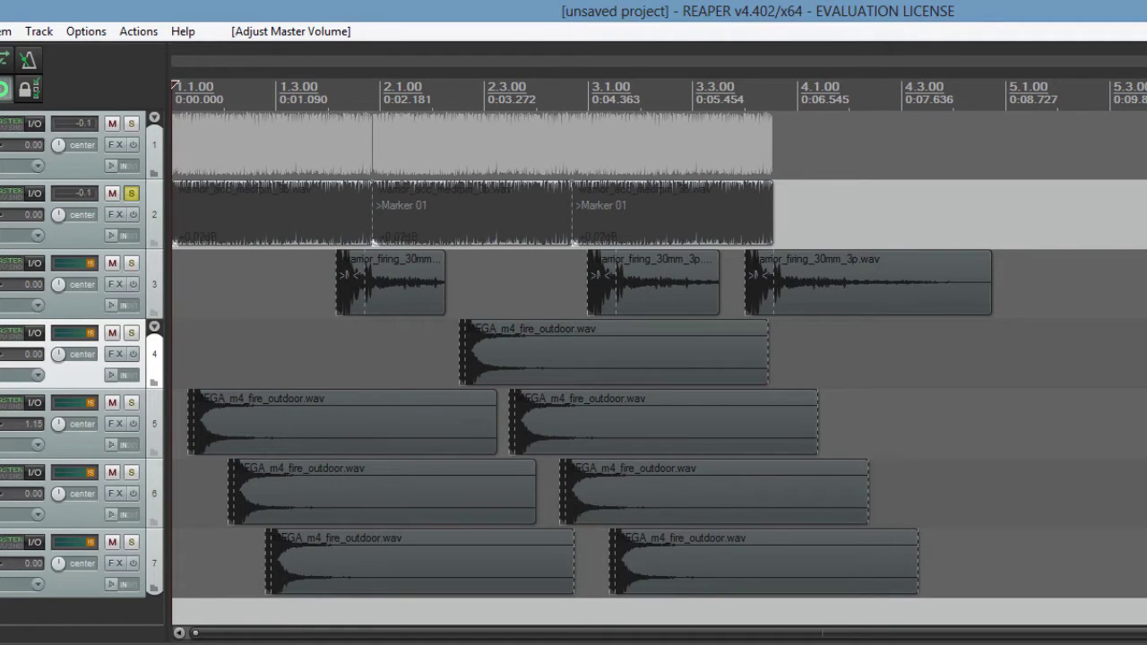
{"action": "key", "text": "space"}
{"action": "key", "text": "space"}
{"action": "key", "text": "alt+Tab"}
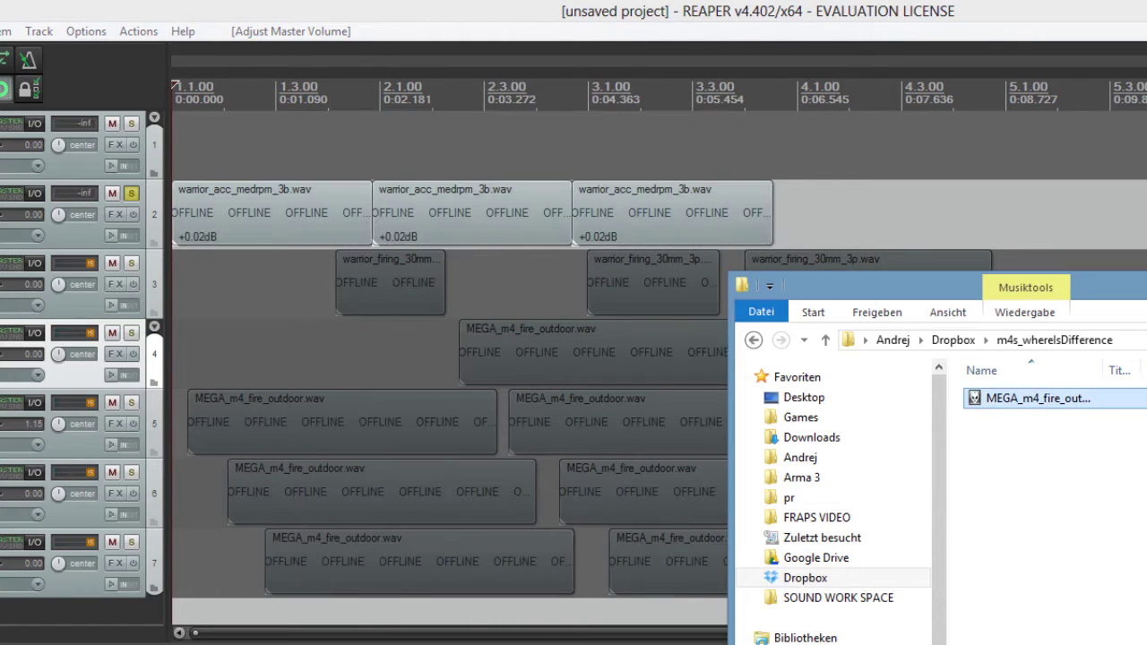
{"action": "left_click", "coordinate": [1098, 4]}
{"action": "key", "text": "space"}
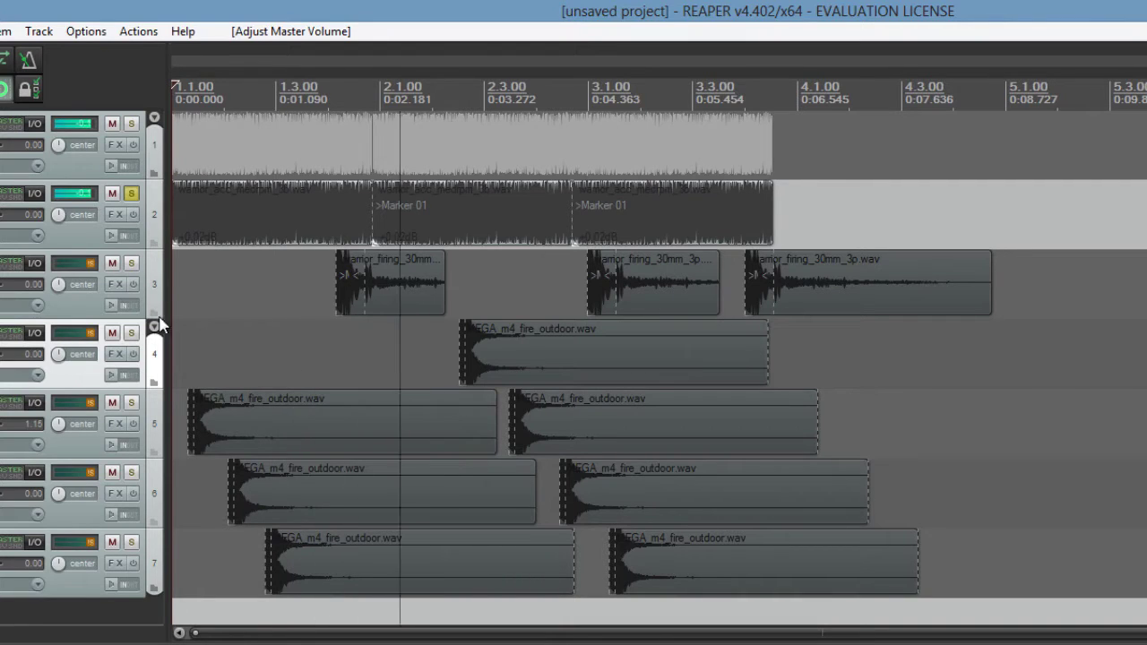
Step: Solo track 3 instead of track 2 and listen to each of the three warrior_firing_30mm_3p.wav clips
{"action": "left_click", "coordinate": [131, 193]}
{"action": "left_click", "coordinate": [132, 262]}
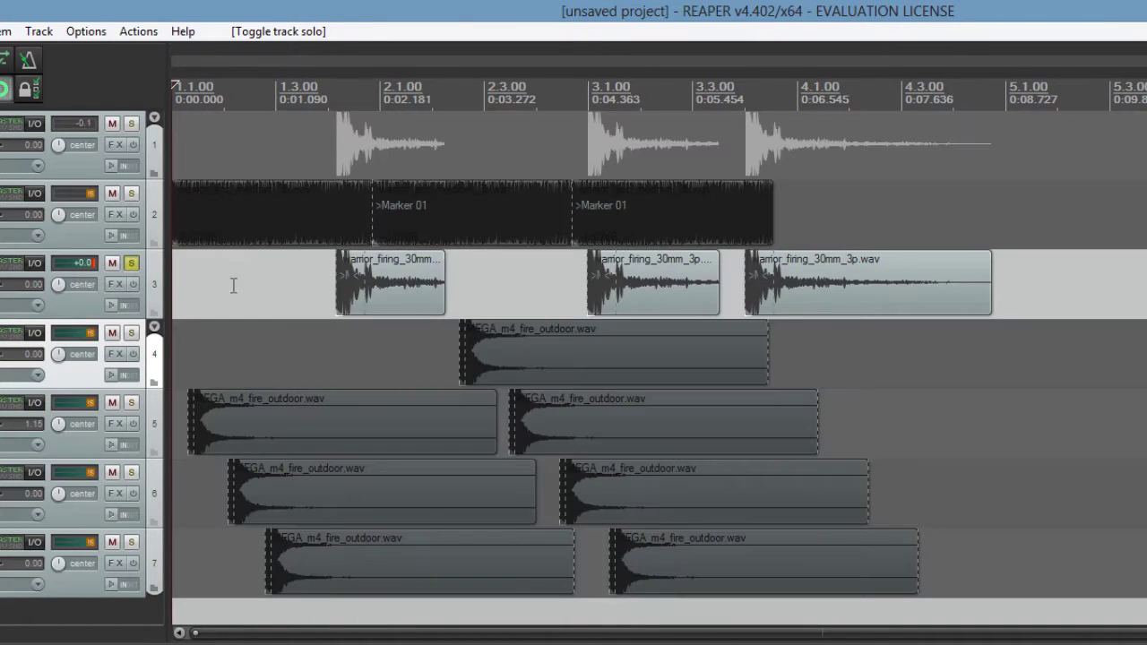
{"action": "left_click", "coordinate": [298, 290]}
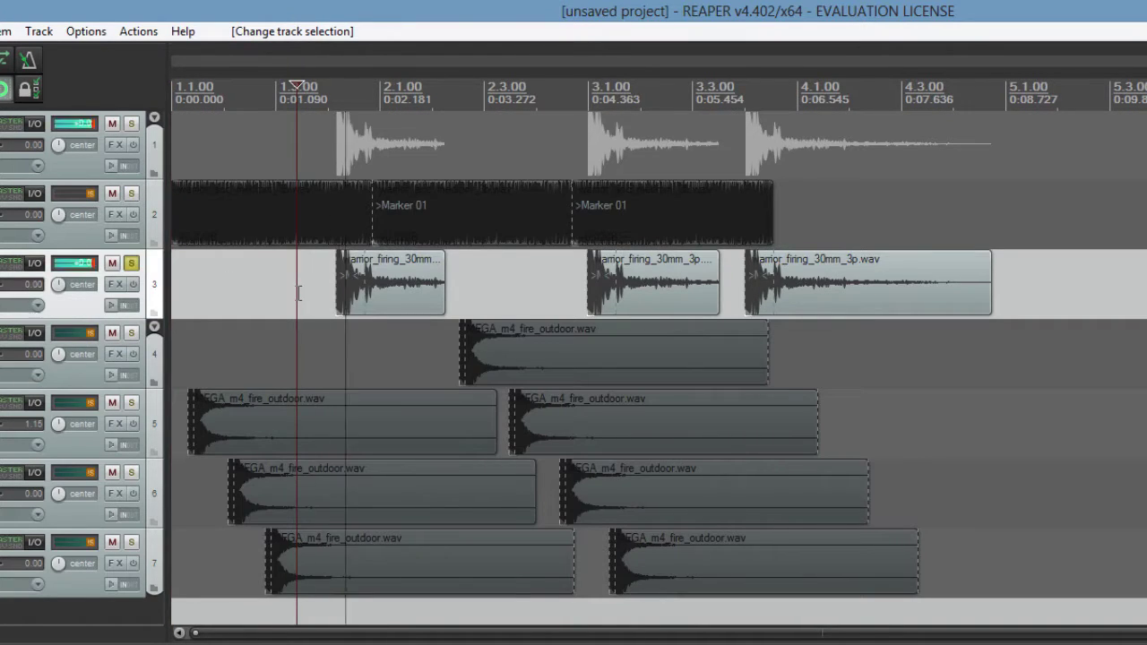
{"action": "left_click", "coordinate": [574, 294]}
{"action": "left_click", "coordinate": [733, 290]}
Step: Solo track 4 instead of track 3, listen to both bursts of M4 gunshots, and clear the solo
{"action": "left_click", "coordinate": [132, 263]}
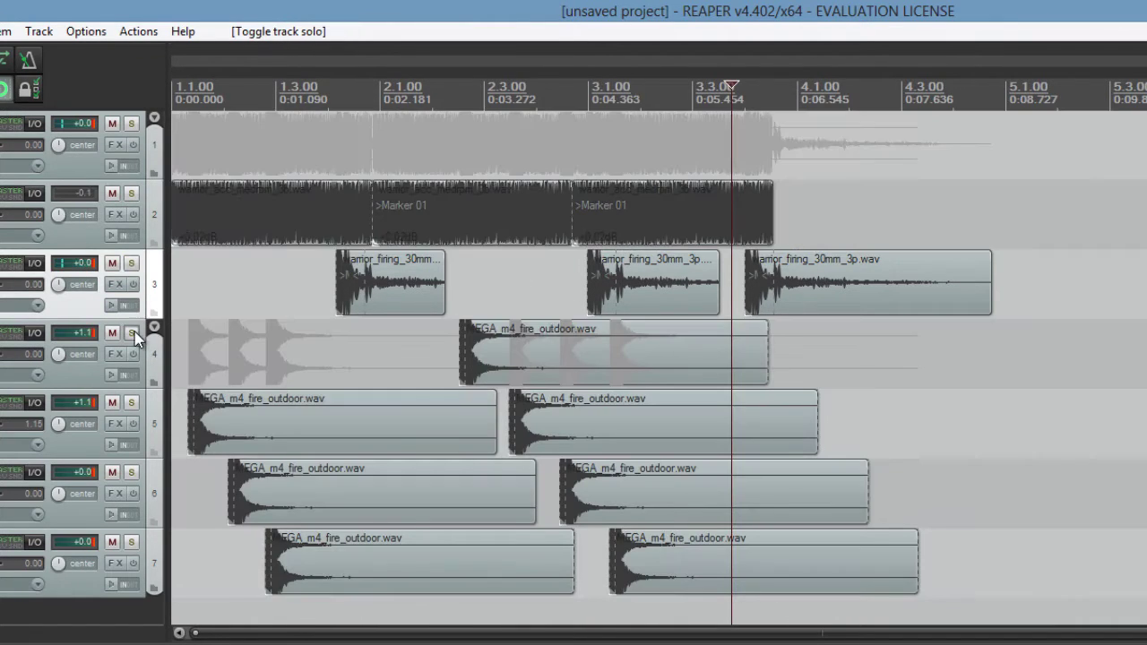
{"action": "left_click", "coordinate": [132, 332]}
{"action": "left_click", "coordinate": [176, 357]}
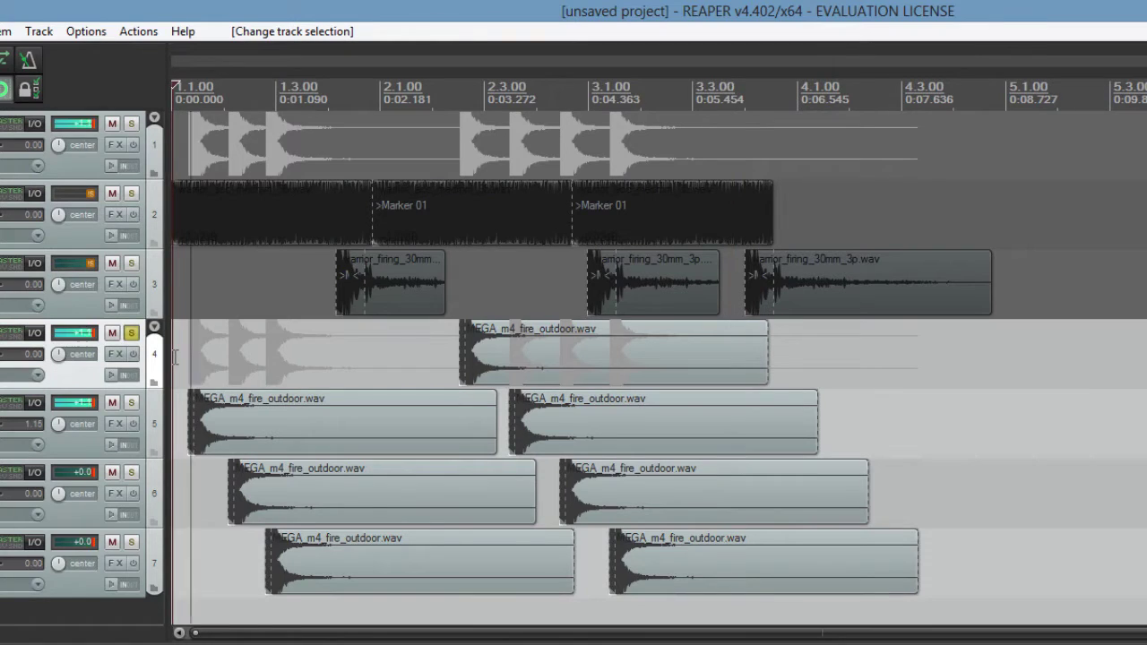
{"action": "left_click", "coordinate": [443, 357]}
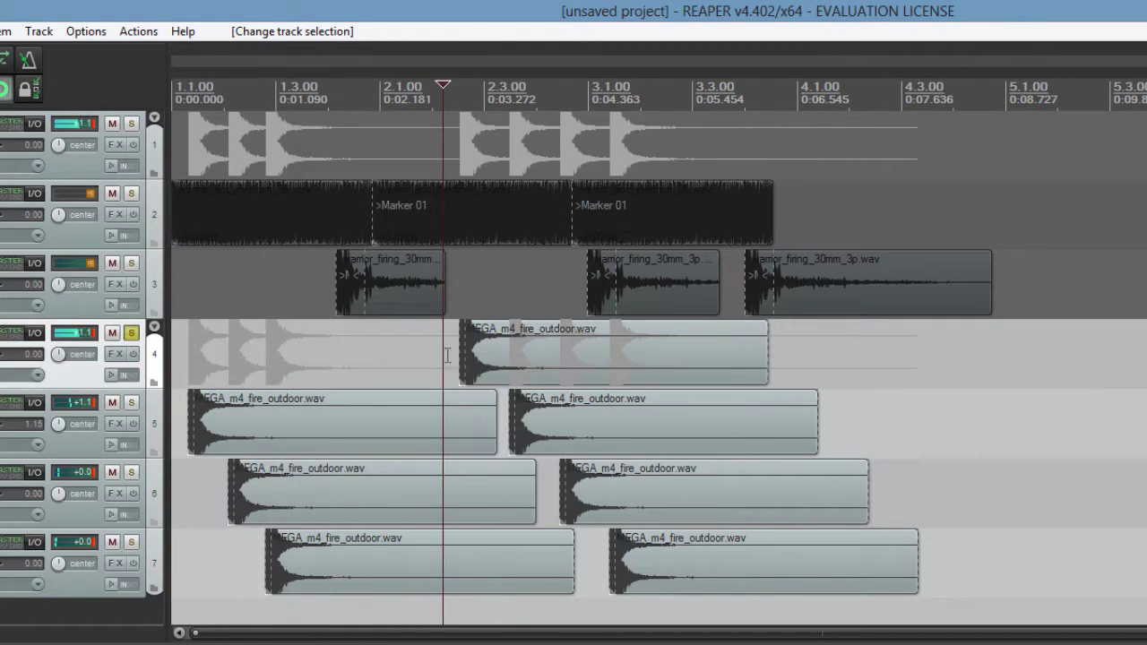
{"action": "key", "text": "space"}
{"action": "left_click", "coordinate": [131, 333]}
Step: Highlight the first engine clip on track 2, the first firing clip on track 3, and all gunshot clips on tracks 4 to 7
{"action": "left_click", "coordinate": [233, 235]}
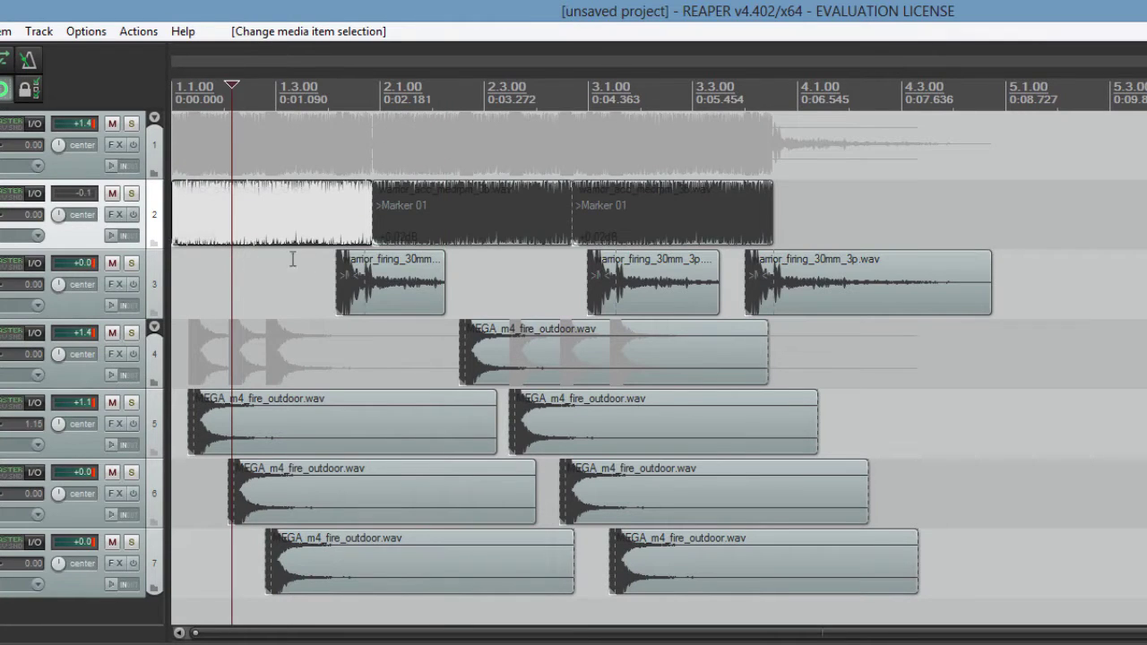
{"action": "left_click", "coordinate": [378, 299]}
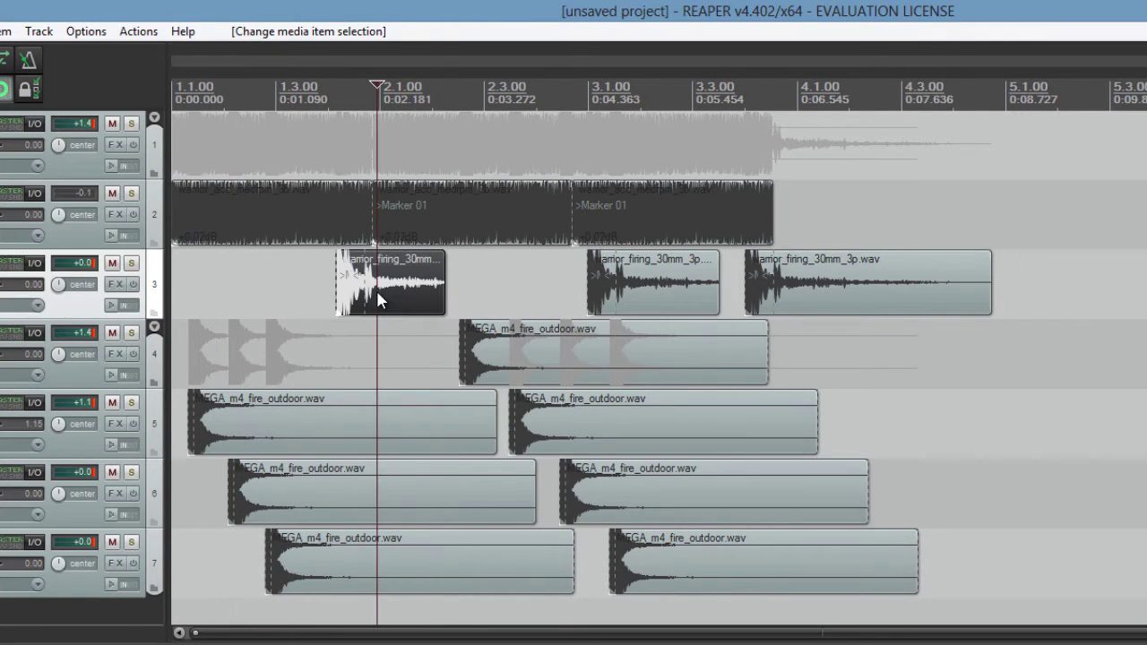
{"action": "left_click_drag", "start_coordinate": [309, 358], "coordinate": [744, 587]}
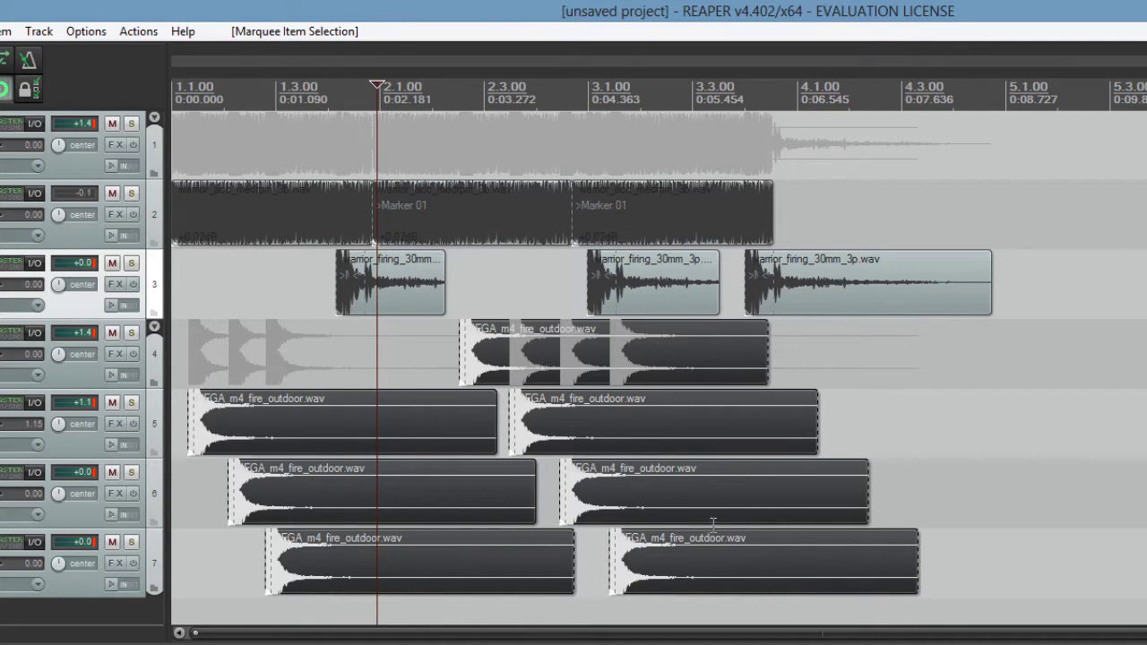
Step: Contrast the engine clips on track 2 with the M4 gunshot clips on tracks 4 to 7 by selecting each group in turn
{"action": "left_click", "coordinate": [78, 241]}
{"action": "left_click_drag", "start_coordinate": [225, 208], "coordinate": [908, 603]}
{"action": "left_click_drag", "start_coordinate": [268, 204], "coordinate": [776, 237]}
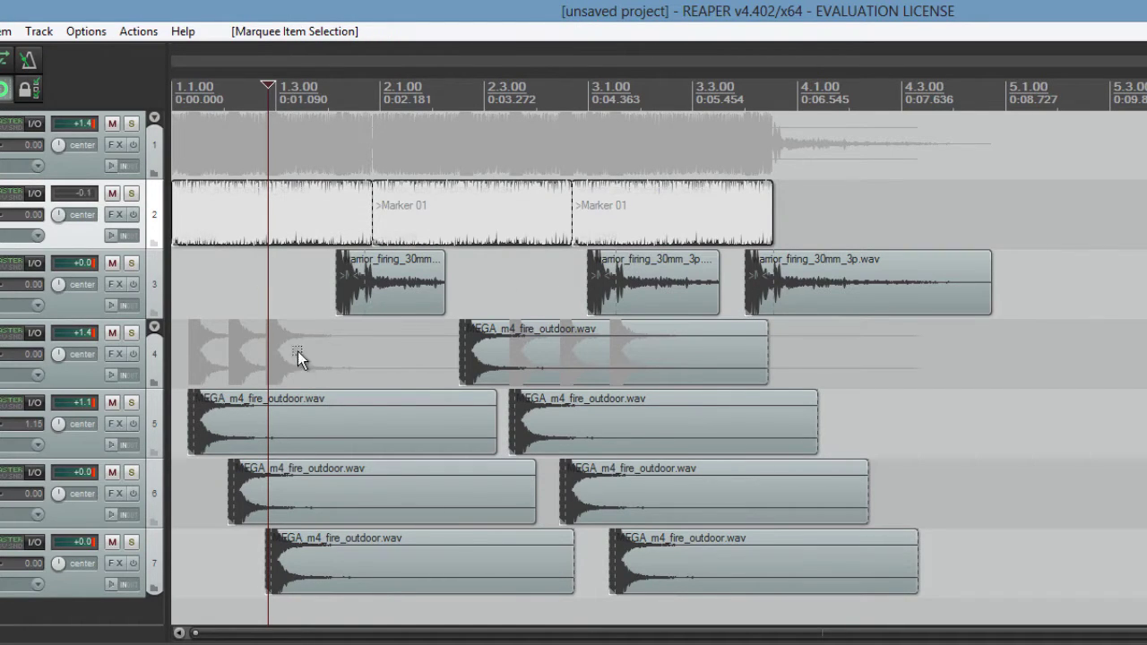
{"action": "left_click_drag", "start_coordinate": [296, 352], "coordinate": [734, 567]}
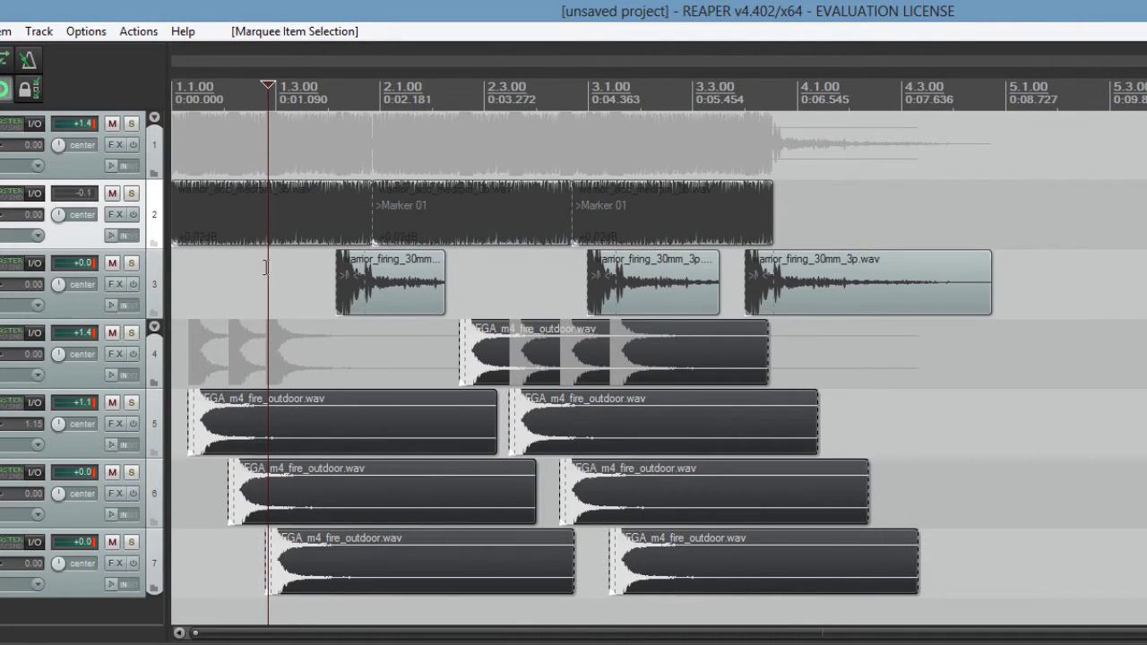
Step: Highlight the three cannon firing clips on track 3, then select every clip on tracks 2 to 7
{"action": "left_click_drag", "start_coordinate": [282, 269], "coordinate": [843, 311]}
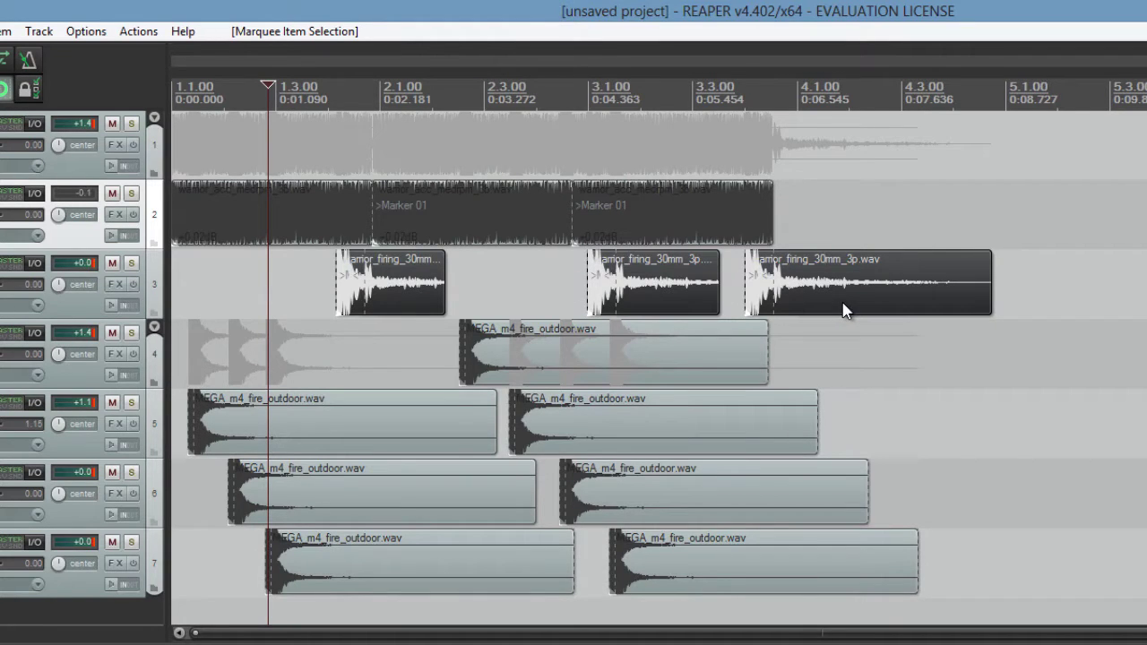
{"action": "left_click_drag", "start_coordinate": [230, 138], "coordinate": [938, 602]}
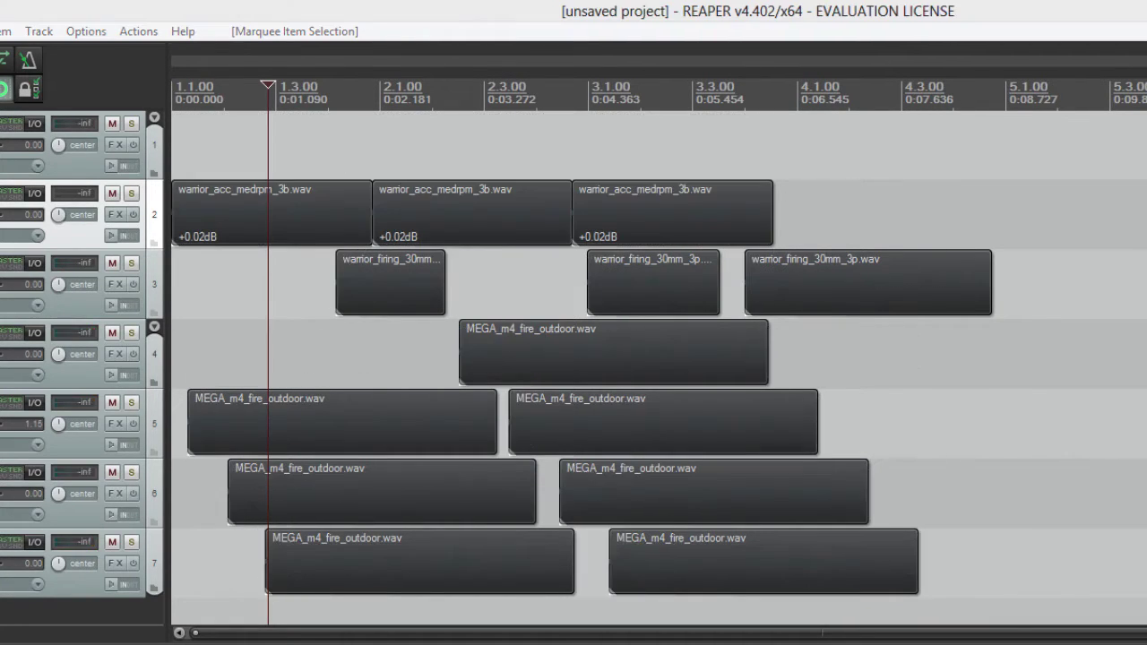
Step: Switch to Firefox and search the web in a new tab for "youtube reality mod scimitar night firing"
{"action": "key", "text": "alt+Tab"}
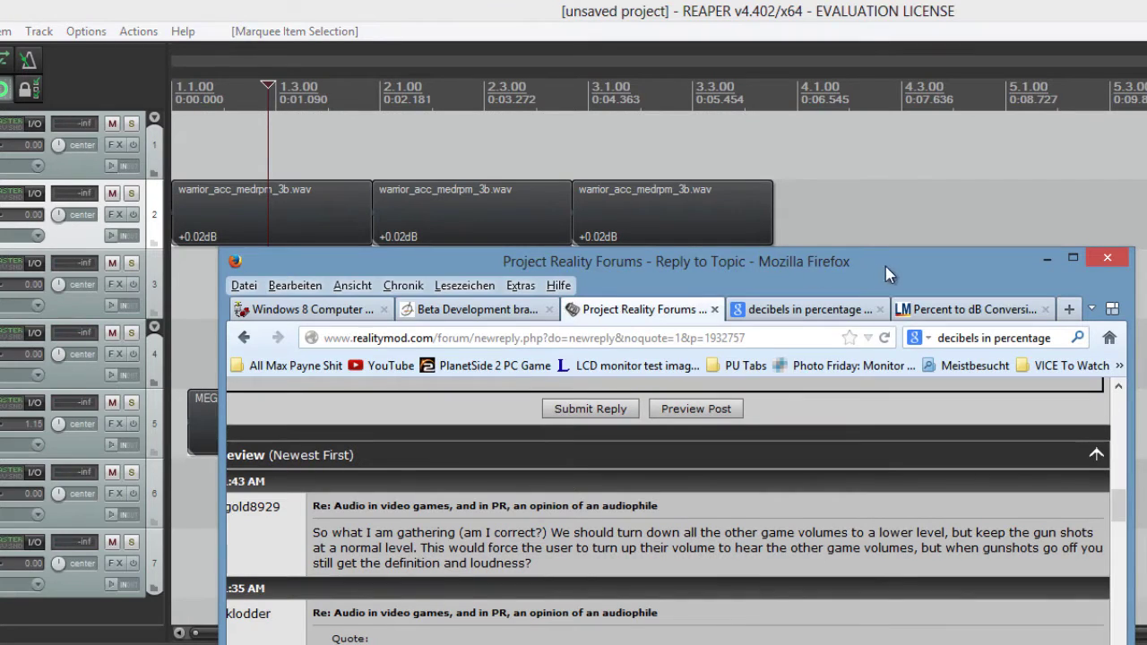
{"action": "key", "text": "ctrl+t"}
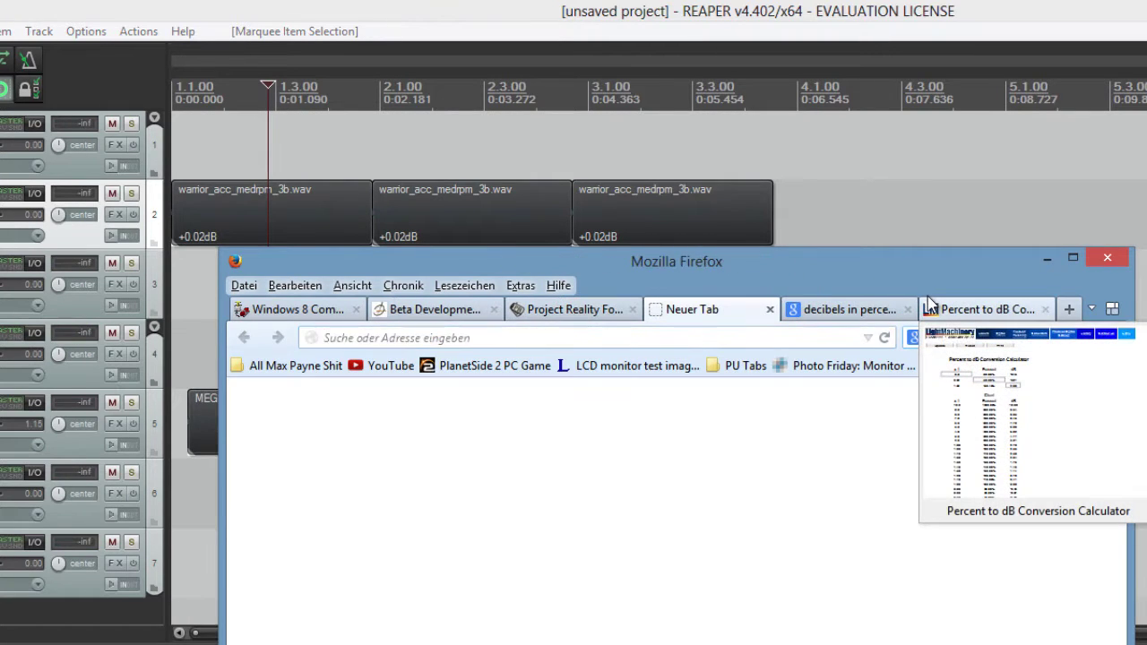
{"action": "left_click", "coordinate": [986, 337]}
{"action": "type", "text": "youube"}
{"action": "double_click", "coordinate": [995, 344]}
{"action": "type", "text": "youtub"}
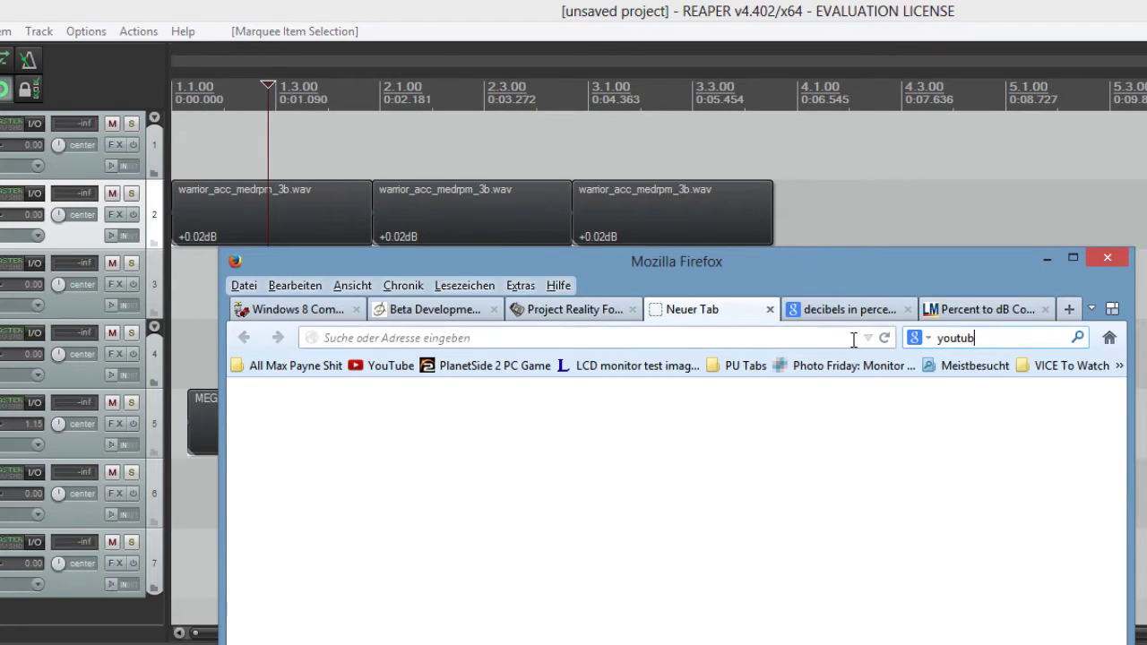
{"action": "type", "text": "e reality mod"}
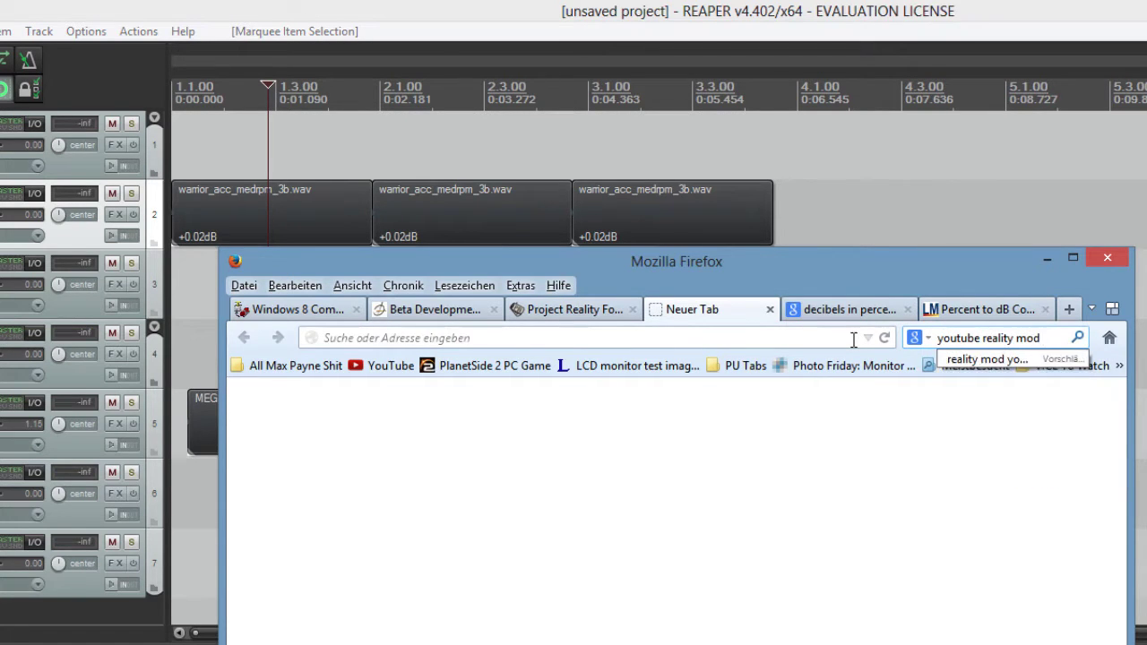
{"action": "type", "text": " scimitar night firing"}
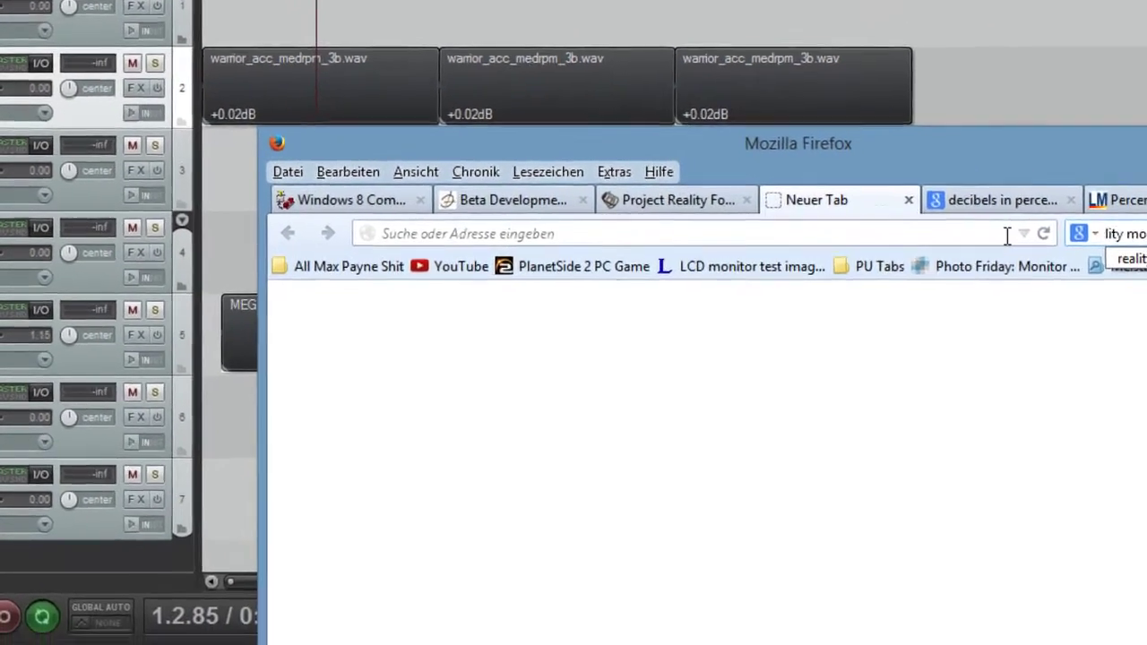
{"action": "key", "text": "Return"}
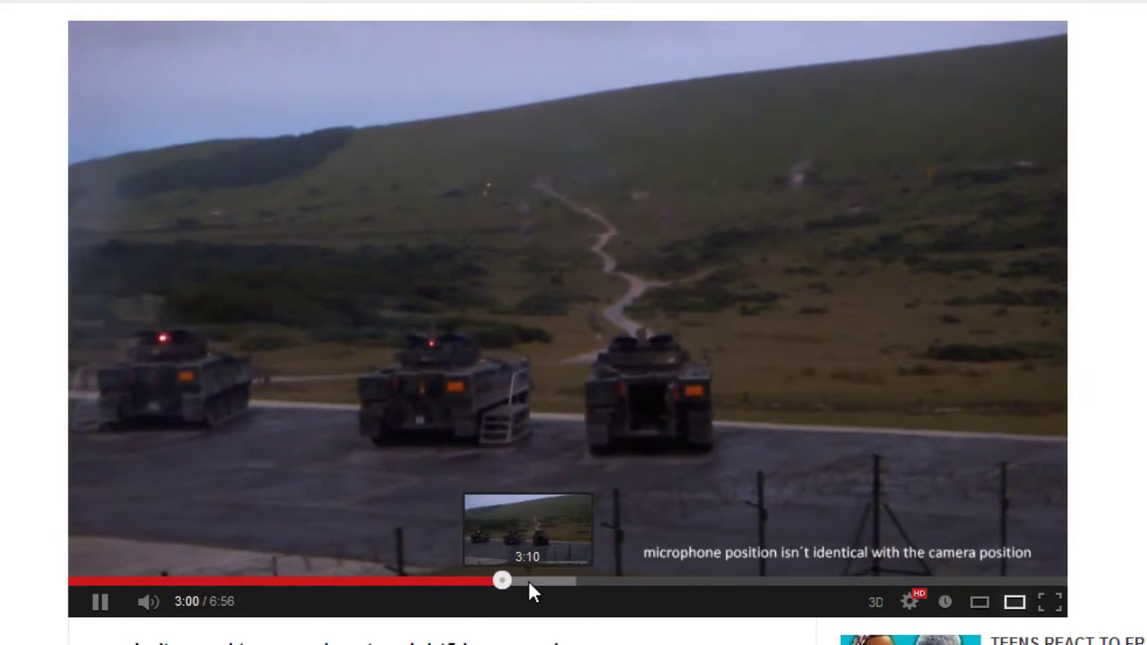
Step: Check the night-firing video's quality options and jump to about 3:09 to listen to the vehicles firing
{"action": "left_click", "coordinate": [910, 601]}
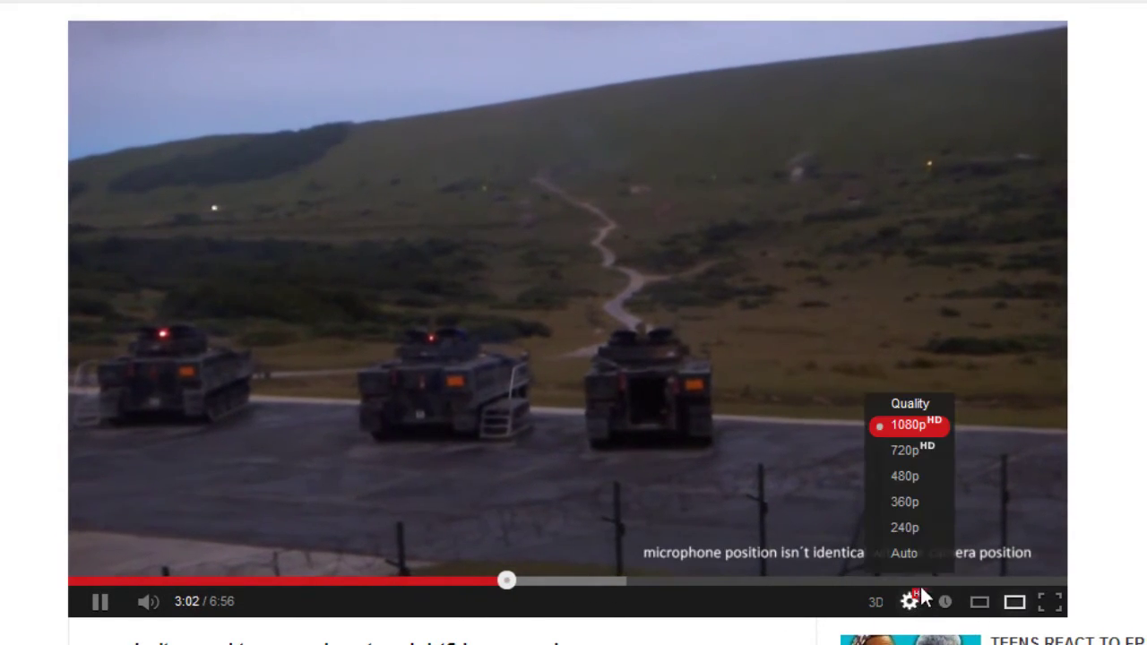
{"action": "left_click", "coordinate": [907, 462]}
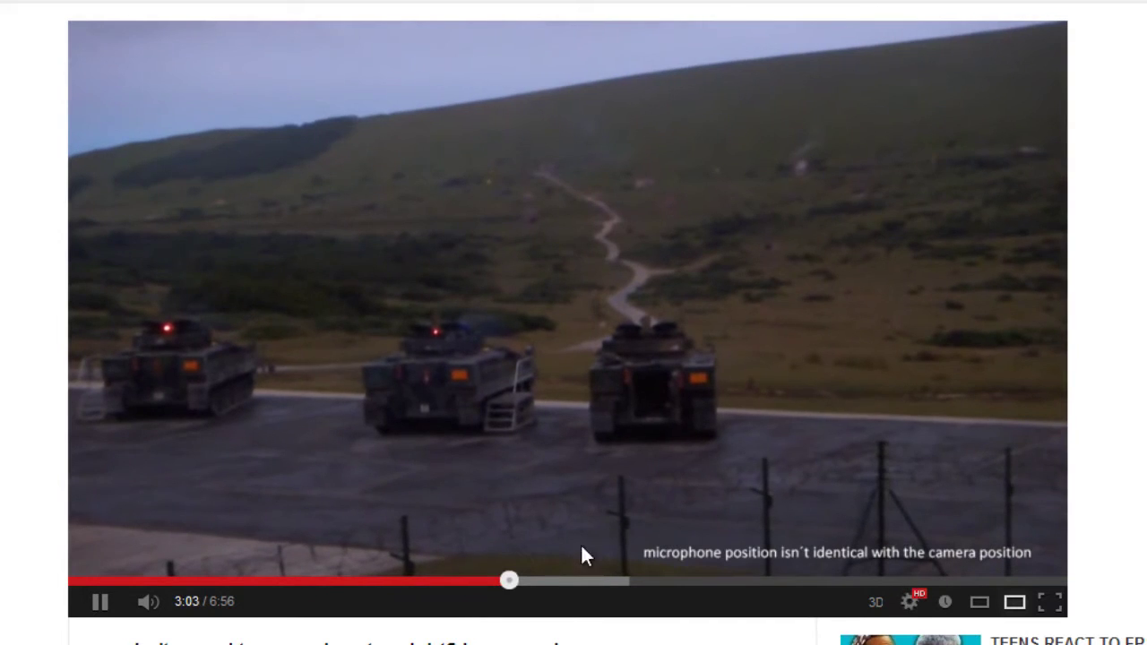
{"action": "left_click", "coordinate": [529, 583]}
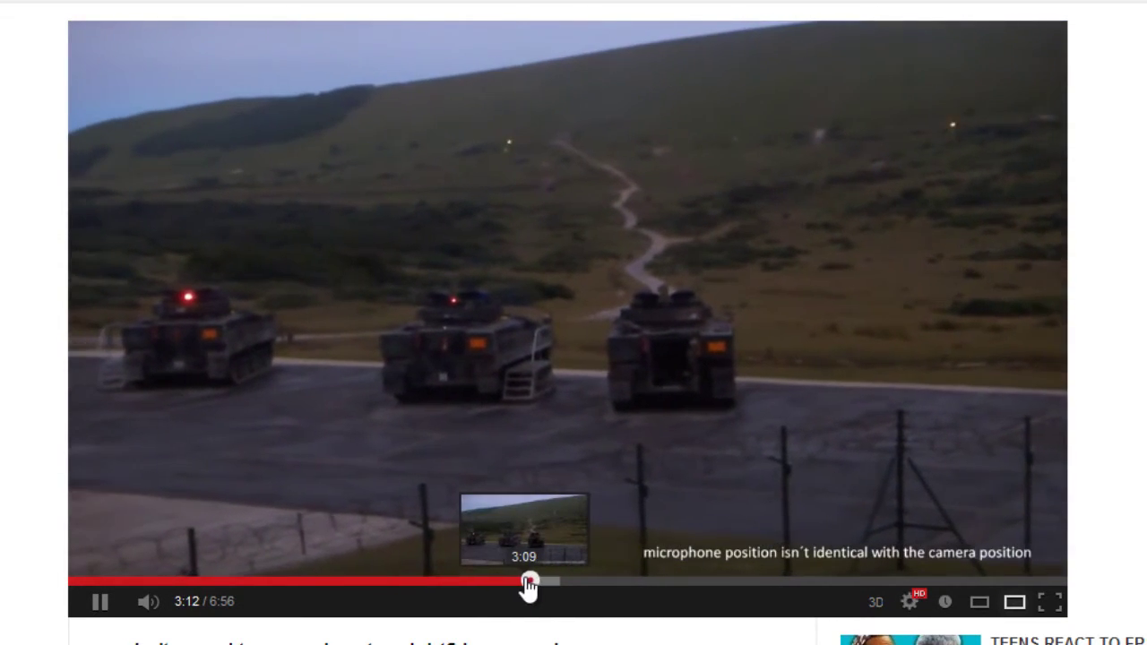
{"action": "left_click", "coordinate": [523, 582]}
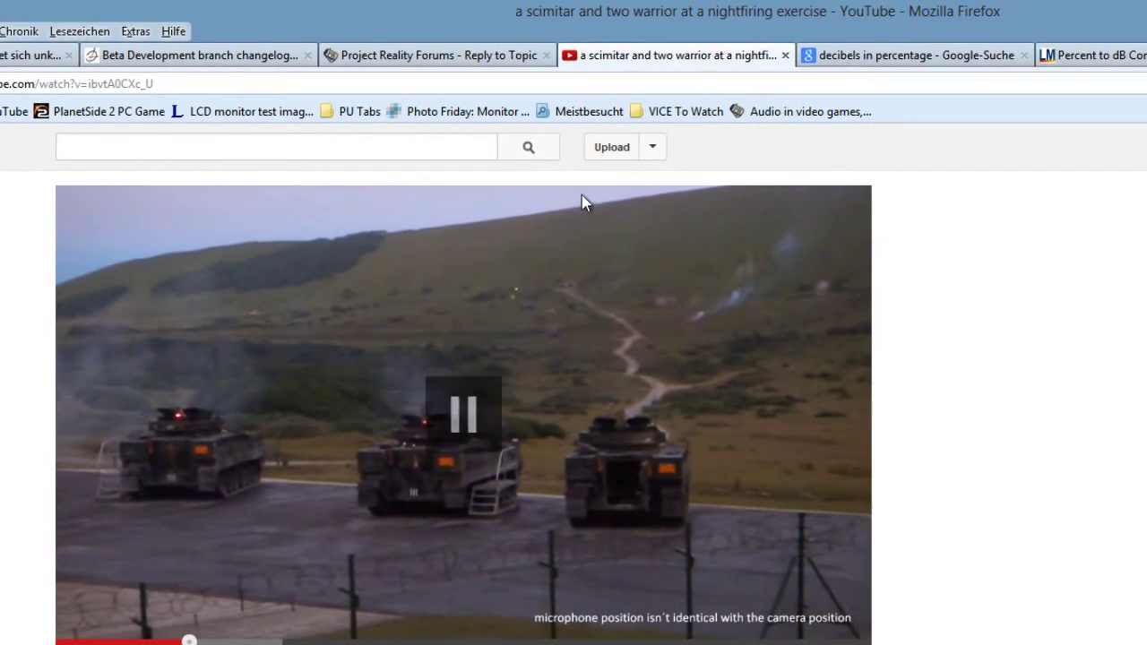
Step: Close the YouTube night-firing video's tab and return to the REAPER project
{"action": "mouse_move", "coordinate": [687, 55]}
{"action": "left_click", "coordinate": [785, 56]}
{"action": "left_click", "coordinate": [909, 55]}
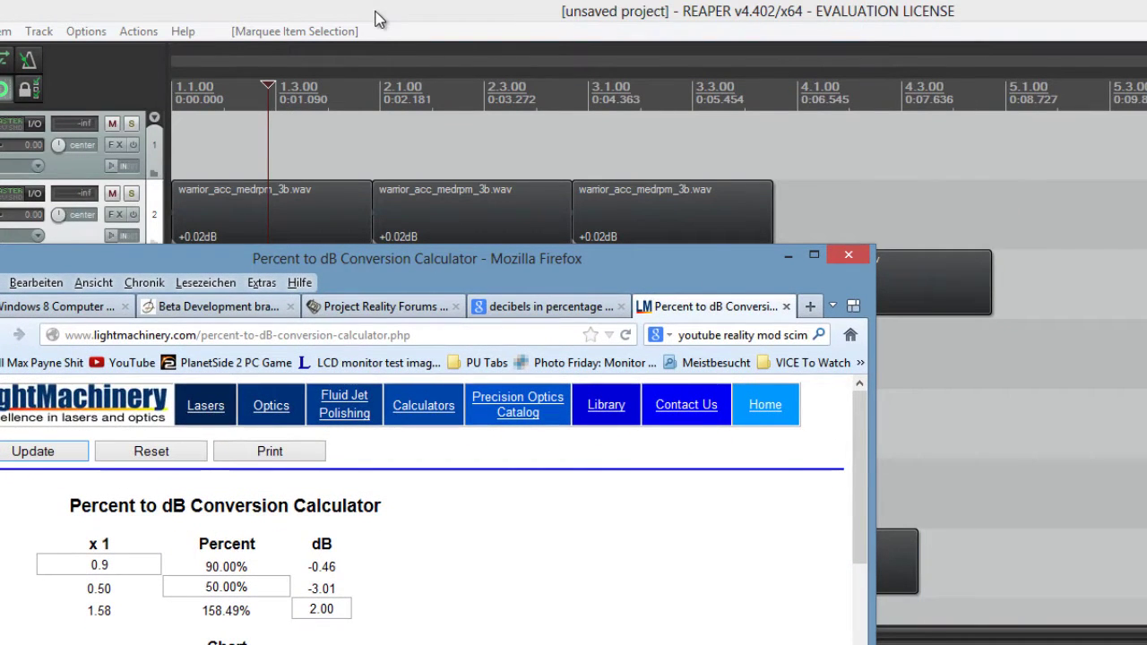
{"action": "left_click", "coordinate": [378, 13]}
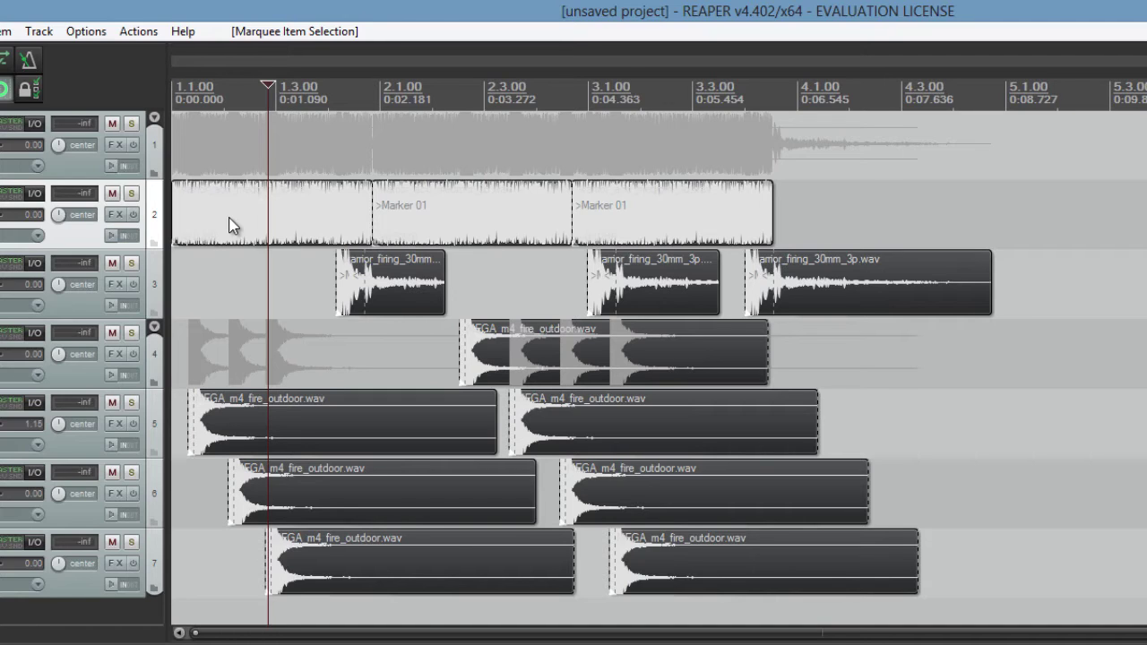
Step: Highlight the first engine clip on track 2, then select all three engine clips on that track
{"action": "key", "text": "Home"}
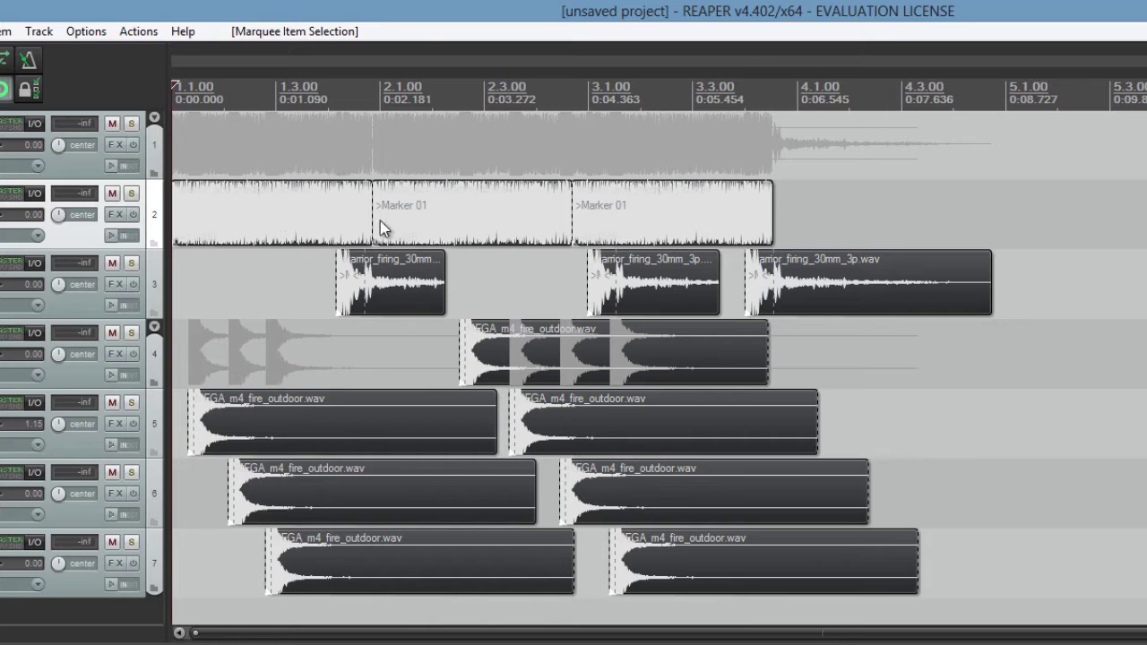
{"action": "left_click_drag", "start_coordinate": [174, 211], "coordinate": [836, 574]}
{"action": "left_click", "coordinate": [270, 231]}
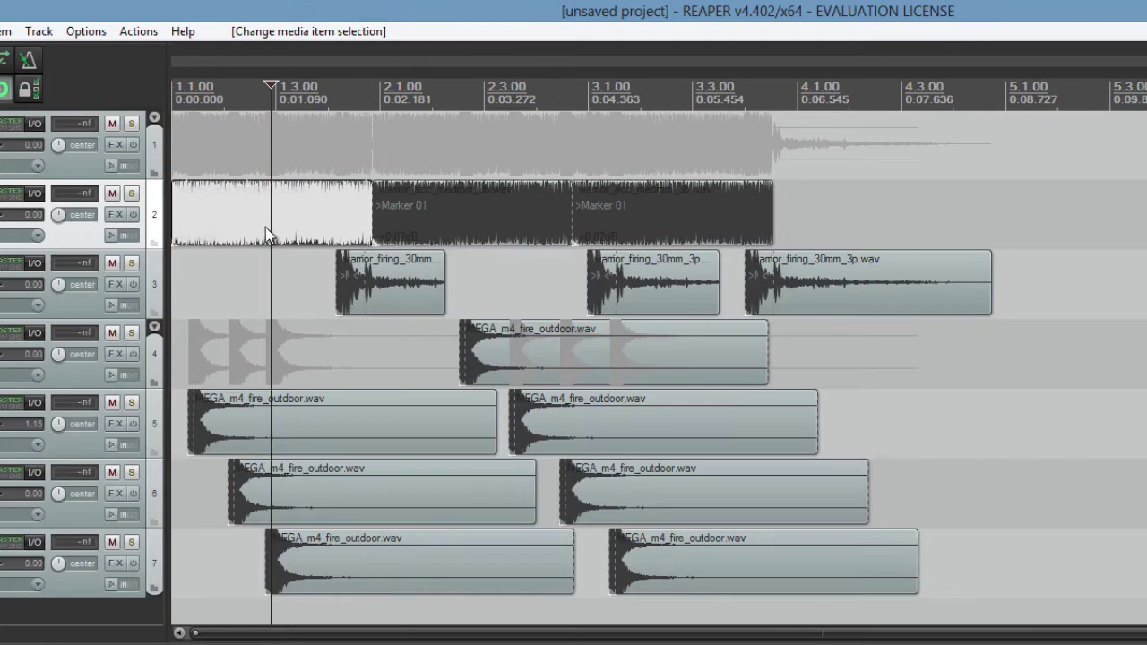
{"action": "left_click_drag", "start_coordinate": [255, 211], "coordinate": [604, 229]}
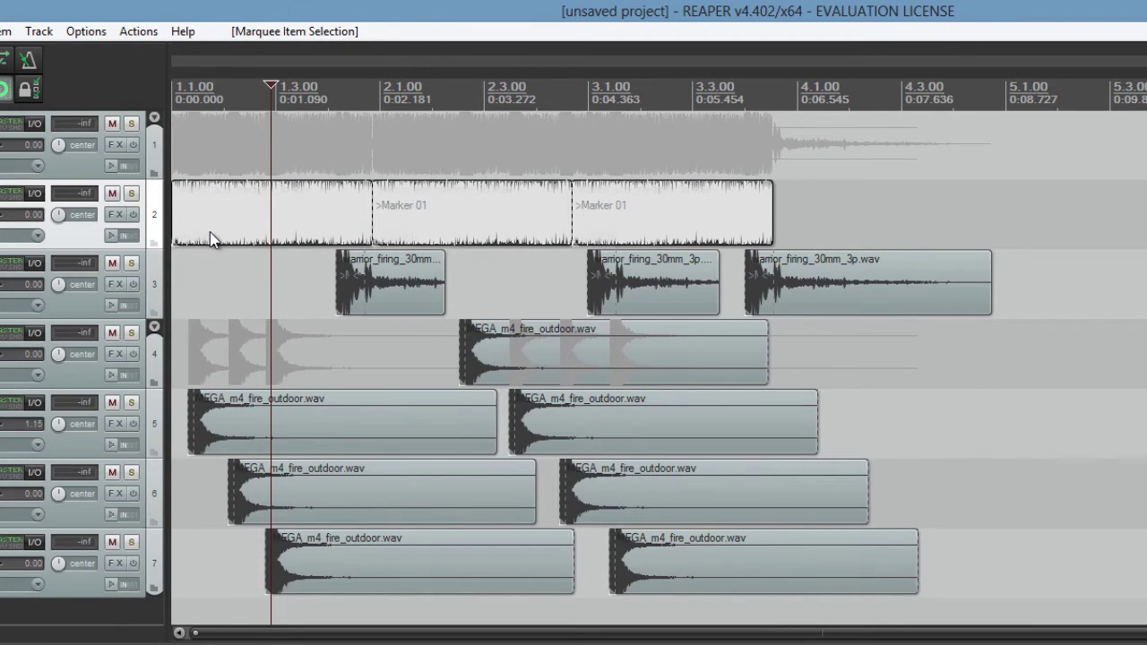
Step: Listen to the full mix of engine, cannon and M4 sounds from the project start, replay parts of it, and stop playback
{"action": "key", "text": "Home"}
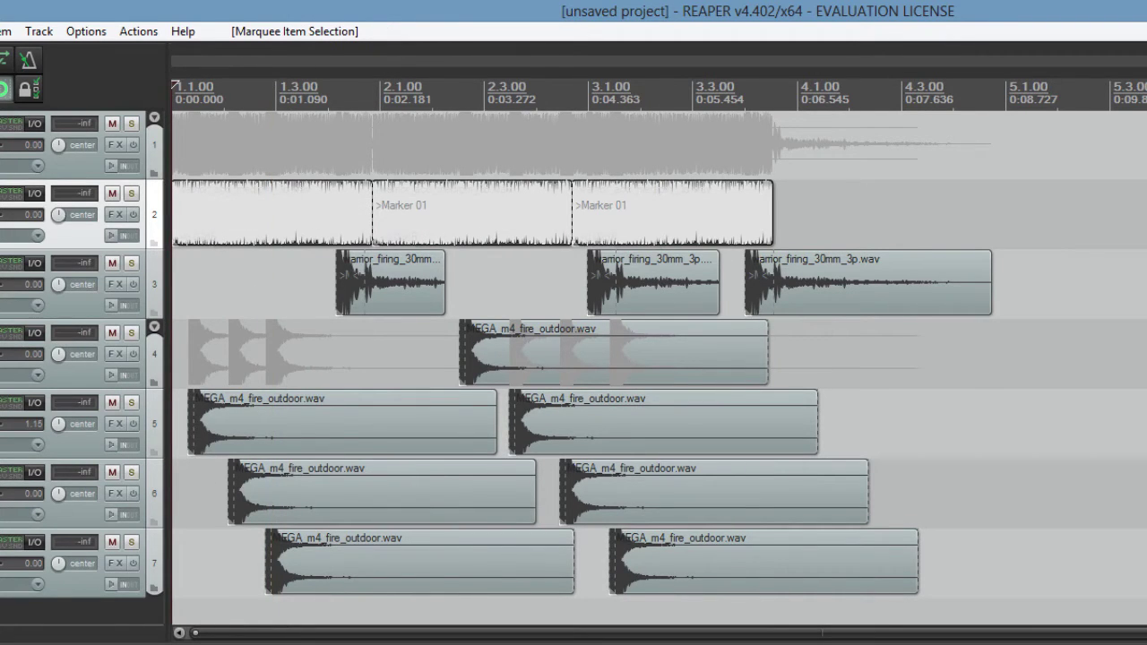
{"action": "key", "text": "space"}
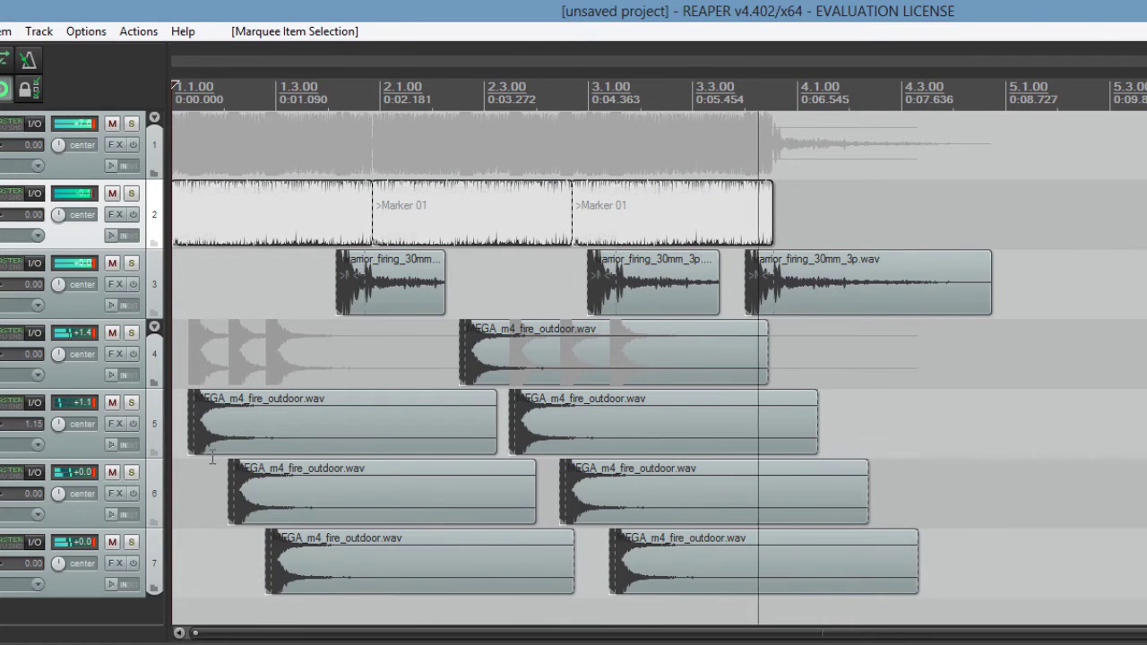
{"action": "key", "text": "space"}
{"action": "key", "text": "space"}
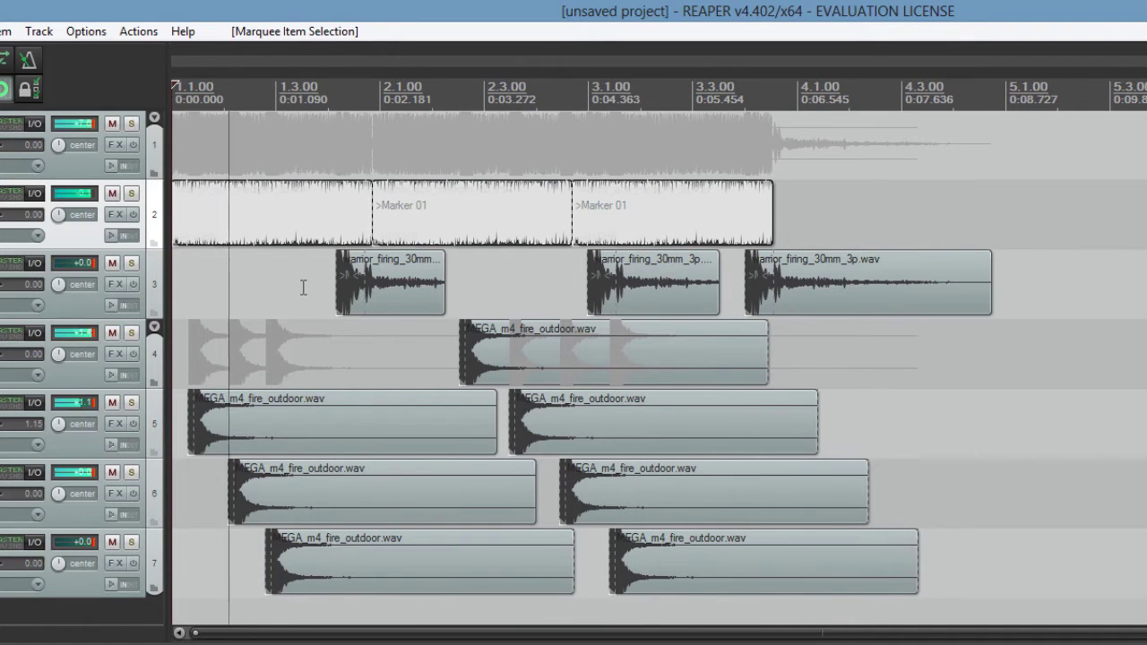
{"action": "left_click", "coordinate": [303, 287]}
{"action": "left_click", "coordinate": [576, 287]}
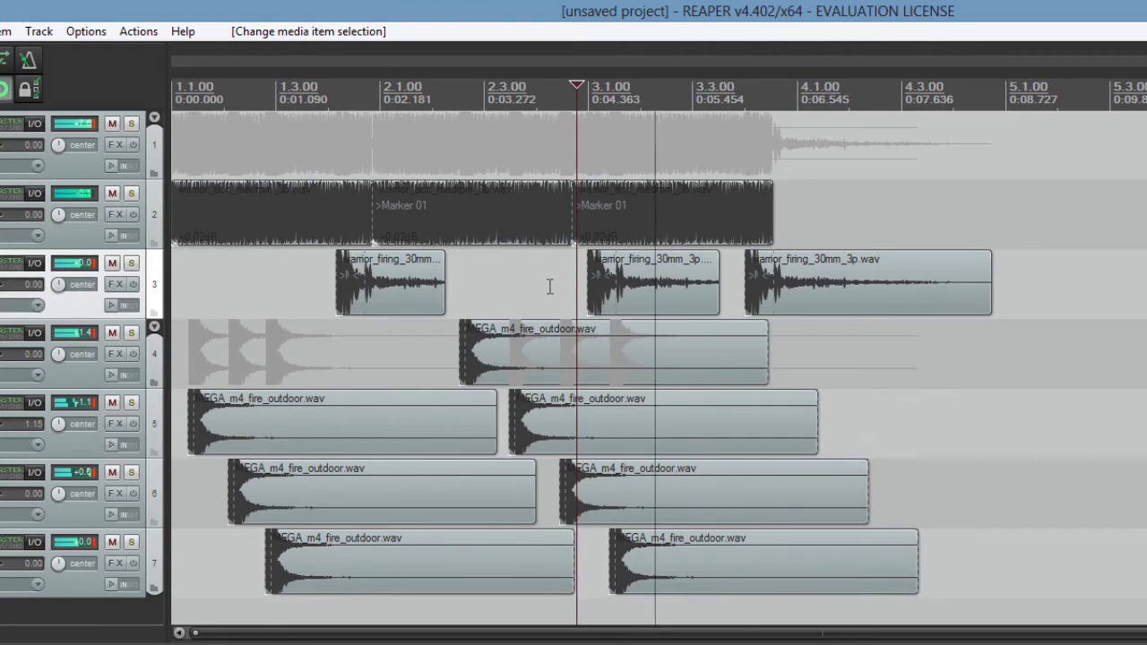
{"action": "key", "text": "space"}
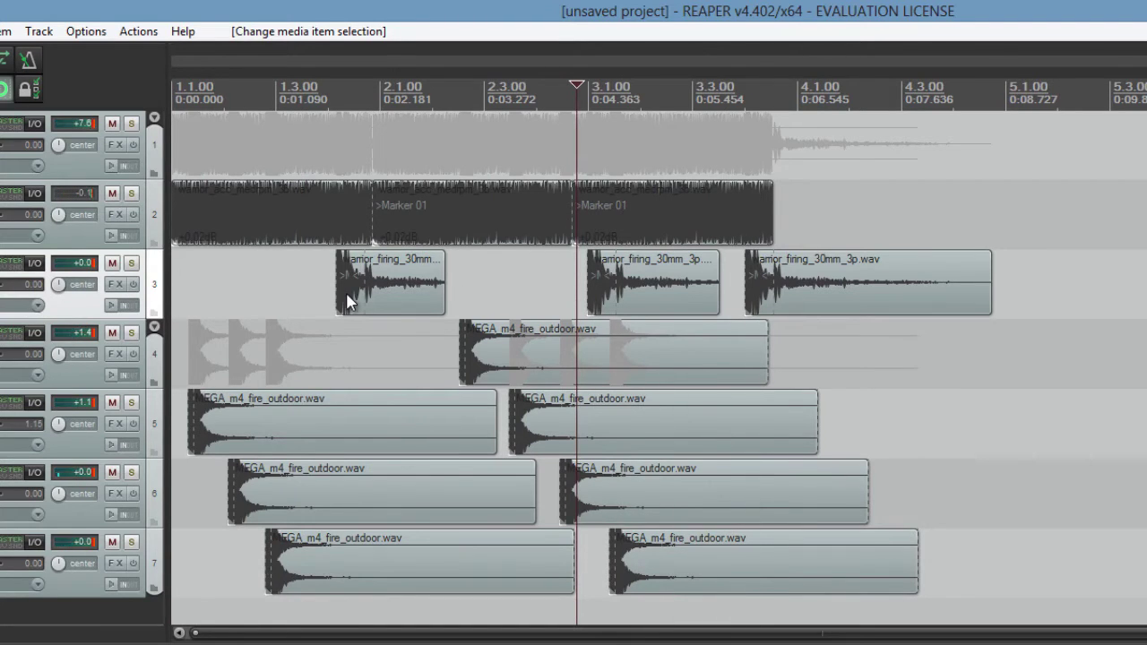
Step: Render track 1 to a stereo stem track with the originals muted
{"action": "left_click", "coordinate": [77, 168]}
{"action": "right_click", "coordinate": [77, 168]}
{"action": "mouse_move", "coordinate": [251, 335]}
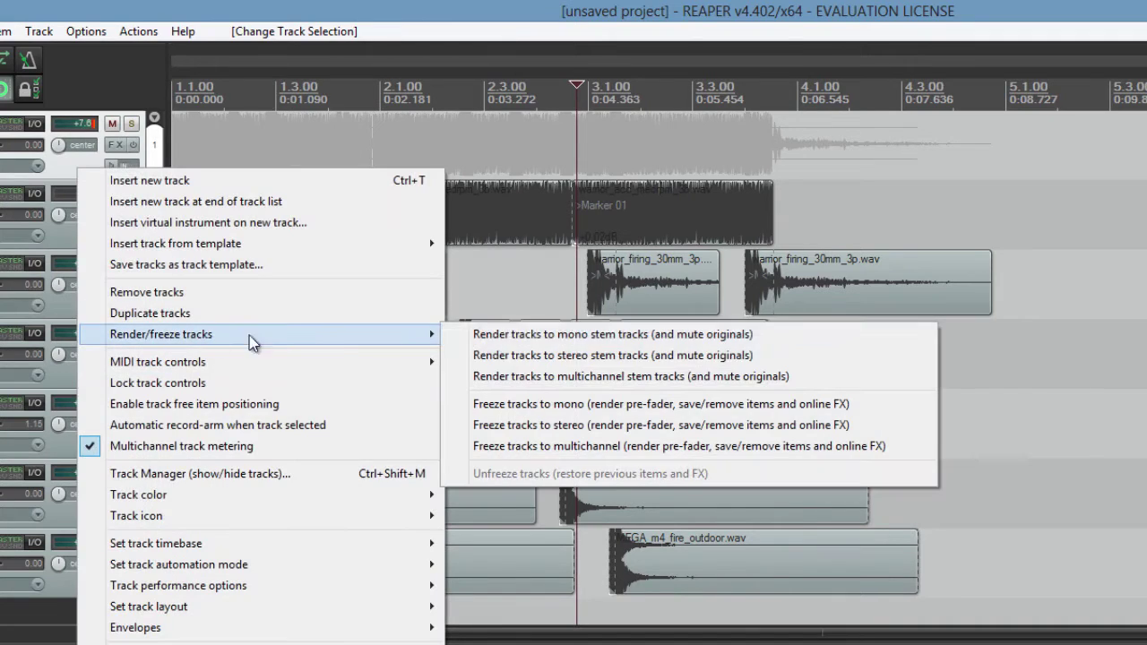
{"action": "left_click", "coordinate": [526, 356]}
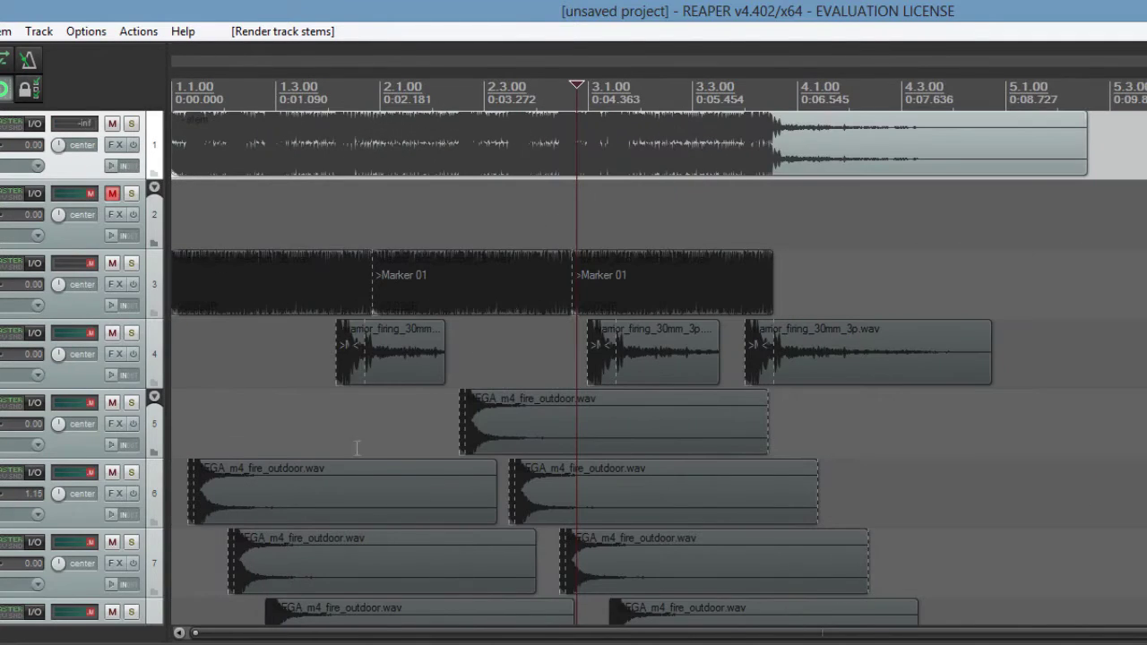
Step: Compare the rendered stem's waveform at close range with the engine waveform on track 3 around 4.2 seconds
{"action": "scroll", "coordinate": [382, 328], "scroll_direction": "up", "scroll_amount": 8}
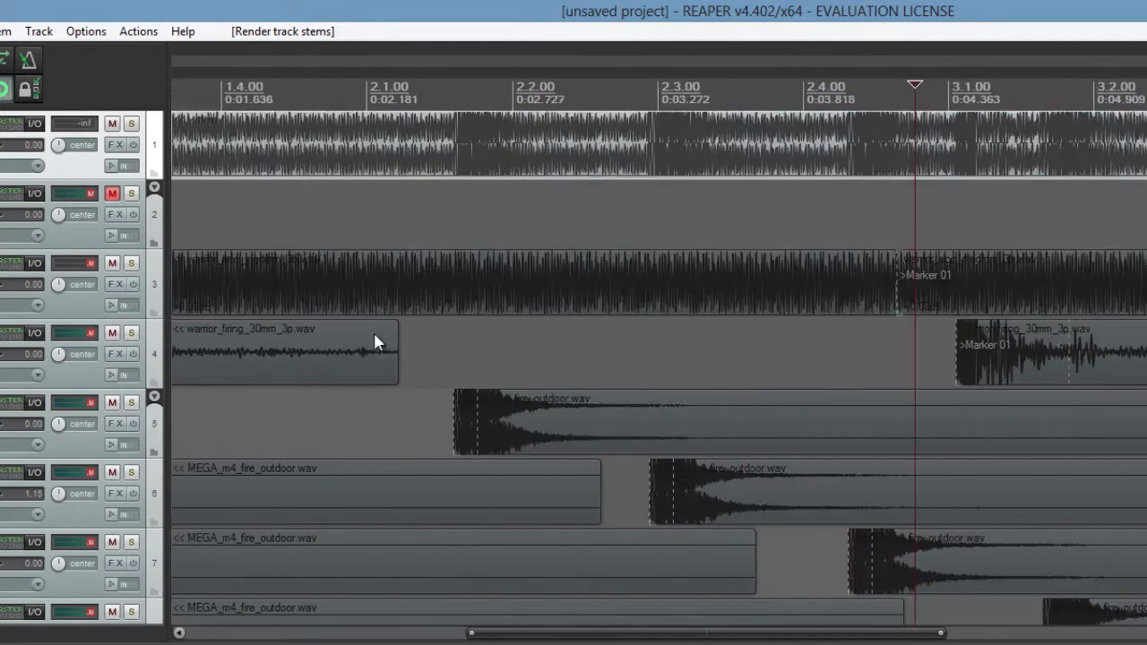
{"action": "scroll", "coordinate": [486, 238], "scroll_direction": "up", "scroll_amount": 5, "text": "ctrl"}
{"action": "scroll", "coordinate": [935, 268], "scroll_direction": "up", "scroll_amount": 6}
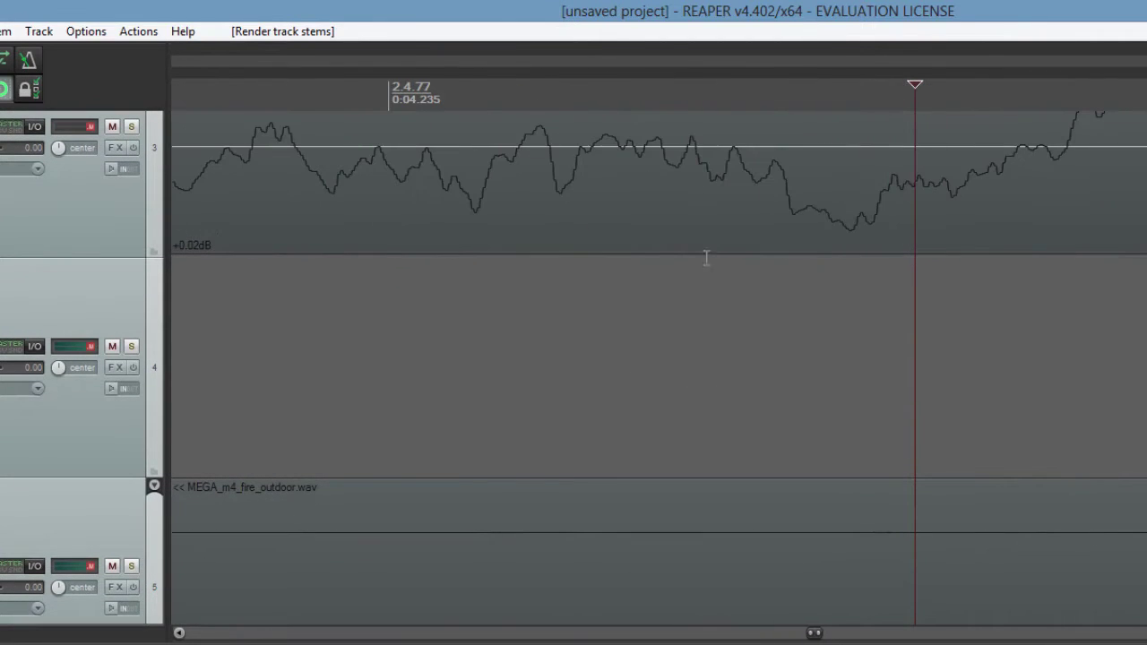
{"action": "scroll", "coordinate": [1142, 251], "scroll_direction": "up", "scroll_amount": 5}
{"action": "scroll", "coordinate": [1142, 251], "scroll_direction": "down", "scroll_amount": 3, "text": "ctrl"}
{"action": "scroll", "coordinate": [1144, 222], "scroll_direction": "down", "scroll_amount": 3}
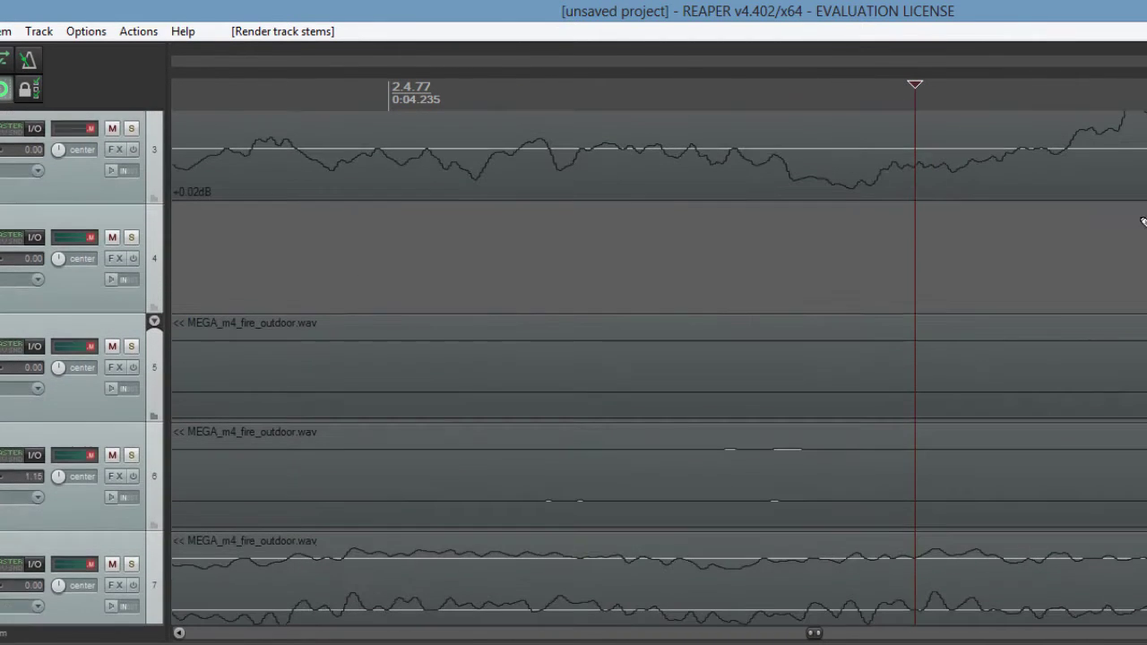
{"action": "scroll", "coordinate": [1011, 237], "scroll_direction": "up", "scroll_amount": 3}
{"action": "scroll", "coordinate": [1011, 236], "scroll_direction": "down", "scroll_amount": 10}
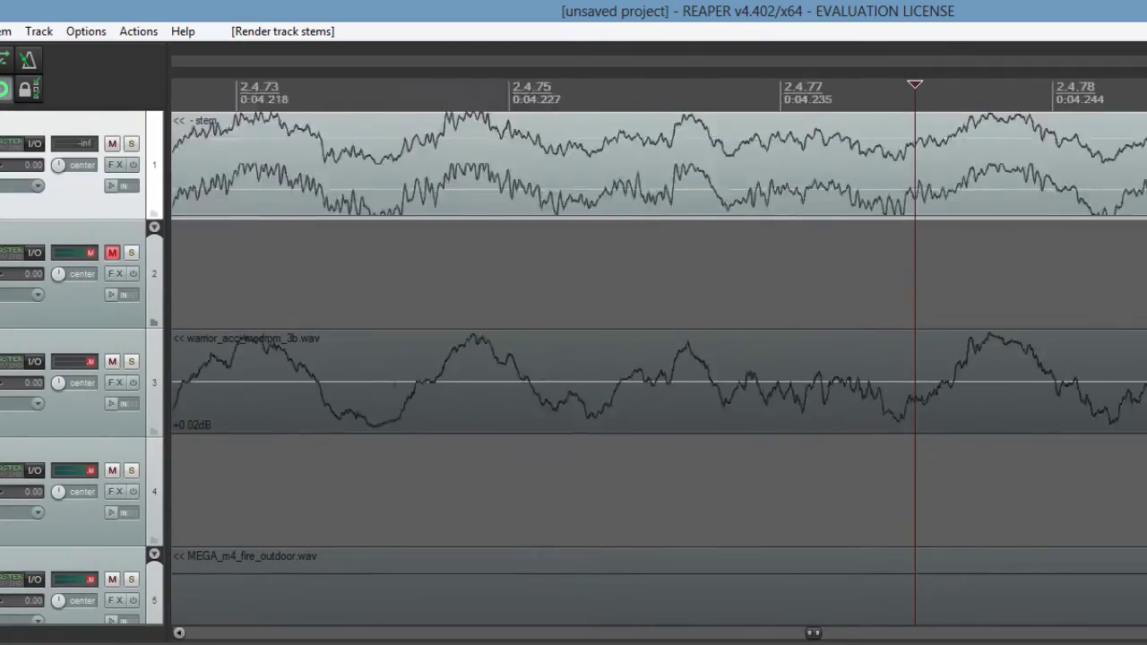
Step: Inspect the enlarged stem waveform along the timeline up to about 6 seconds and back at the project start
{"action": "scroll", "coordinate": [887, 274], "scroll_direction": "up", "scroll_amount": 5, "text": "ctrl"}
{"action": "left_click_drag", "start_coordinate": [890, 225], "coordinate": [666, 529]}
{"action": "left_click_drag", "start_coordinate": [1015, 344], "coordinate": [653, 415]}
{"action": "left_click_drag", "start_coordinate": [1091, 407], "coordinate": [686, 397]}
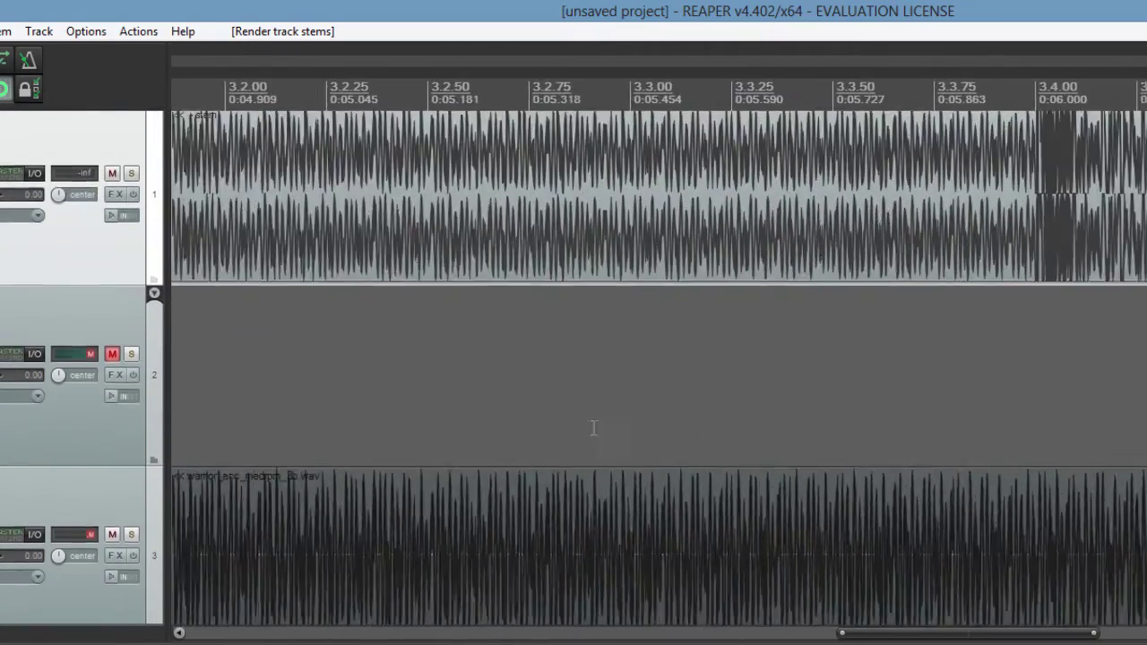
{"action": "left_click_drag", "start_coordinate": [1041, 366], "coordinate": [1046, 403]}
{"action": "scroll", "coordinate": [968, 331], "scroll_direction": "left", "scroll_amount": 10}
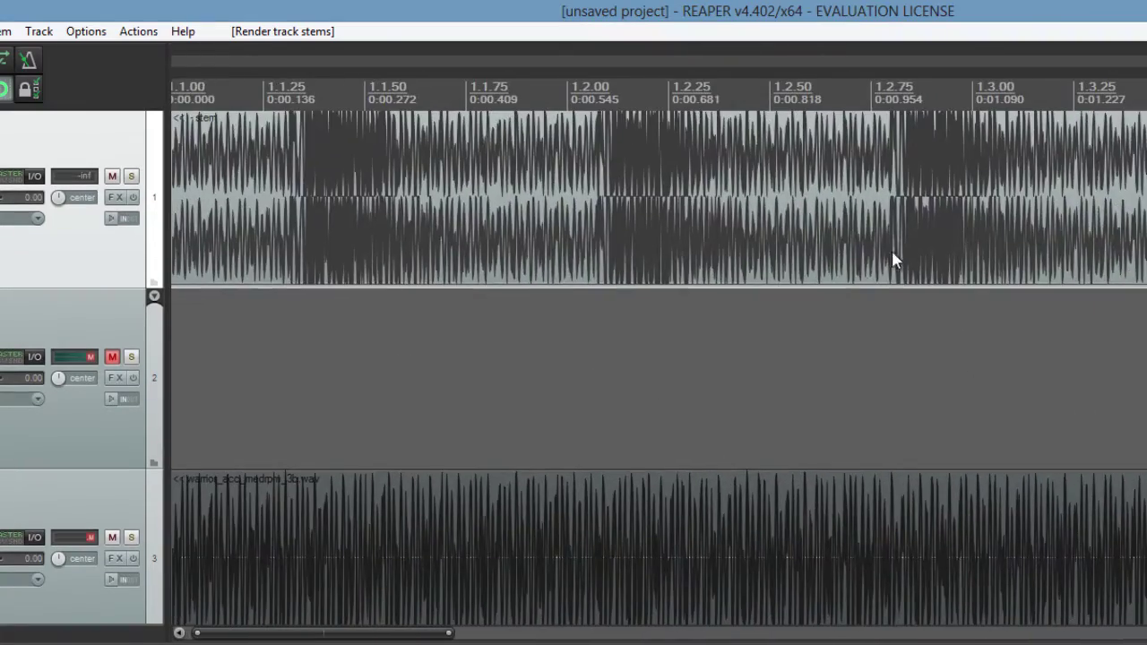
Step: Select the stem clip and examine its peaks around 0.98 seconds against the engine waveform on track 3
{"action": "left_click", "coordinate": [892, 253]}
{"action": "scroll", "coordinate": [914, 264], "scroll_direction": "up", "scroll_amount": 9}
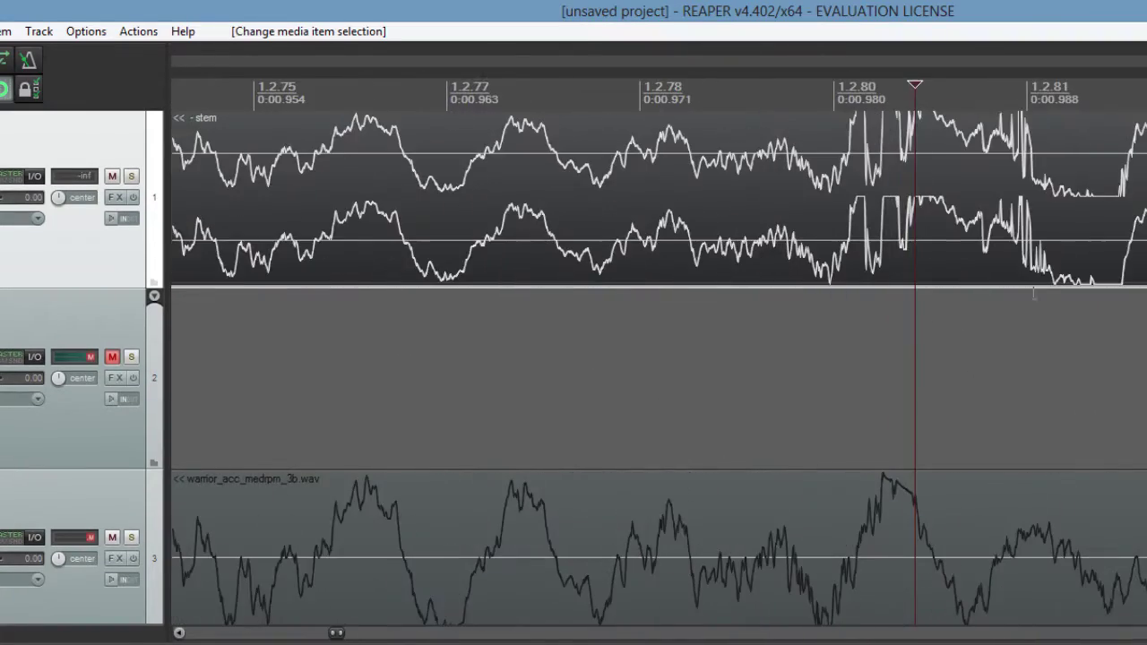
{"action": "left_click_drag", "start_coordinate": [697, 314], "coordinate": [1084, 350]}
{"action": "left_click_drag", "start_coordinate": [547, 350], "coordinate": [1144, 370]}
{"action": "scroll", "coordinate": [1143, 370], "scroll_direction": "left", "scroll_amount": 8}
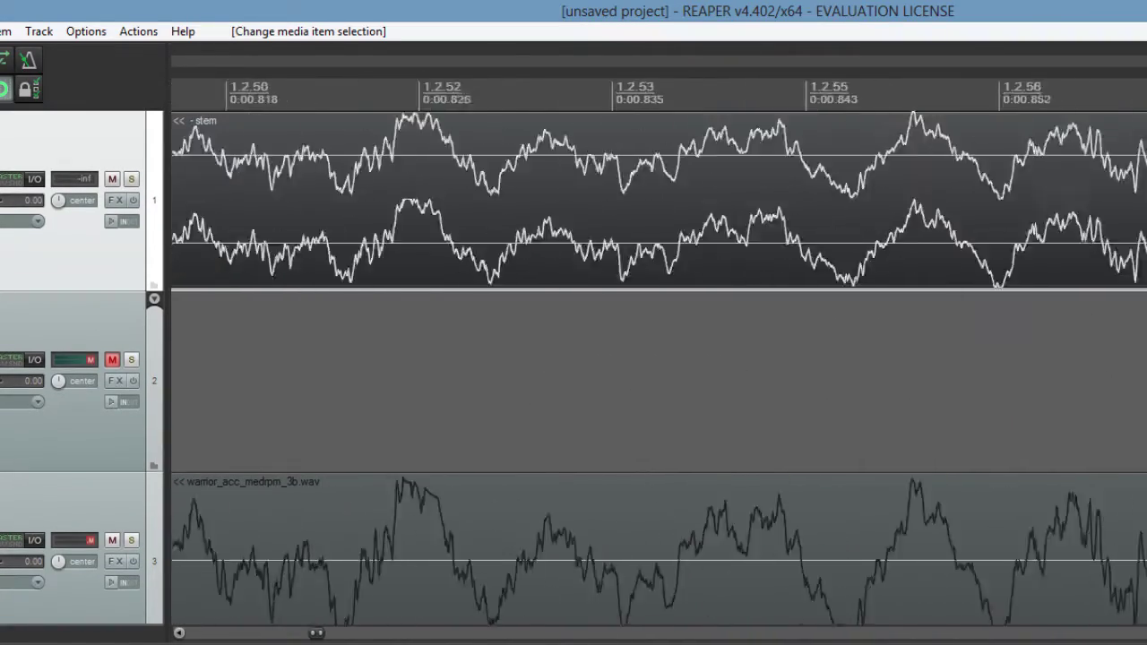
{"action": "scroll", "coordinate": [1055, 371], "scroll_direction": "down", "scroll_amount": 3}
{"action": "scroll", "coordinate": [1145, 343], "scroll_direction": "left", "scroll_amount": 5}
Step: Examine the stem's individual samples at the gunshot near 0.6 seconds against the engine clip's samples
{"action": "left_click", "coordinate": [447, 262]}
{"action": "scroll", "coordinate": [448, 262], "scroll_direction": "up", "scroll_amount": 9}
{"action": "scroll", "coordinate": [484, 231], "scroll_direction": "down", "scroll_amount": 1}
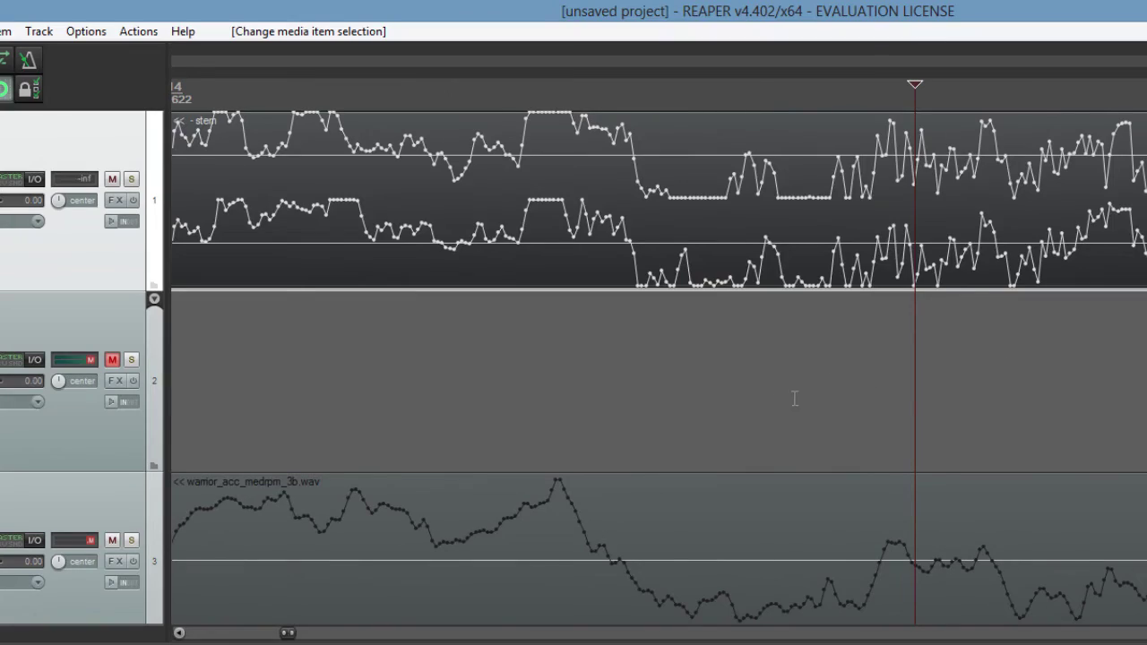
{"action": "scroll", "coordinate": [779, 401], "scroll_direction": "down", "scroll_amount": 2}
{"action": "scroll", "coordinate": [561, 246], "scroll_direction": "up", "scroll_amount": 2}
Step: Compare the stem's wider waveform with the M4 gunshot clips on tracks 6 and 7
{"action": "scroll", "coordinate": [938, 254], "scroll_direction": "down", "scroll_amount": 6}
{"action": "scroll", "coordinate": [874, 258], "scroll_direction": "down", "scroll_amount": 3}
{"action": "scroll", "coordinate": [856, 253], "scroll_direction": "up", "scroll_amount": 3}
{"action": "scroll", "coordinate": [386, 287], "scroll_direction": "up", "scroll_amount": 2}
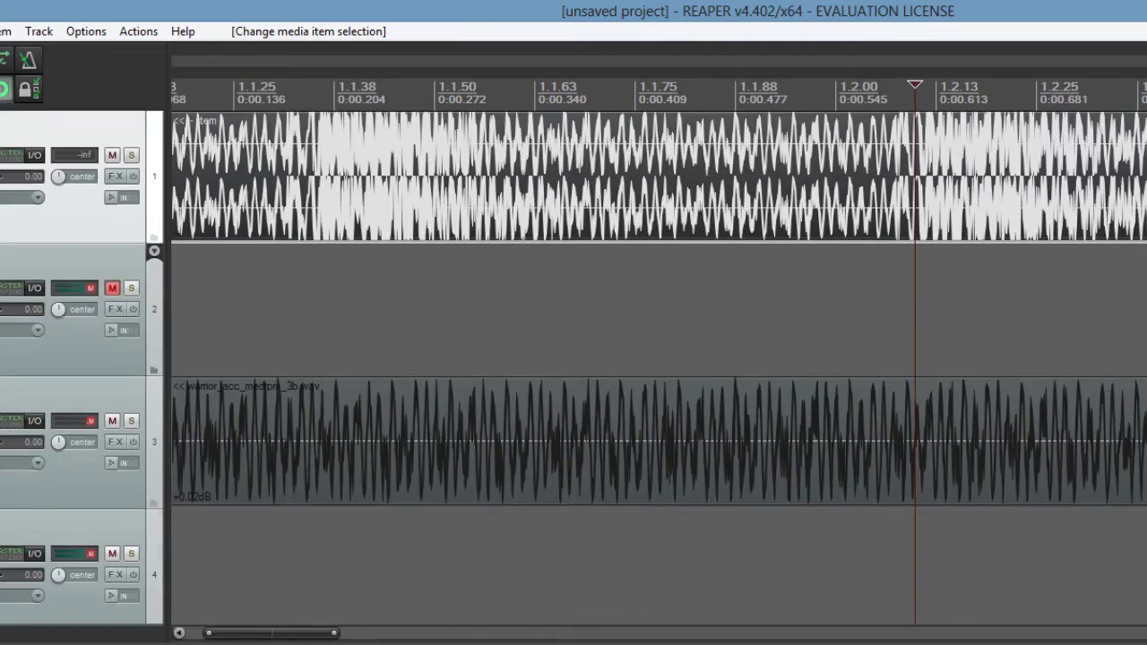
{"action": "scroll", "coordinate": [379, 287], "scroll_direction": "down", "scroll_amount": 4}
{"action": "scroll", "coordinate": [232, 332], "scroll_direction": "up", "scroll_amount": 3}
{"action": "scroll", "coordinate": [236, 336], "scroll_direction": "down", "scroll_amount": 1}
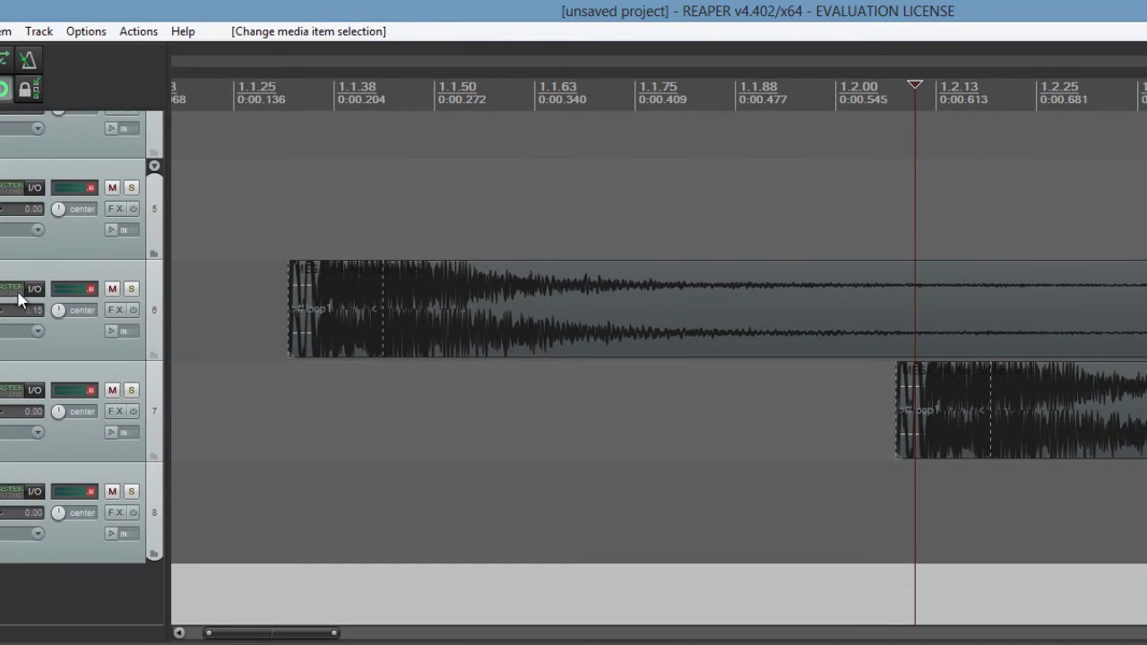
Step: Compare the stem's waveform around 0.6 seconds with the engine clip and the M4 gunshot clips
{"action": "scroll", "coordinate": [627, 358], "scroll_direction": "up", "scroll_amount": 6}
{"action": "scroll", "coordinate": [659, 358], "scroll_direction": "left", "scroll_amount": 3}
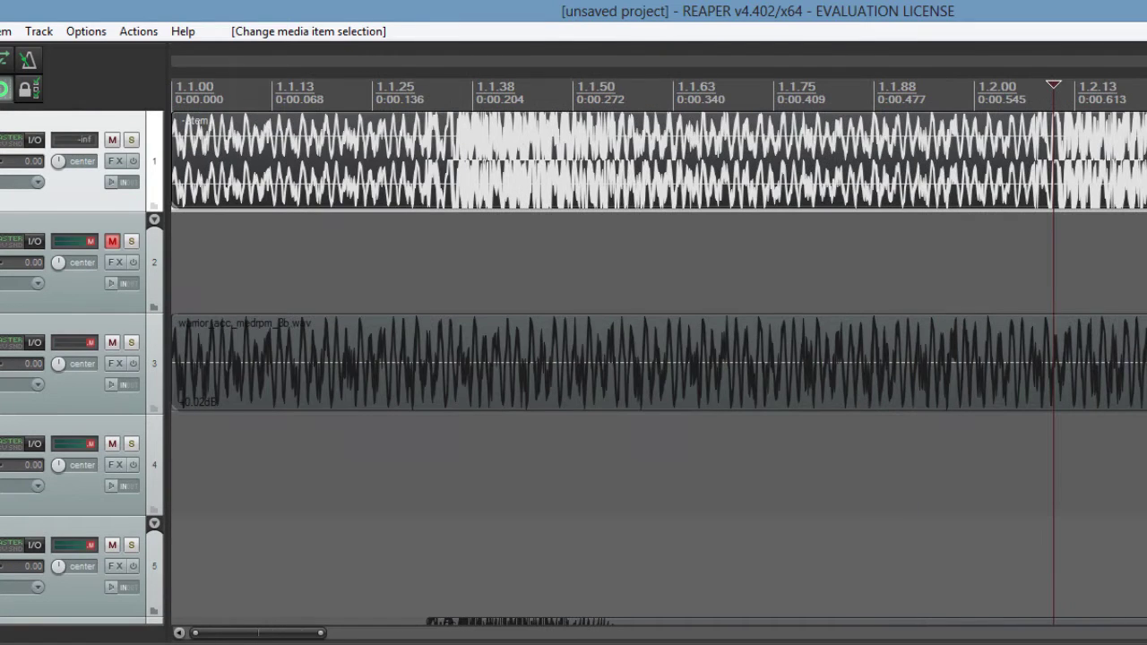
{"action": "scroll", "coordinate": [1102, 301], "scroll_direction": "down", "scroll_amount": 6}
{"action": "scroll", "coordinate": [1101, 301], "scroll_direction": "up", "scroll_amount": 4}
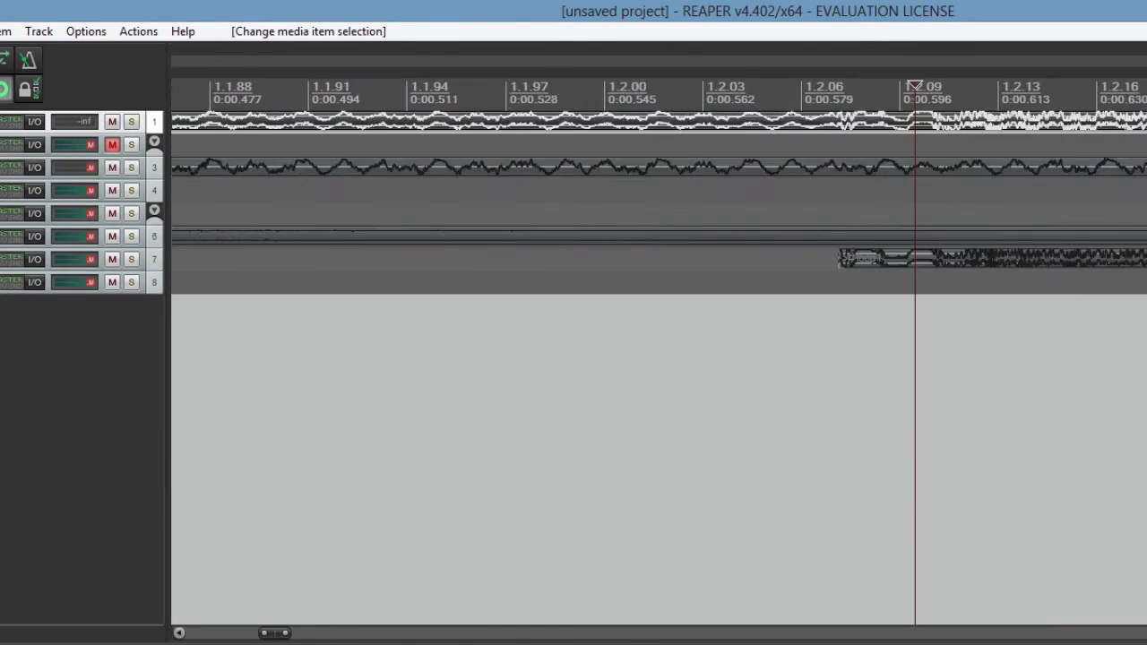
{"action": "scroll", "coordinate": [1102, 301], "scroll_direction": "down", "scroll_amount": 4}
{"action": "scroll", "coordinate": [659, 359], "scroll_direction": "up", "scroll_amount": 5}
{"action": "scroll", "coordinate": [856, 293], "scroll_direction": "up", "scroll_amount": 4}
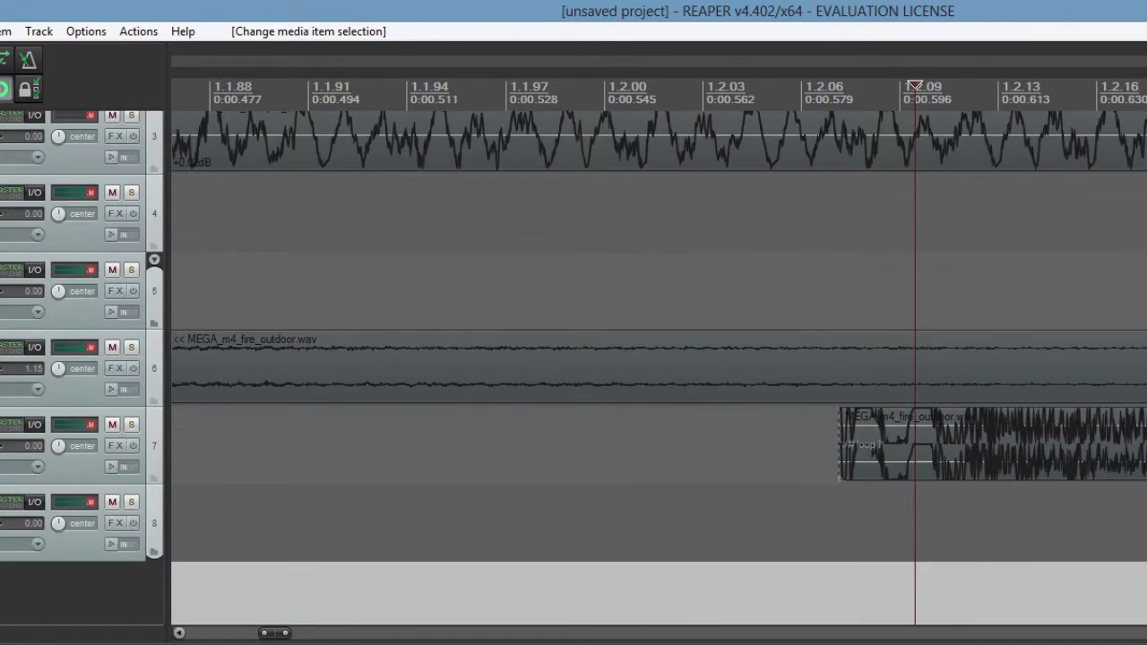
{"action": "scroll", "coordinate": [951, 289], "scroll_direction": "up", "scroll_amount": 3}
{"action": "scroll", "coordinate": [951, 289], "scroll_direction": "up", "scroll_amount": 1}
Step: Mute the rendered stem on track 1, unmute the original mix folder on track 2, and select the M4 clip on track 5
{"action": "scroll", "coordinate": [950, 288], "scroll_direction": "down", "scroll_amount": 1}
{"action": "scroll", "coordinate": [950, 289], "scroll_direction": "down", "scroll_amount": 5}
{"action": "scroll", "coordinate": [948, 290], "scroll_direction": "down", "scroll_amount": 4}
{"action": "scroll", "coordinate": [946, 289], "scroll_direction": "up", "scroll_amount": 3}
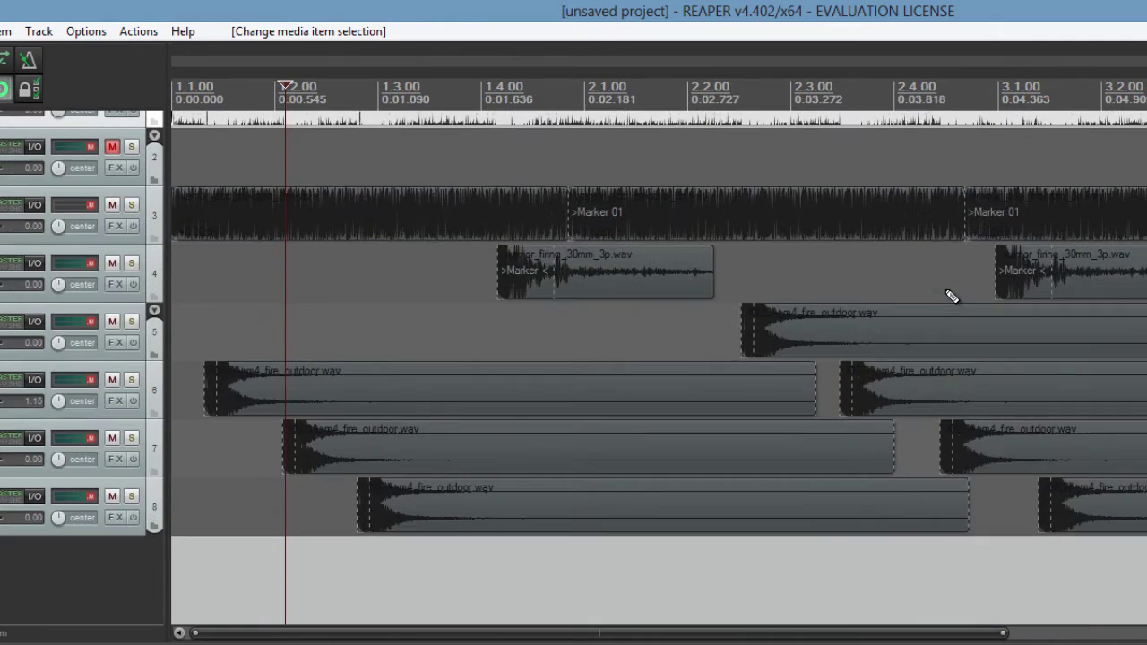
{"action": "scroll", "coordinate": [946, 291], "scroll_direction": "down", "scroll_amount": 3}
{"action": "scroll", "coordinate": [658, 342], "scroll_direction": "up", "scroll_amount": 1}
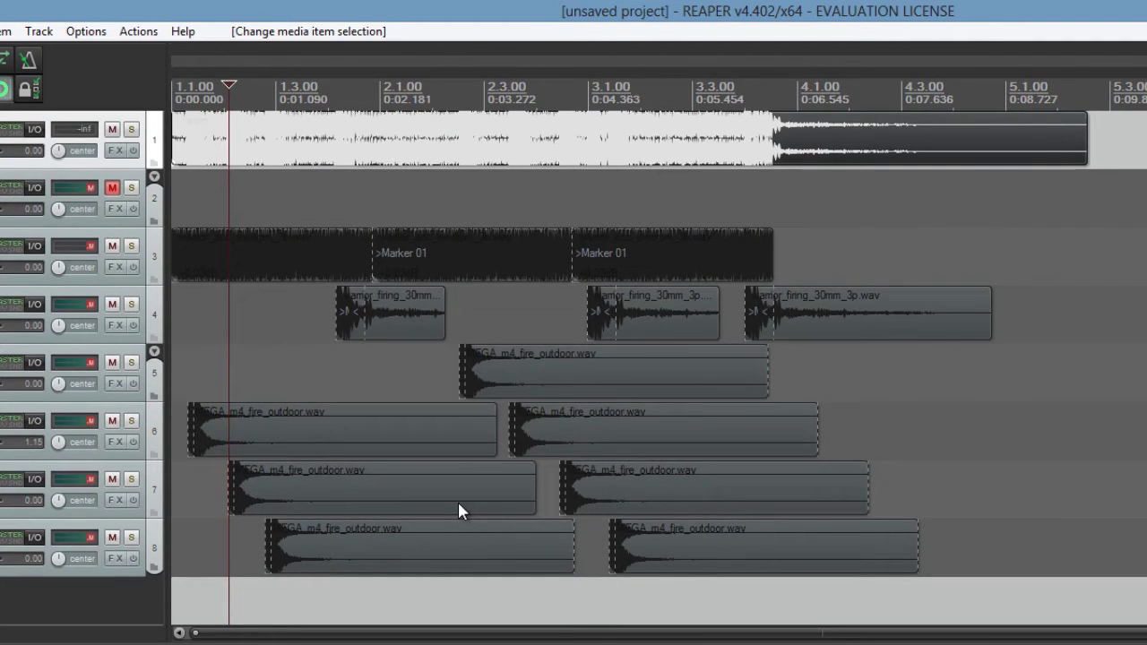
{"action": "left_click", "coordinate": [110, 129]}
{"action": "left_click", "coordinate": [114, 188]}
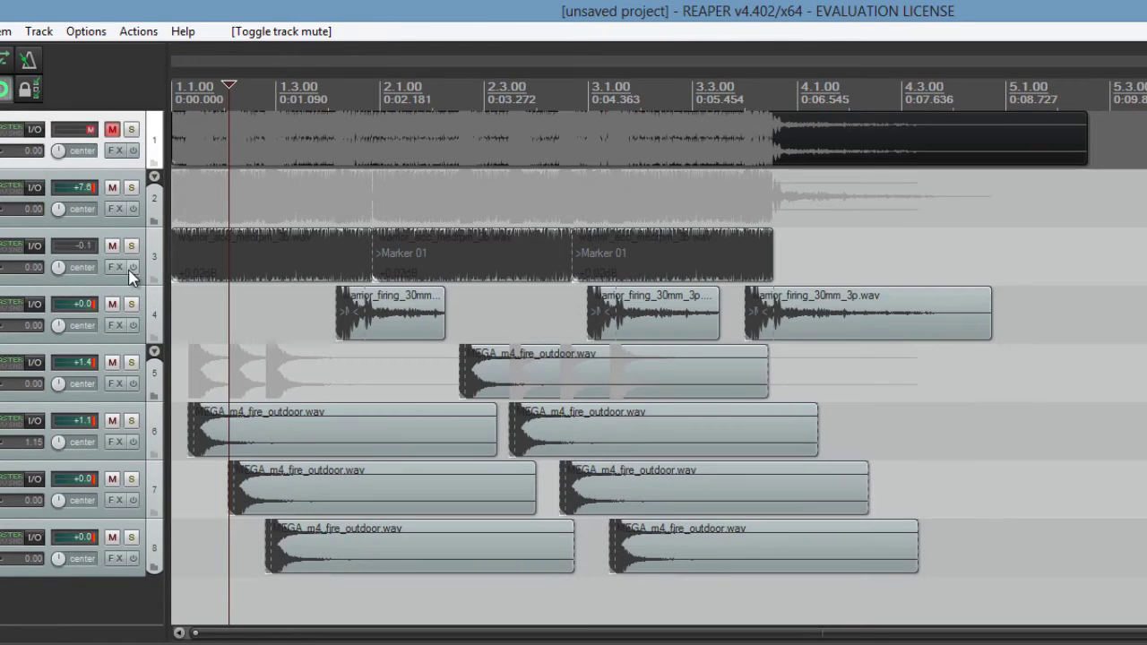
{"action": "left_click", "coordinate": [102, 284]}
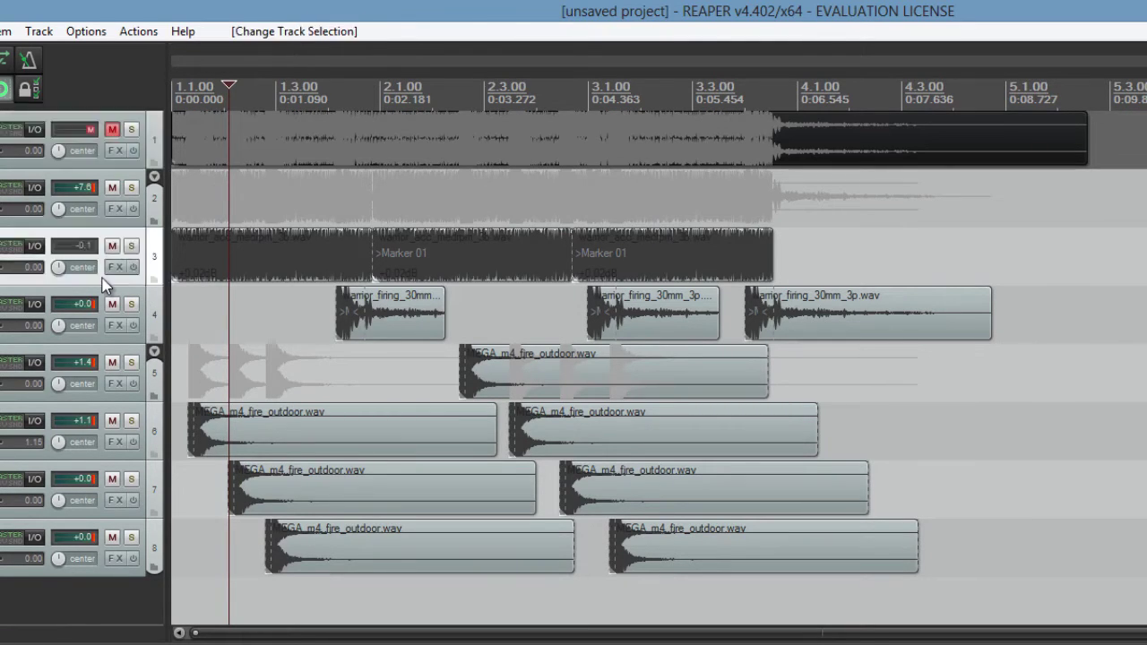
{"action": "left_click", "coordinate": [540, 383]}
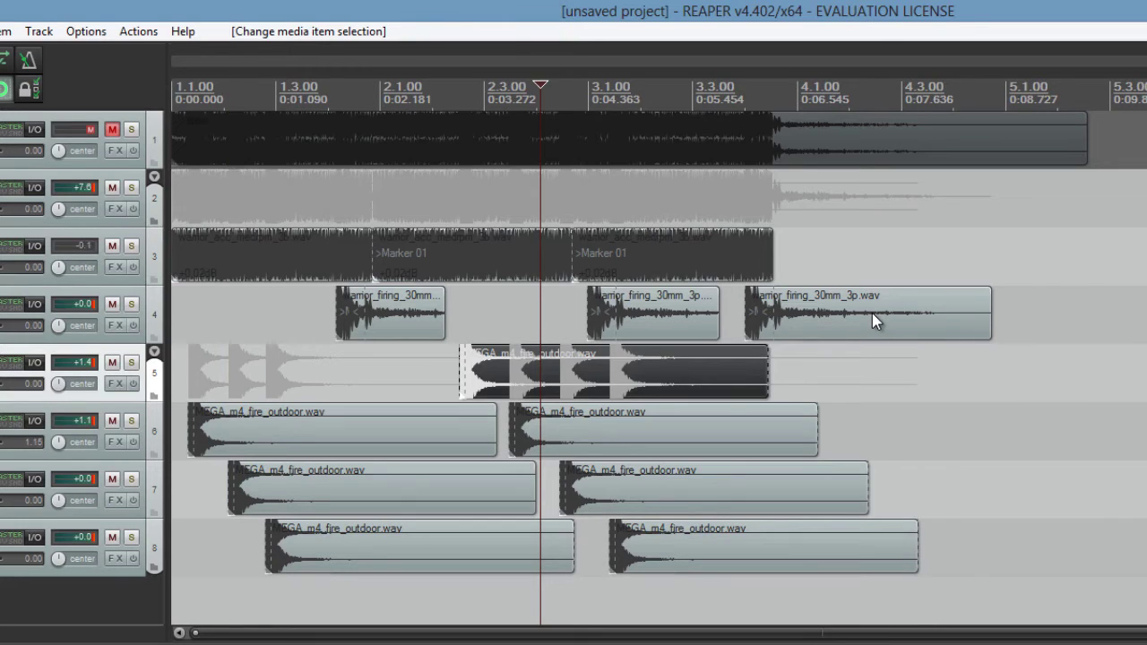
Step: Switch to Firefox and convert 50 percent to decibels in the Percent to dB Conversion Calculator
{"action": "key", "text": "alt+Tab"}
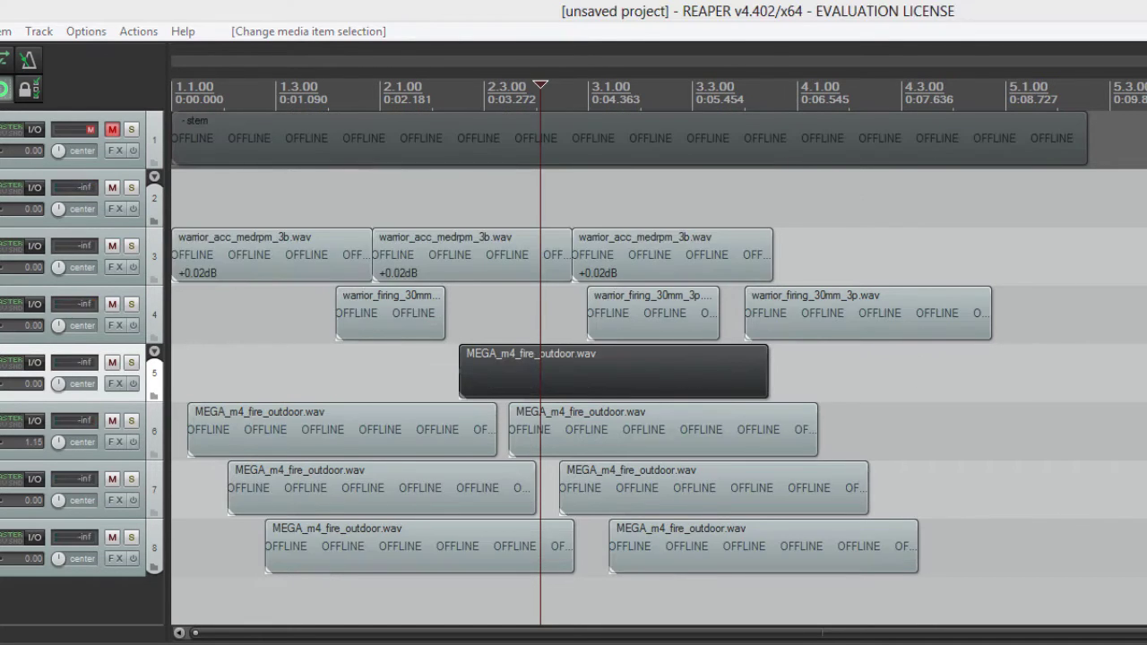
{"action": "key", "text": "alt+Tab"}
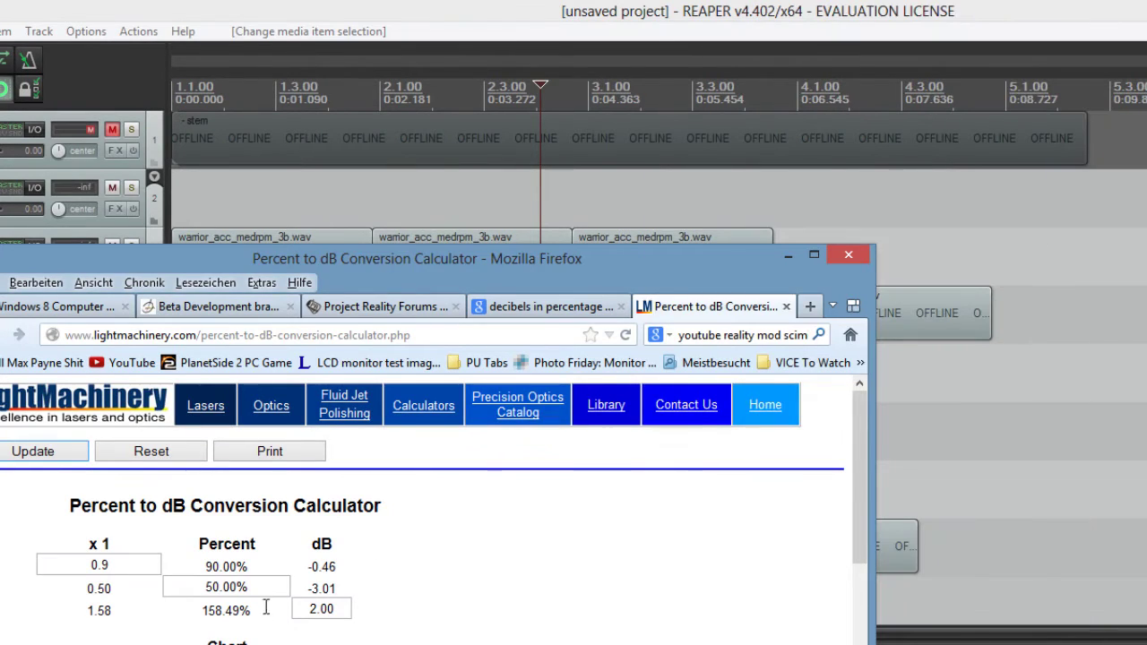
{"action": "left_click_drag", "start_coordinate": [265, 588], "coordinate": [114, 588]}
{"action": "type", "text": "50"}
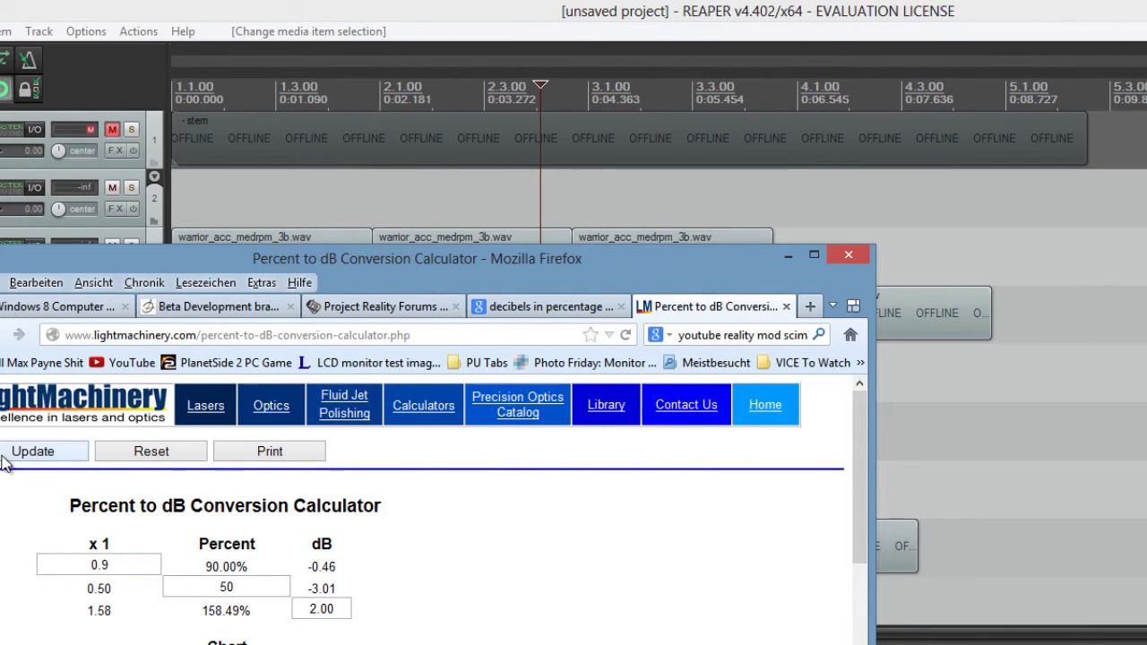
{"action": "left_click", "coordinate": [8, 457]}
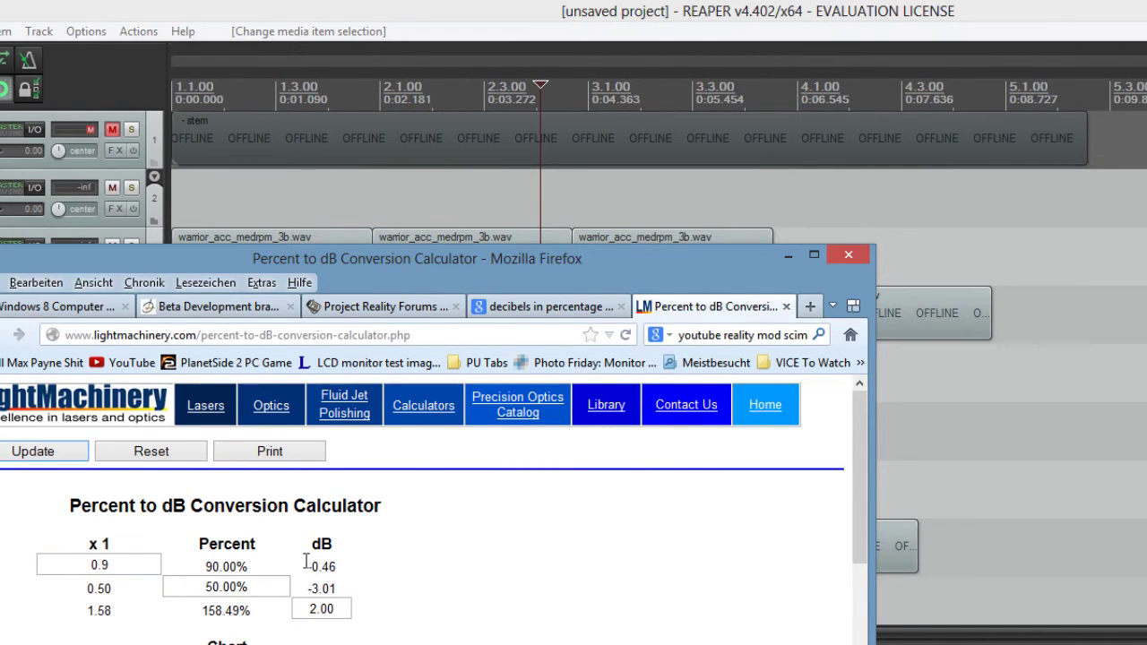
Step: Switch back to REAPER and set the volume of engine track 3, warrior_acc_medrpm_3b, to -3.01 dB
{"action": "key", "text": "alt+Tab"}
{"action": "left_click", "coordinate": [34, 187]}
{"action": "key", "text": "Escape"}
{"action": "left_click", "coordinate": [34, 246]}
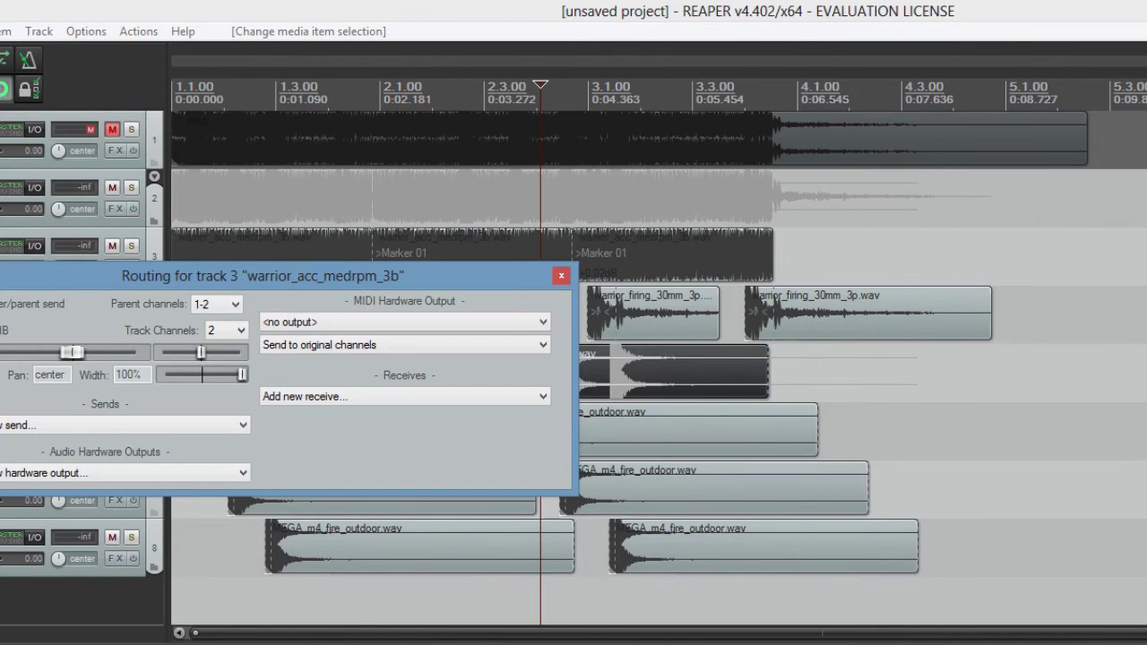
{"action": "left_click_drag", "start_coordinate": [73, 352], "coordinate": [60, 353]}
{"action": "key", "text": "Escape"}
Step: Return to the Firefox conversion calculator and convert 70 percent to decibels
{"action": "key", "text": "alt+Tab"}
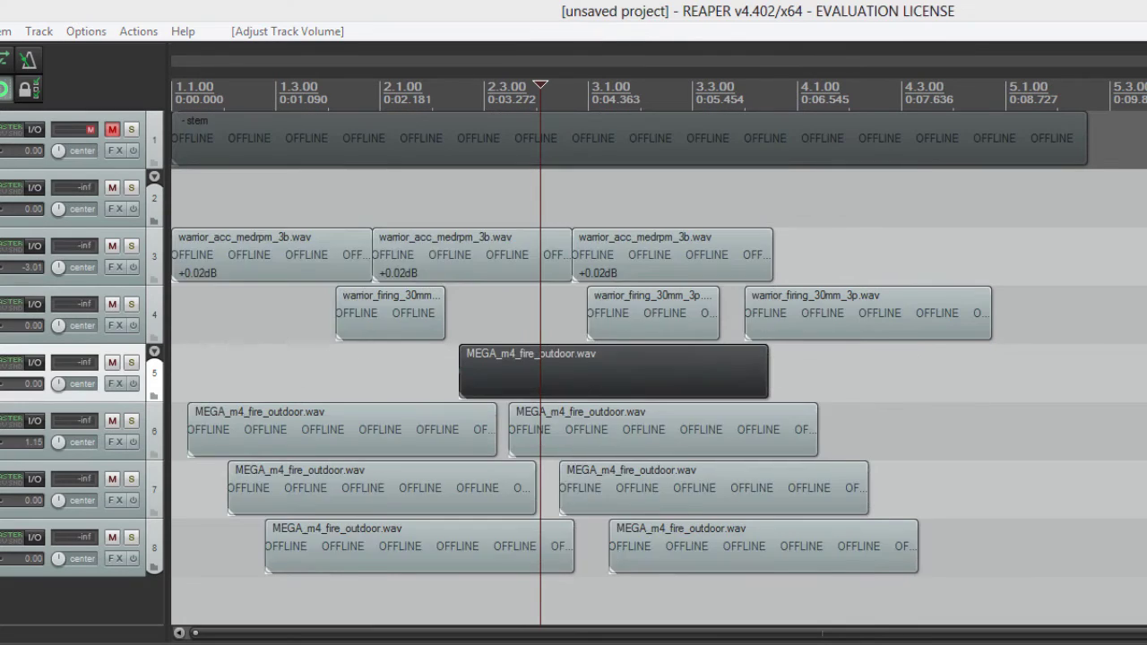
{"action": "key", "text": "alt+Tab"}
{"action": "left_click_drag", "start_coordinate": [263, 592], "coordinate": [152, 592]}
{"action": "type", "text": "70"}
{"action": "left_click", "coordinate": [69, 459]}
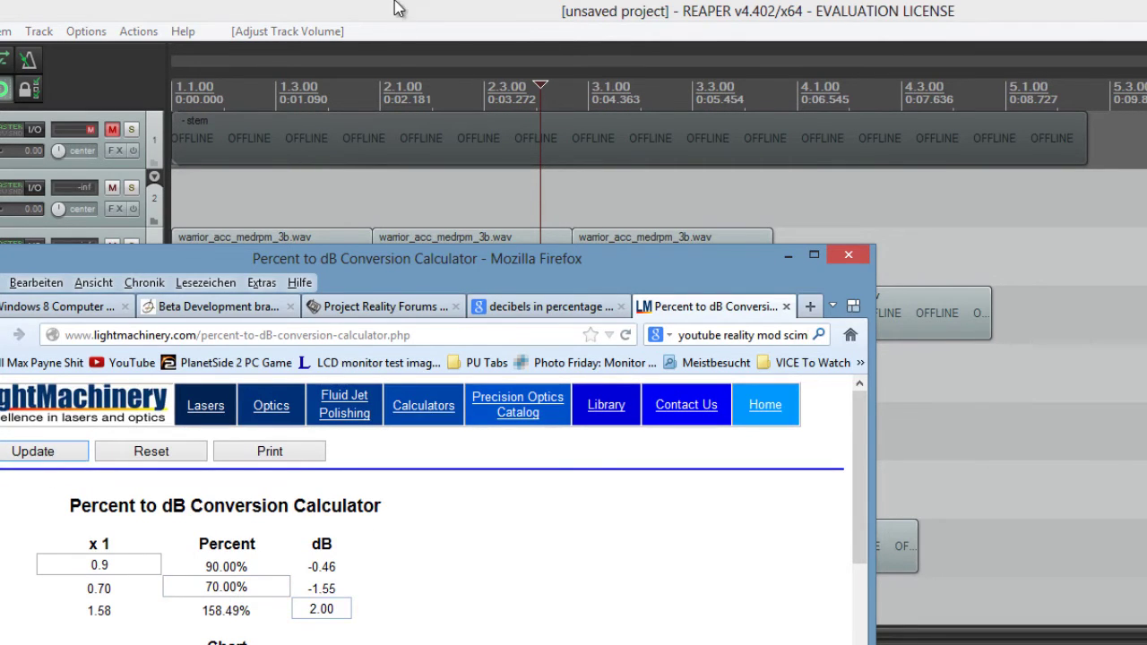
Step: Back in REAPER, set the volume of the M4 gunshot folder on track 5 to -1.55 dB
{"action": "key", "text": "alt+Tab"}
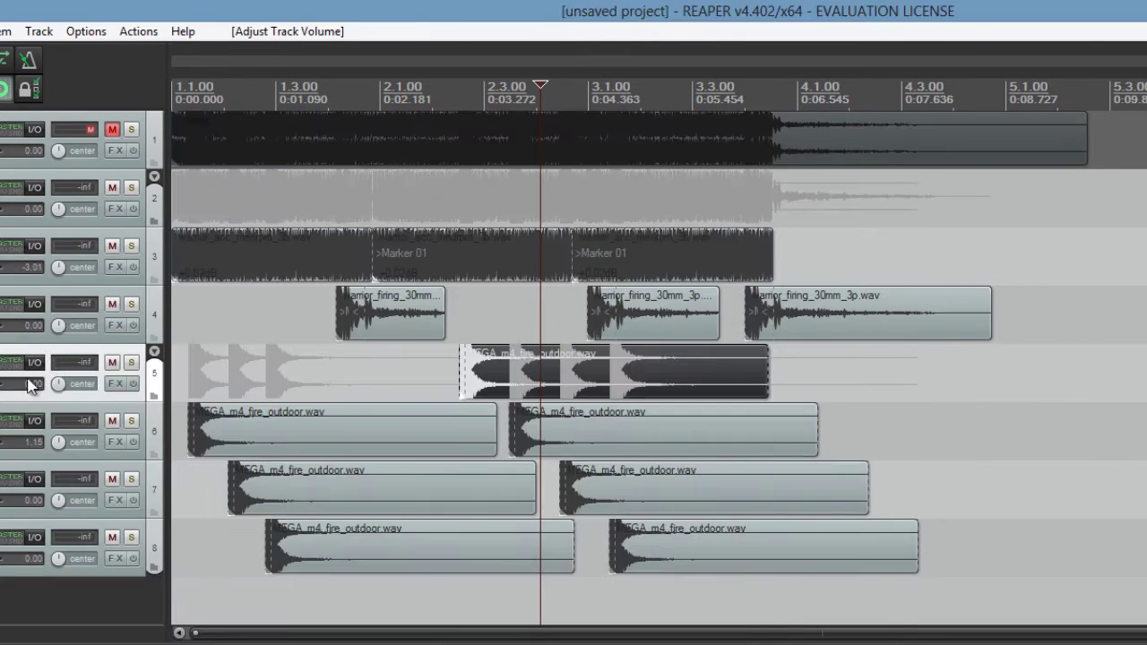
{"action": "left_click", "coordinate": [65, 456]}
{"action": "left_click", "coordinate": [2, 389]}
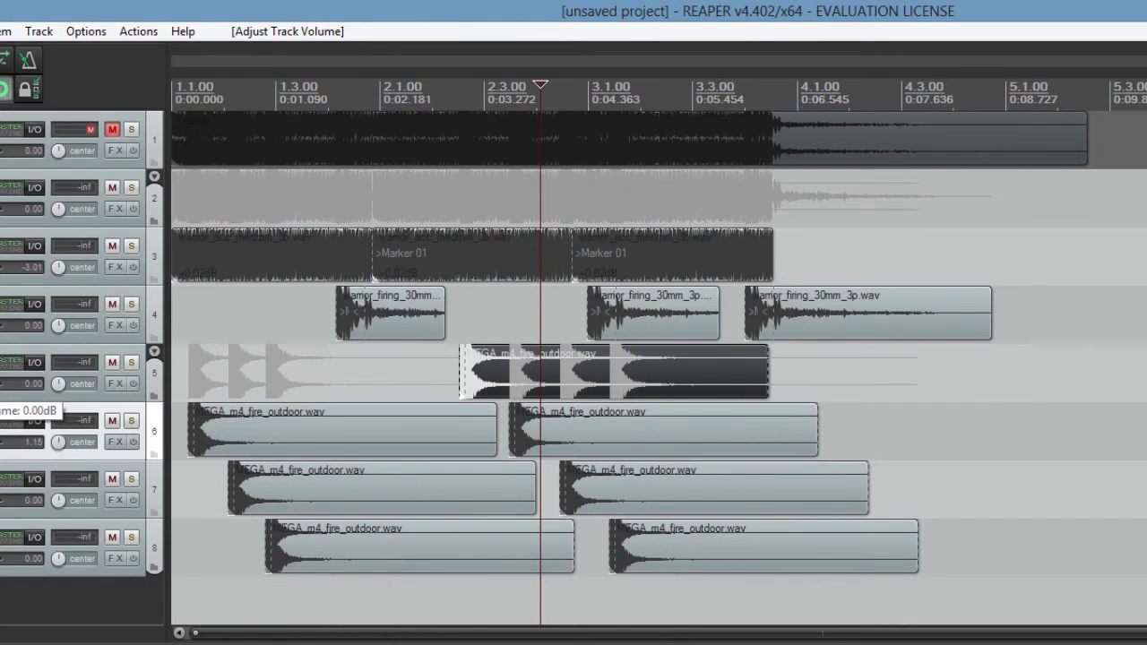
{"action": "left_click", "coordinate": [34, 363]}
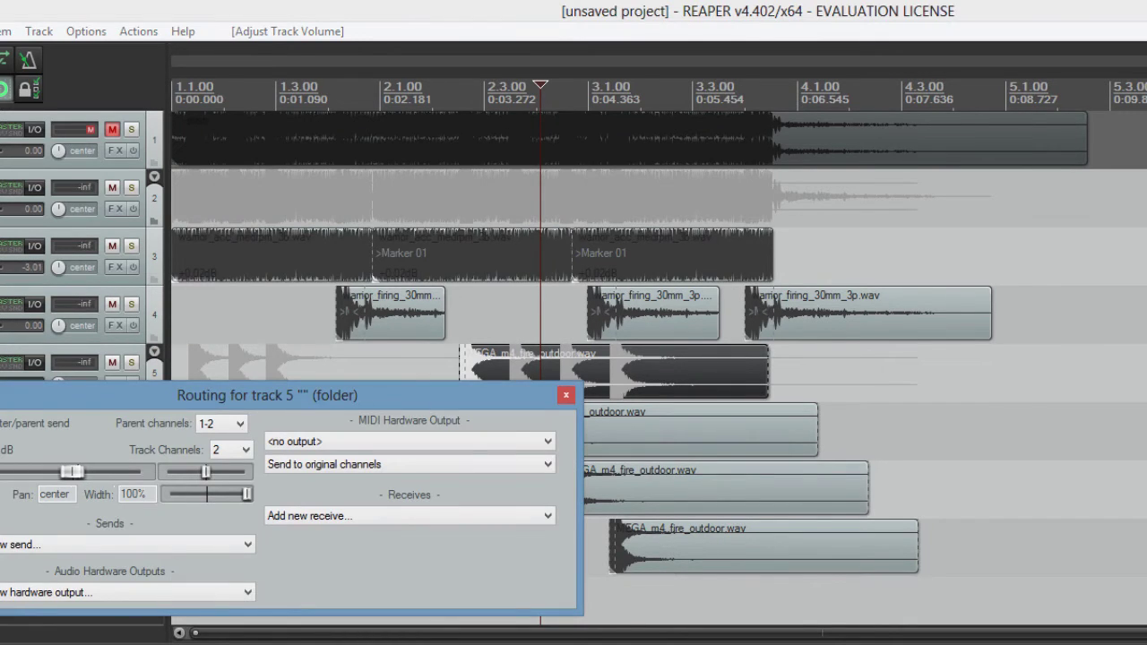
{"action": "key", "text": "Escape"}
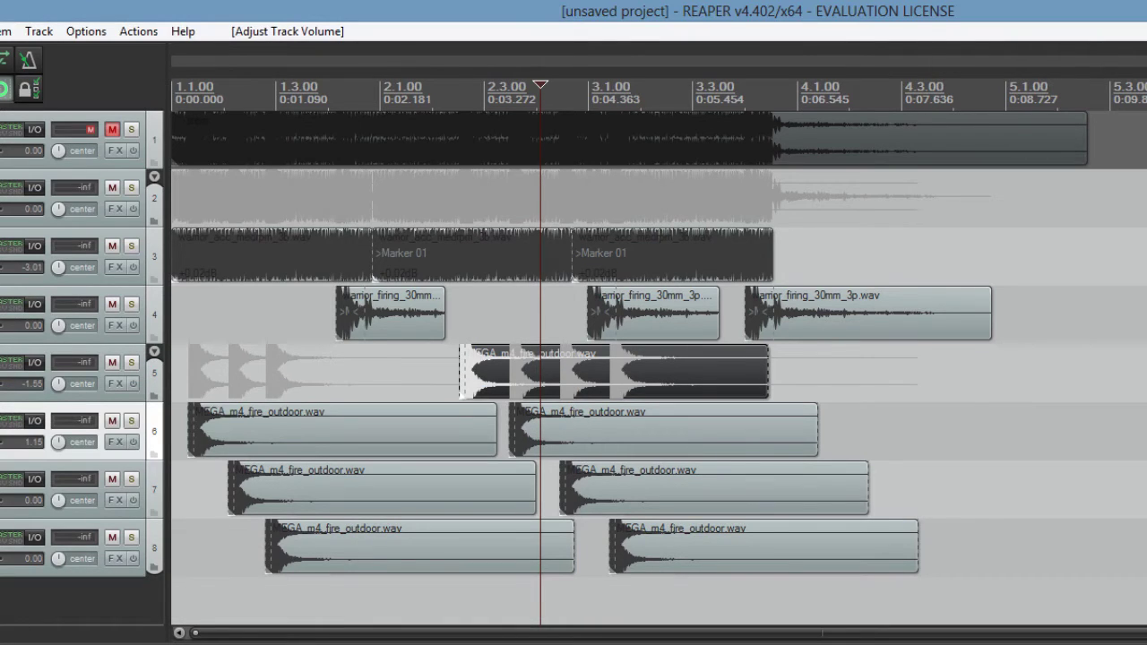
Step: Play the rebalanced mix from the project start to check the track levels, and stop playback
{"action": "key", "text": "Home"}
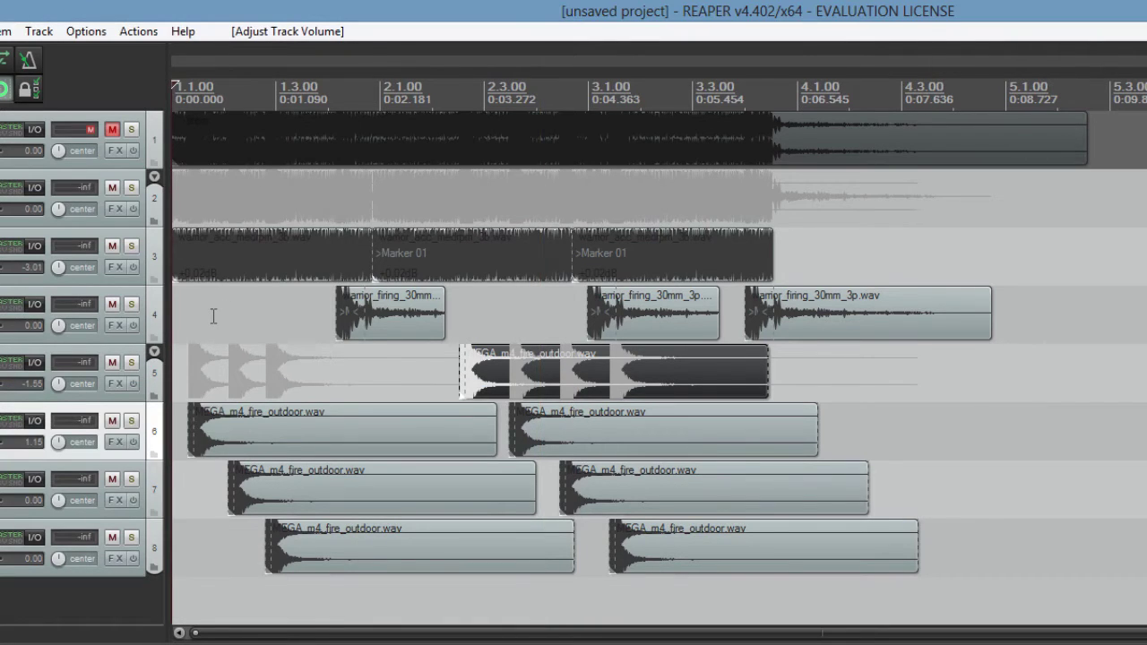
{"action": "key", "text": "space"}
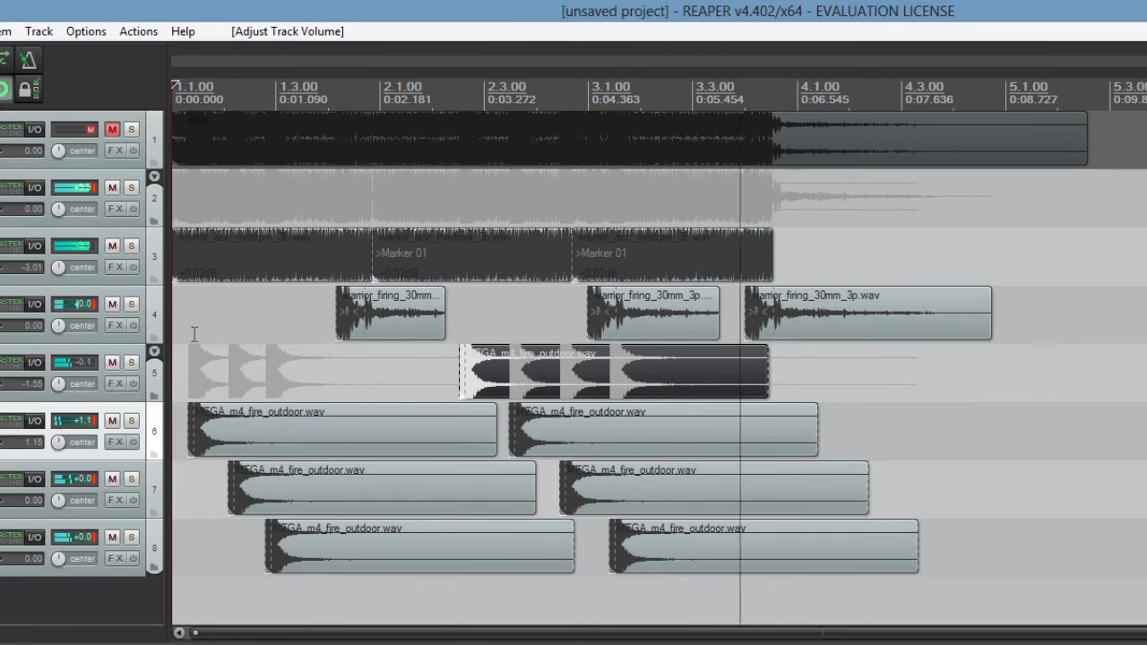
{"action": "key", "text": "space"}
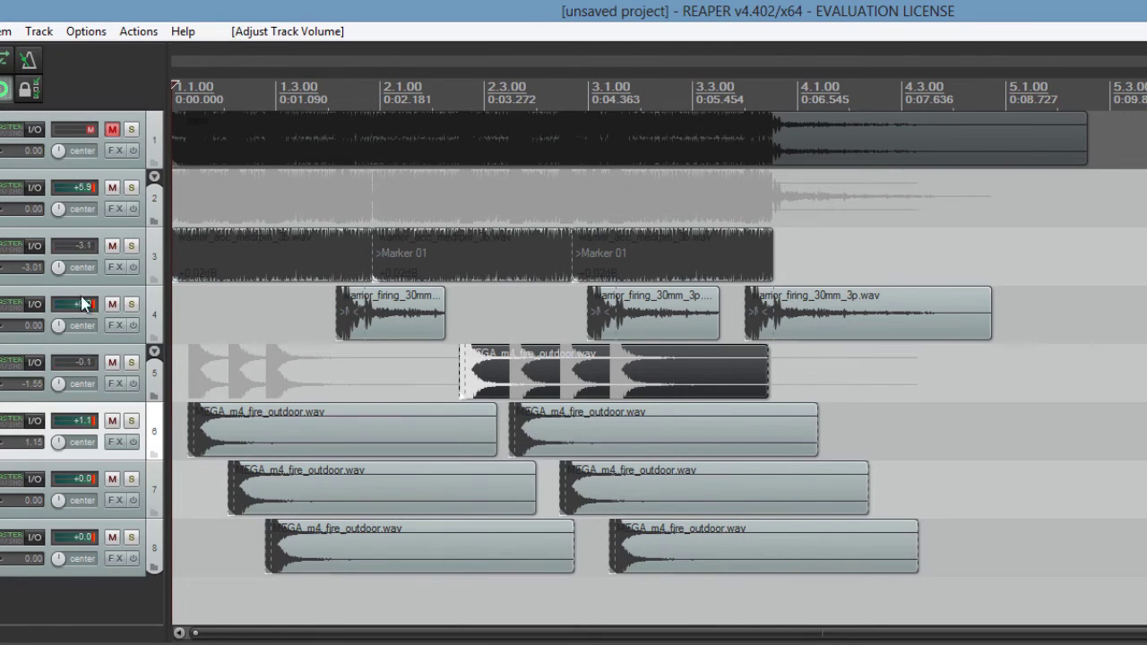
Step: Render the mix folder on track 2 to a stereo stem track, muting the originals, and select the new stem clip
{"action": "mouse_move", "coordinate": [13, 267]}
{"action": "left_click", "coordinate": [90, 220]}
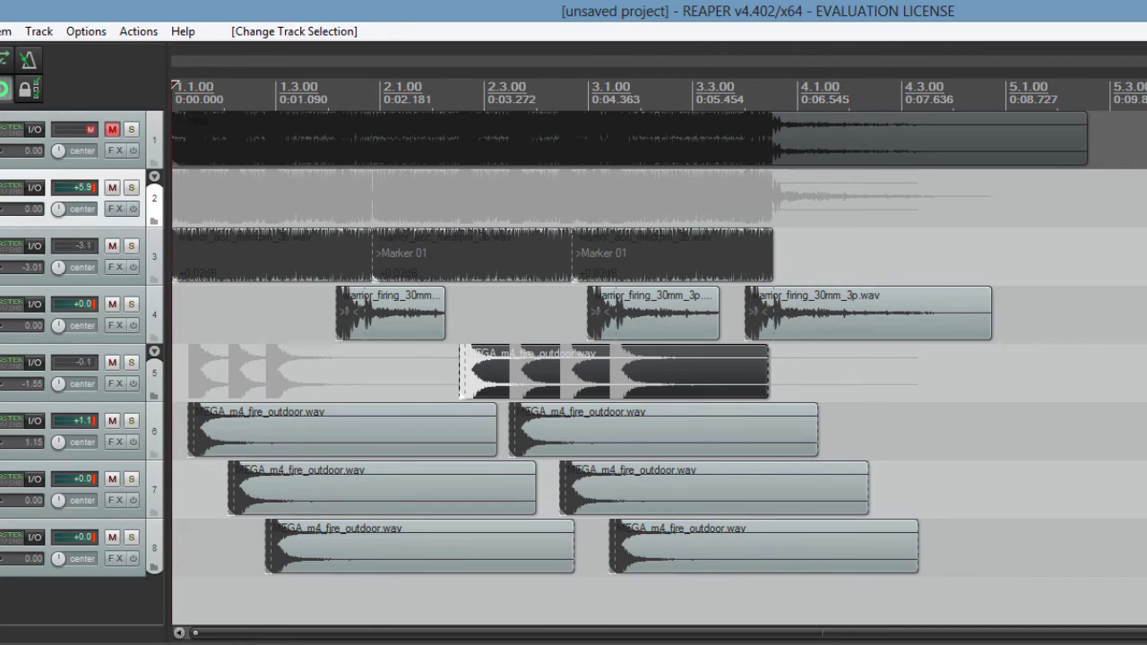
{"action": "right_click", "coordinate": [76, 225]}
{"action": "mouse_move", "coordinate": [371, 393]}
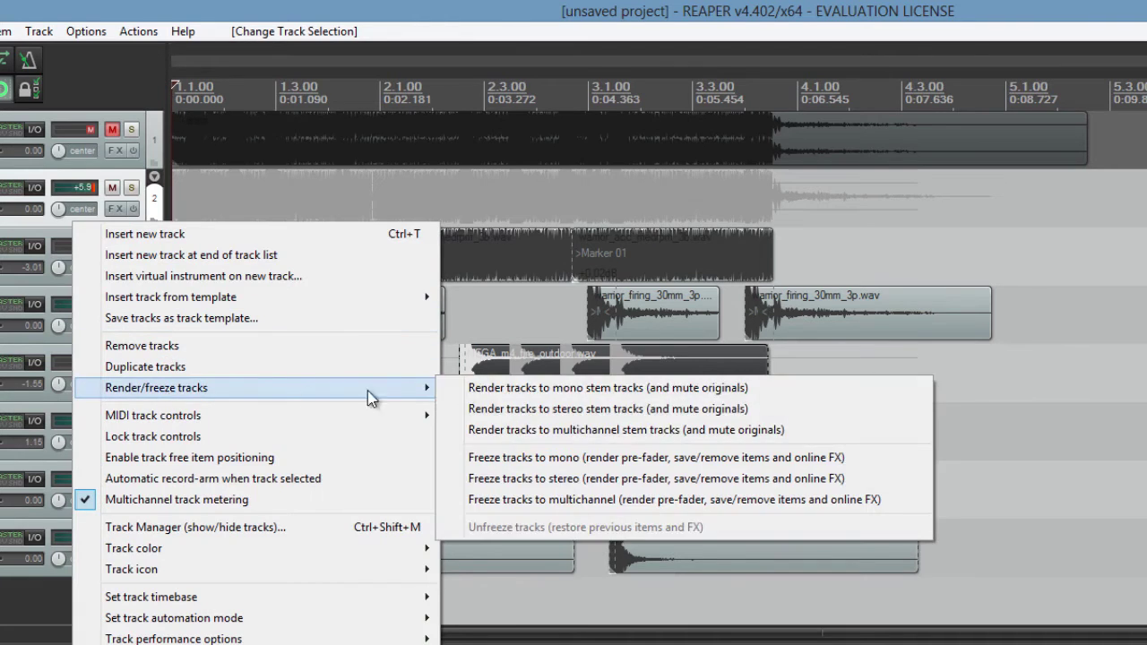
{"action": "left_click", "coordinate": [512, 411]}
{"action": "left_click", "coordinate": [385, 202]}
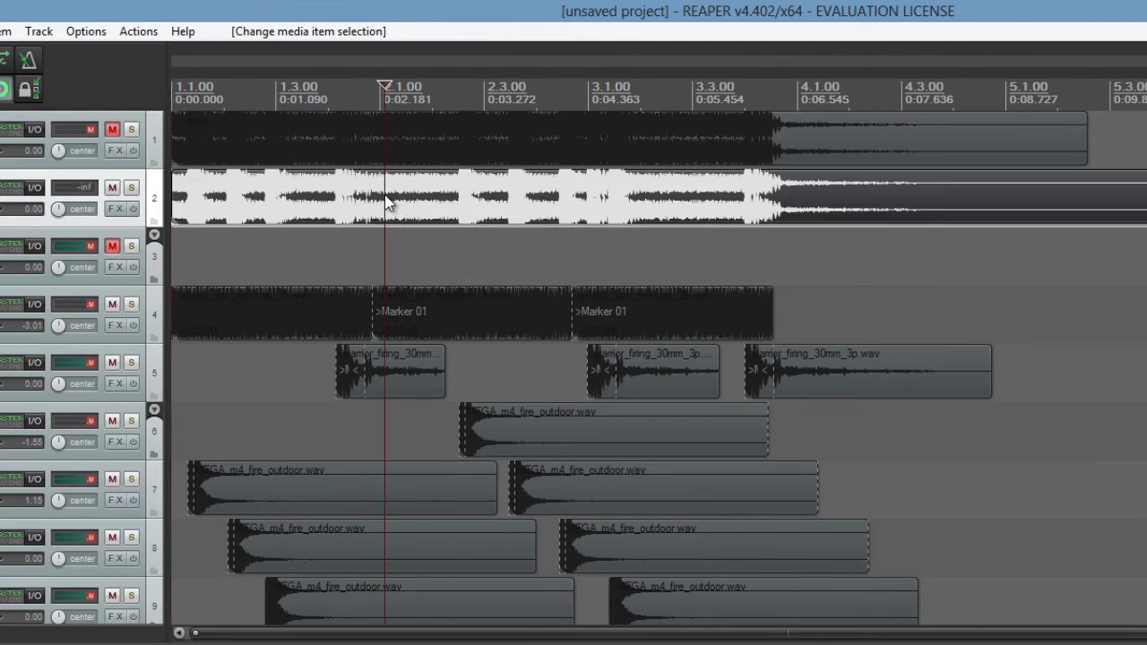
Step: Examine the new stem's waveform against the earlier stem on track 1 and the engine, cannon and M4 source clips
{"action": "scroll", "coordinate": [391, 205], "scroll_direction": "up", "scroll_amount": 4}
{"action": "scroll", "coordinate": [373, 274], "scroll_direction": "up", "scroll_amount": 2}
{"action": "scroll", "coordinate": [375, 282], "scroll_direction": "down", "scroll_amount": 2}
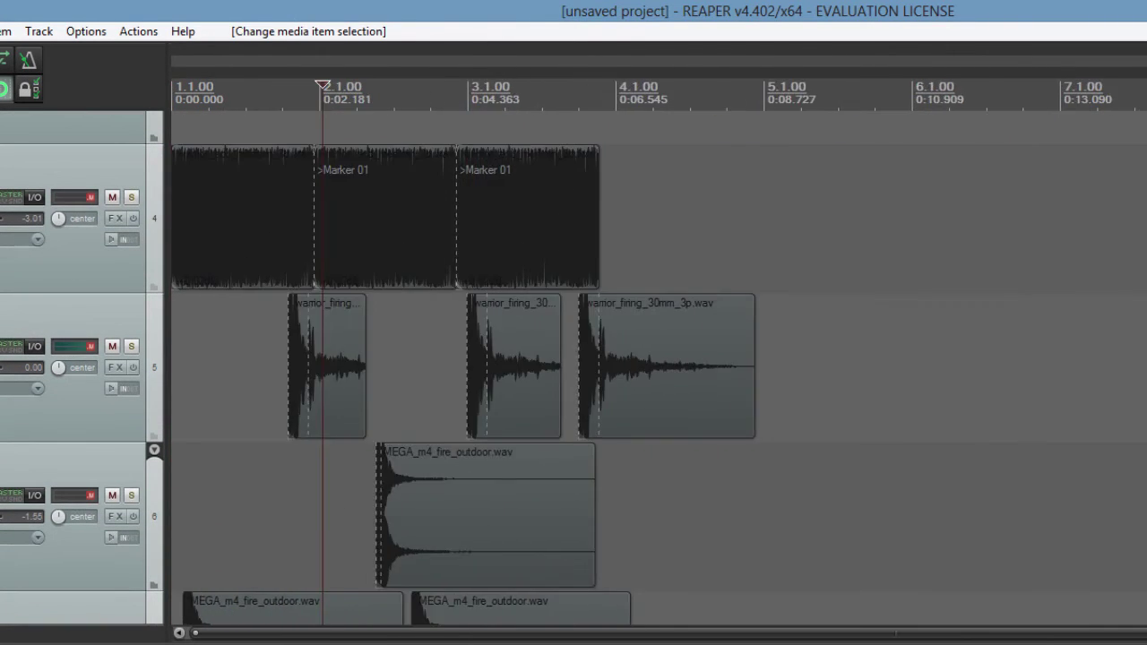
{"action": "scroll", "coordinate": [780, 335], "scroll_direction": "up", "scroll_amount": 6}
{"action": "scroll", "coordinate": [404, 332], "scroll_direction": "up", "scroll_amount": 3}
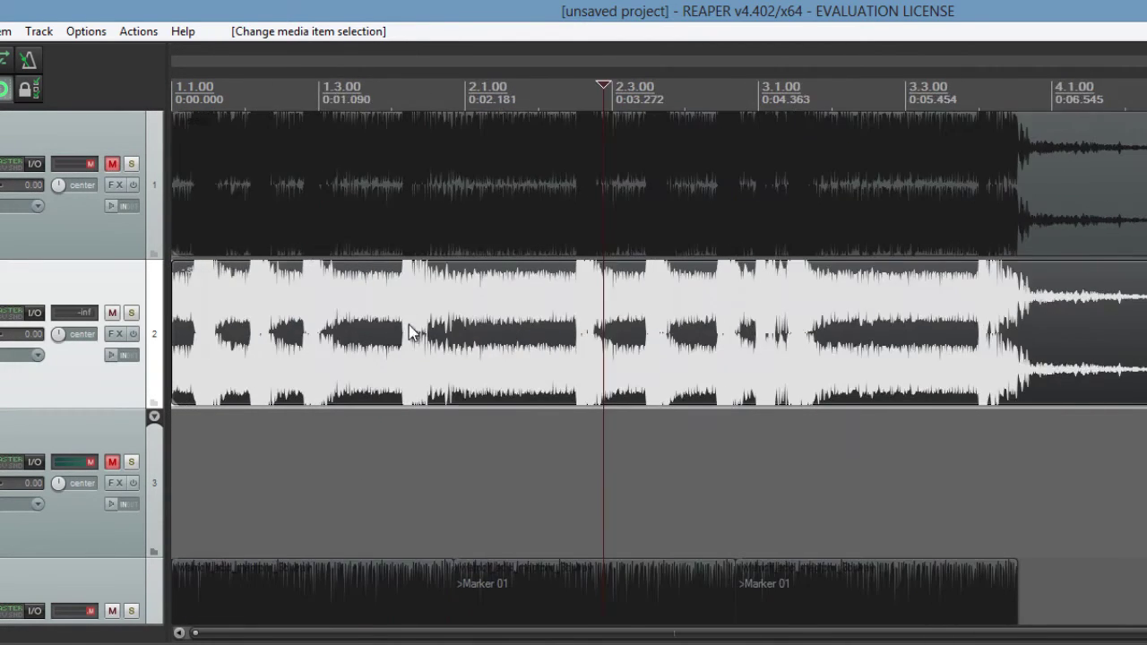
{"action": "scroll", "coordinate": [479, 333], "scroll_direction": "down", "scroll_amount": 2}
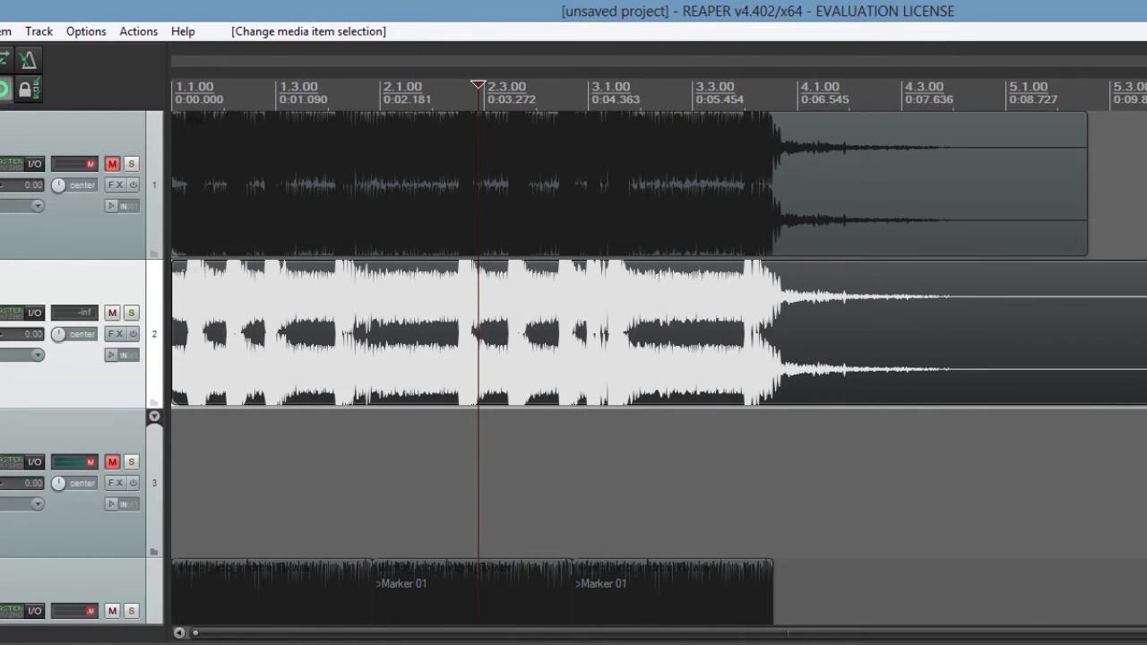
{"action": "scroll", "coordinate": [659, 367], "scroll_direction": "down", "scroll_amount": 5}
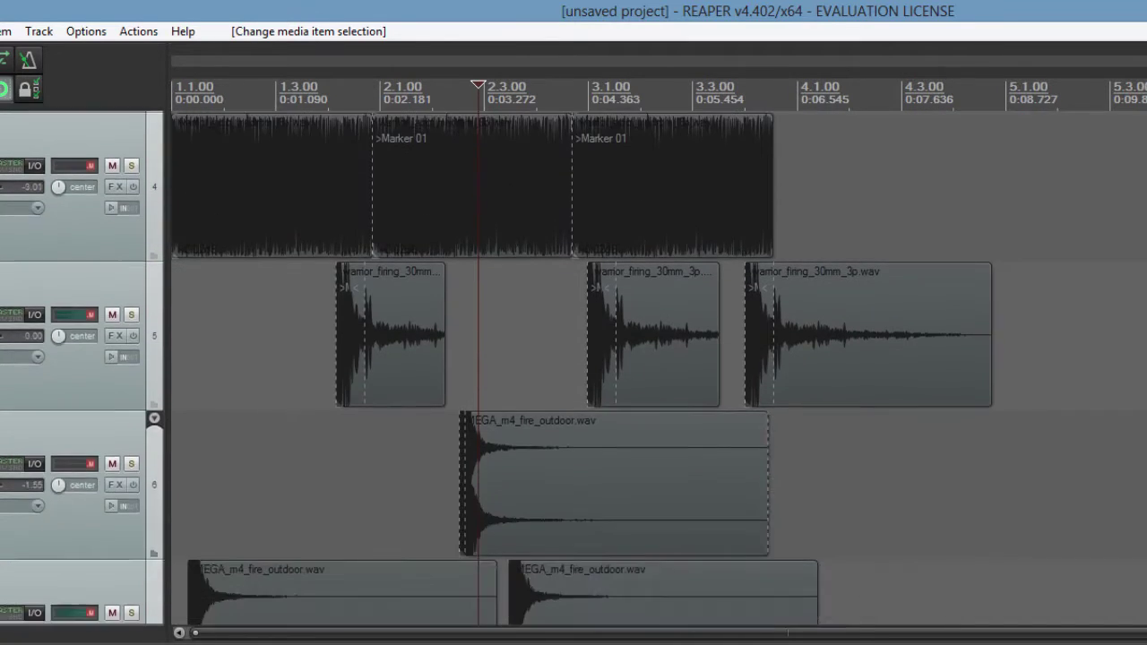
{"action": "scroll", "coordinate": [658, 368], "scroll_direction": "up", "scroll_amount": 5}
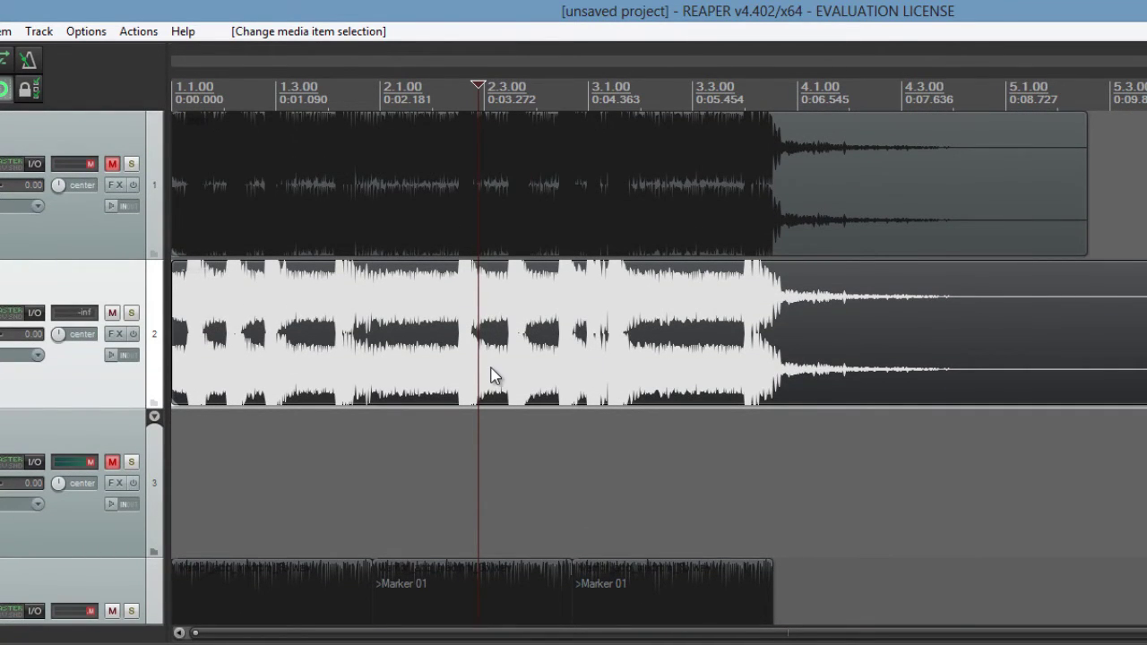
Step: Play the new stem on track 2 from the project start, soloing the track 1 stem partway to compare their sound
{"action": "key", "text": "Home"}
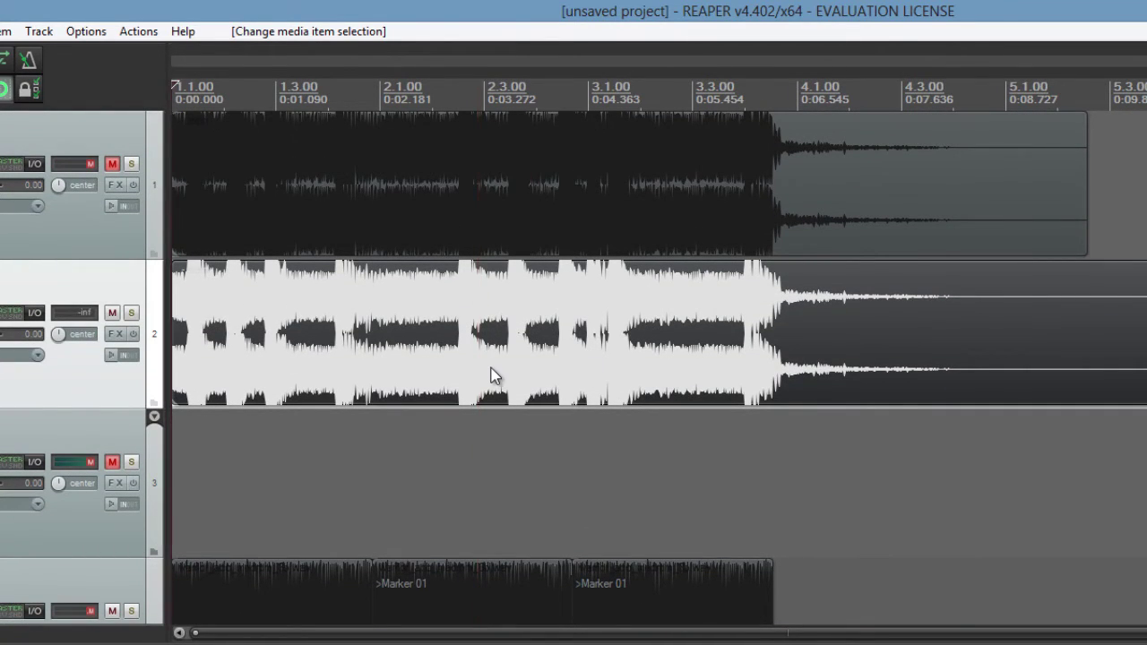
{"action": "left_click", "coordinate": [113, 313]}
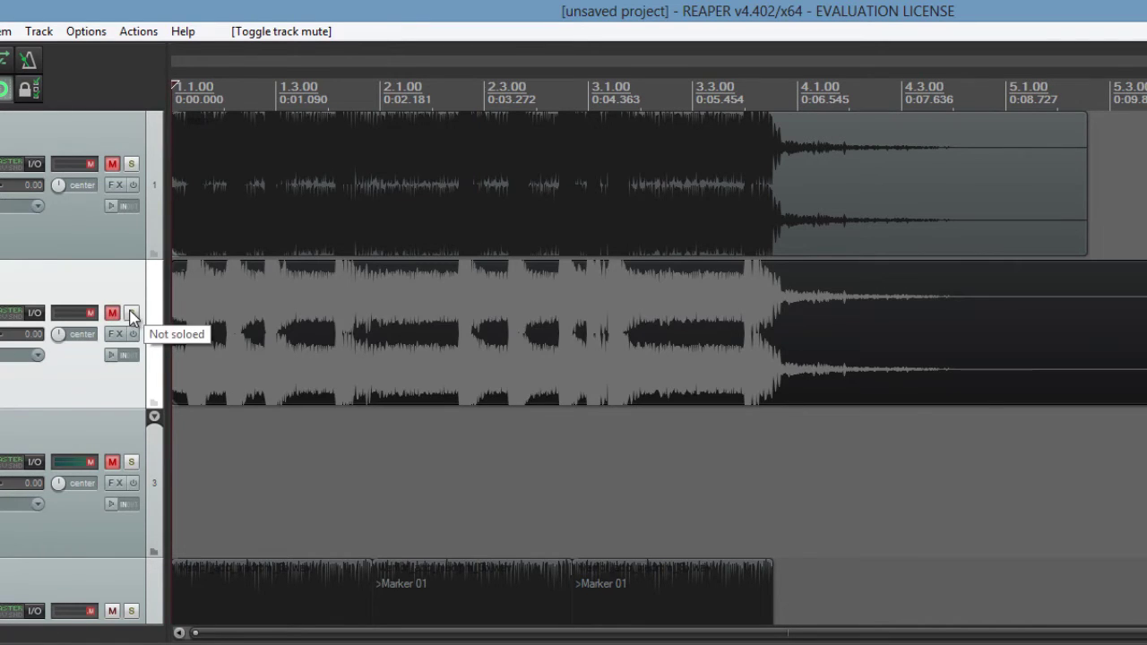
{"action": "left_click", "coordinate": [131, 312]}
{"action": "left_click", "coordinate": [131, 313]}
{"action": "left_click", "coordinate": [113, 313]}
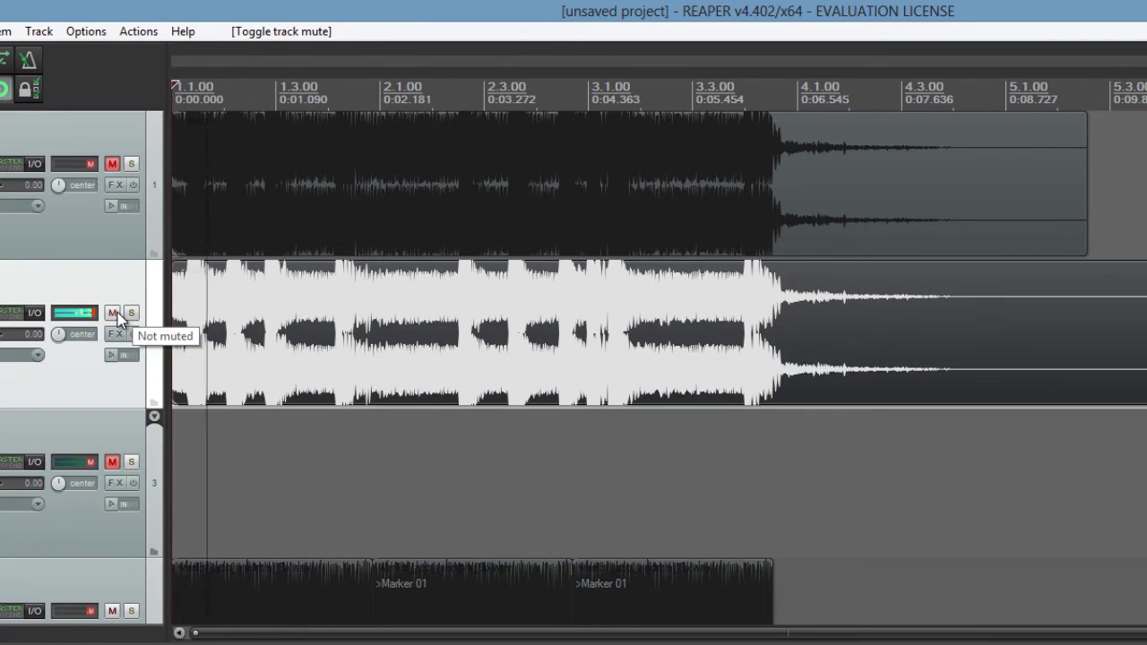
{"action": "left_click", "coordinate": [131, 165]}
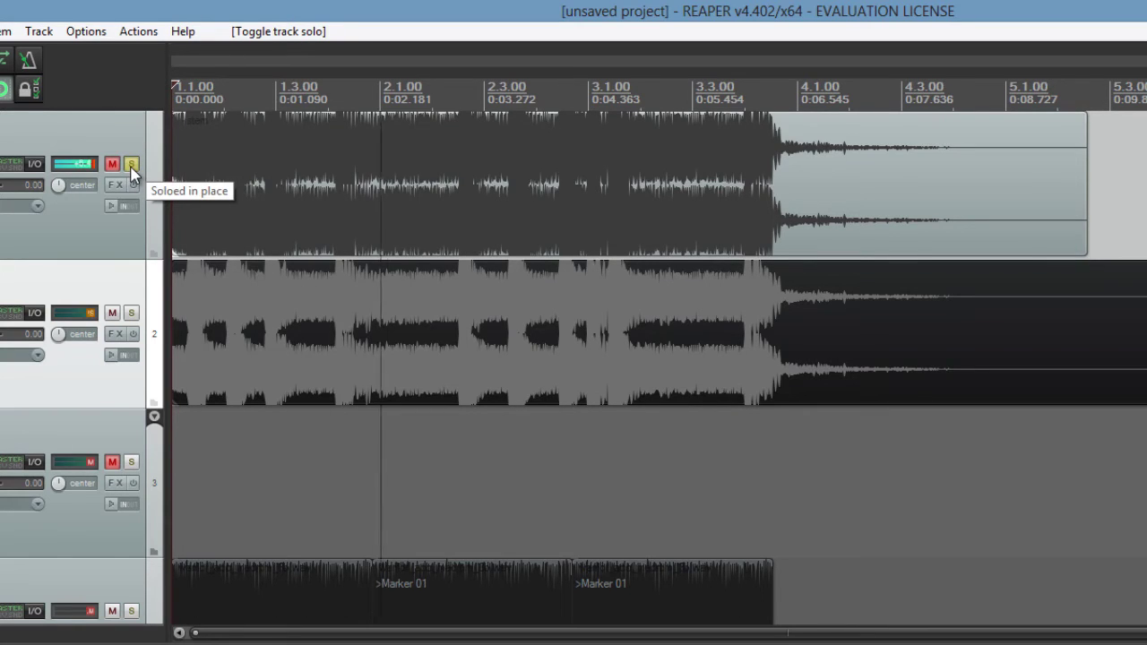
{"action": "left_click", "coordinate": [131, 167]}
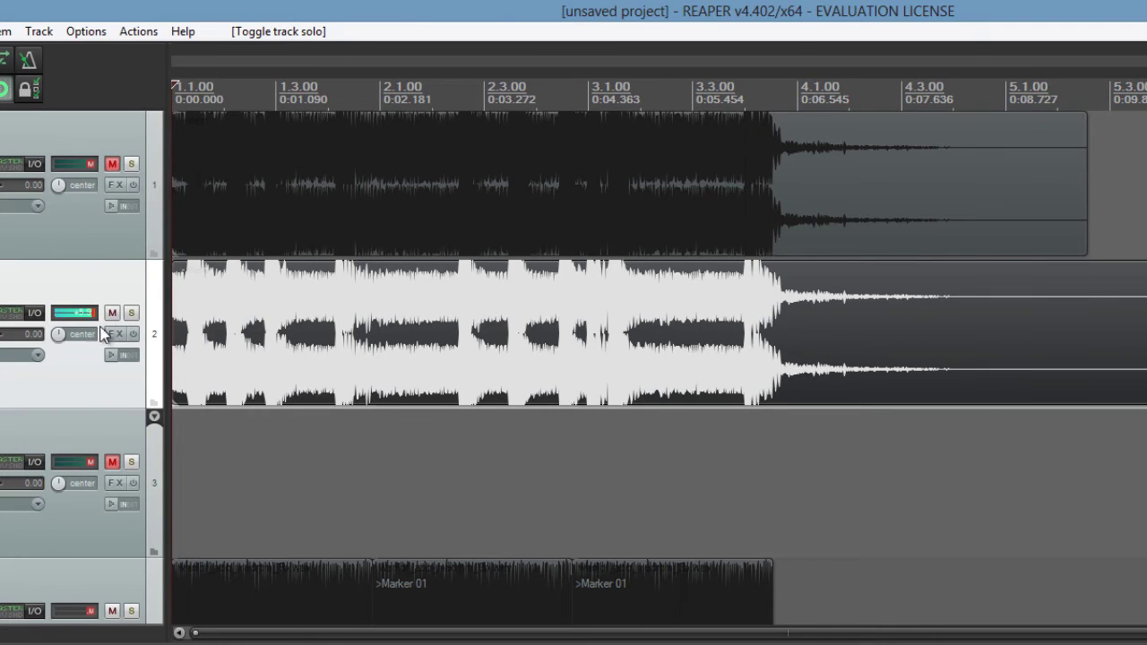
Step: Delete the rendered stem on track 2 and unmute the original mix folder
{"action": "key", "text": "Delete"}
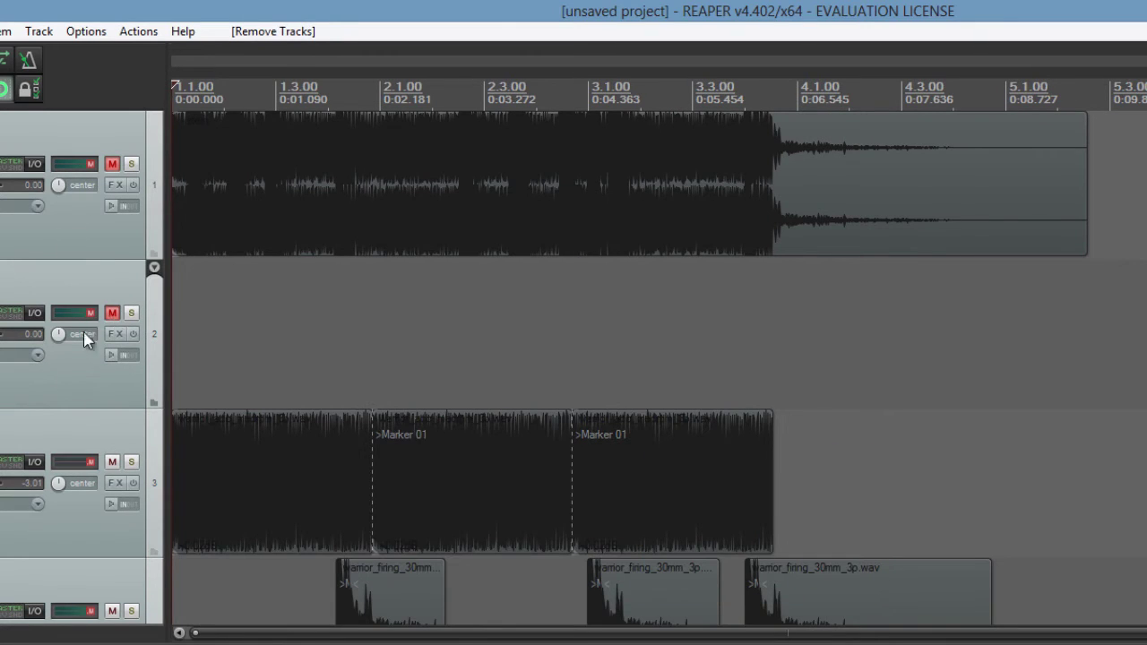
{"action": "key", "text": "ctrl+z"}
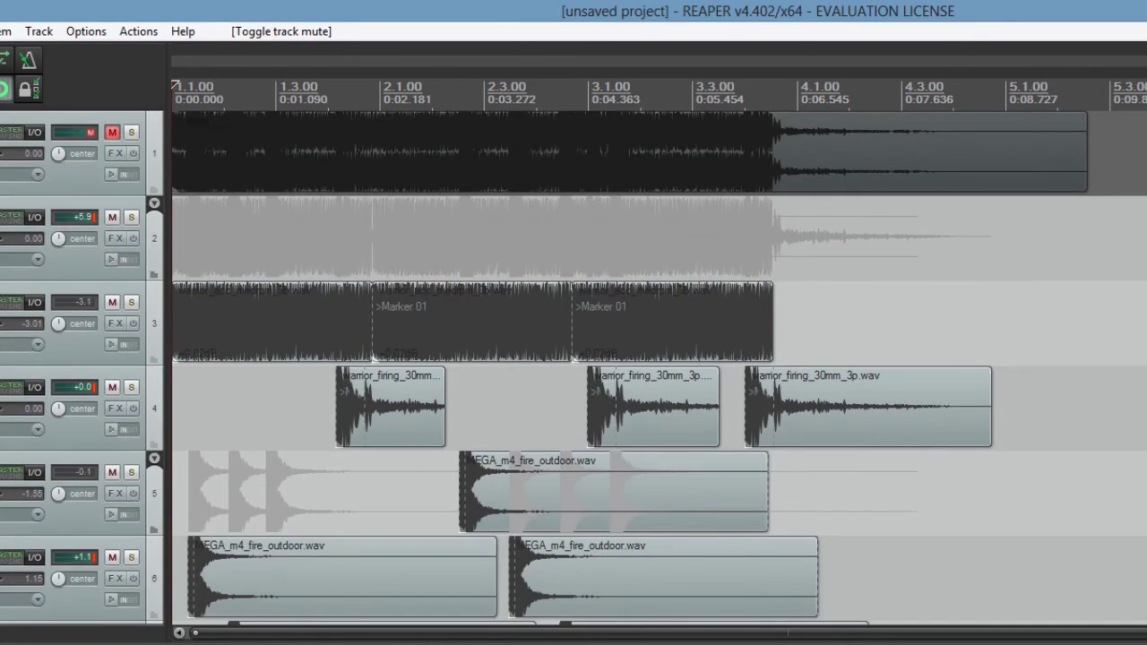
Step: Switch to the percent-to-dB calculator in Firefox and convert 30 percent and 40 percent to decibels
{"action": "key", "text": "alt+Tab"}
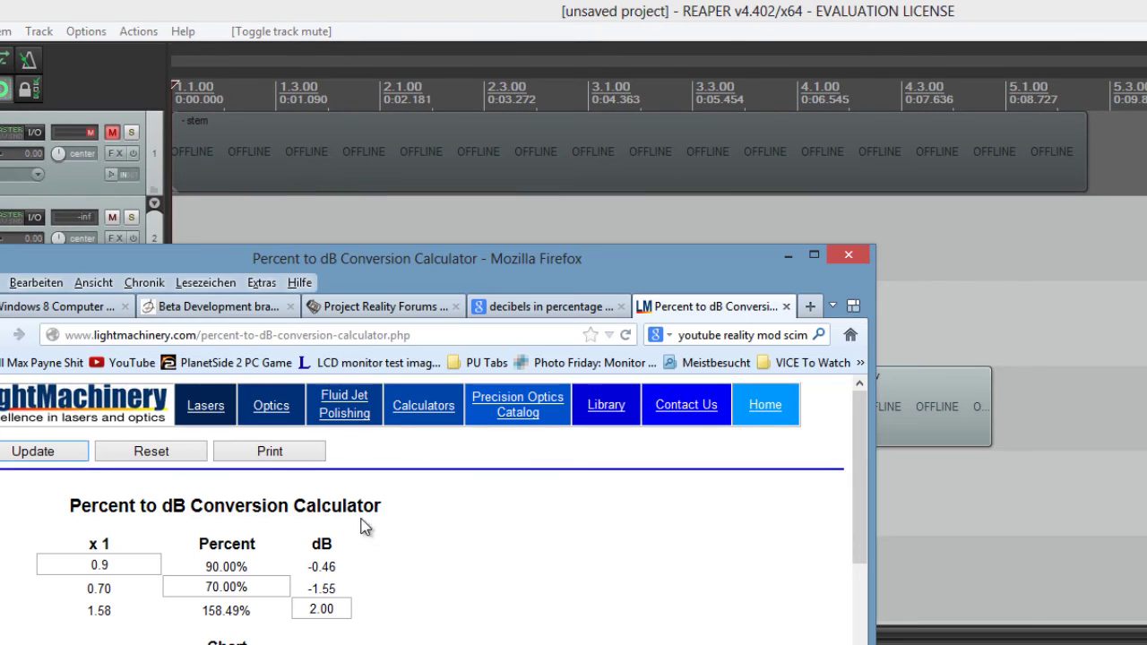
{"action": "double_click", "coordinate": [269, 585]}
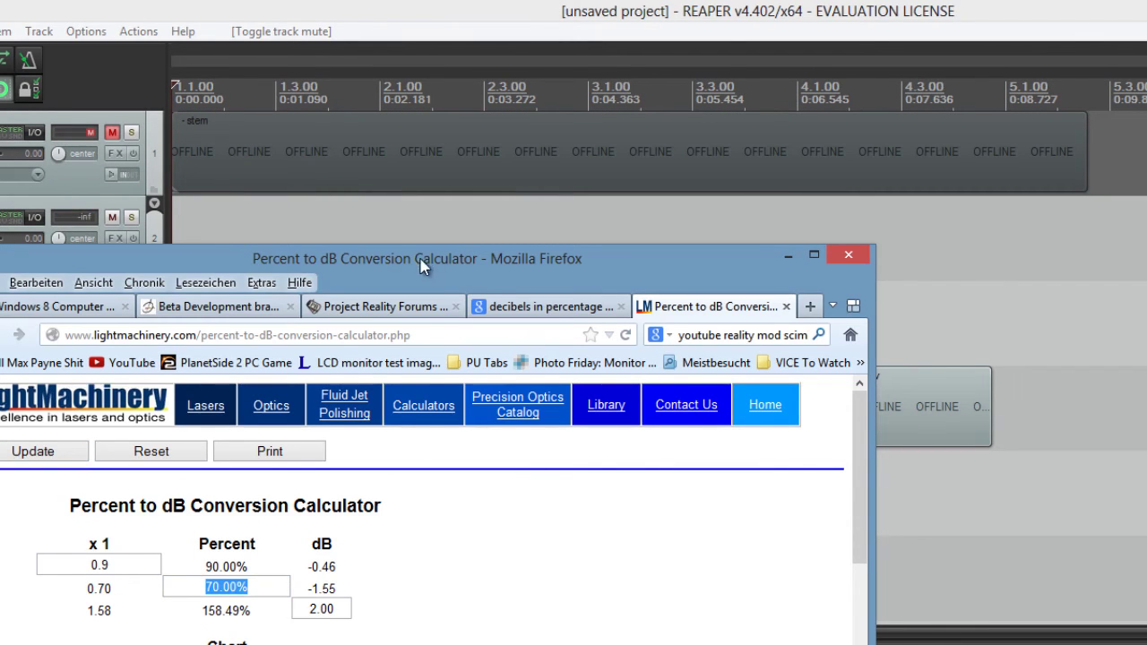
{"action": "left_click_drag", "start_coordinate": [421, 260], "coordinate": [529, 255]}
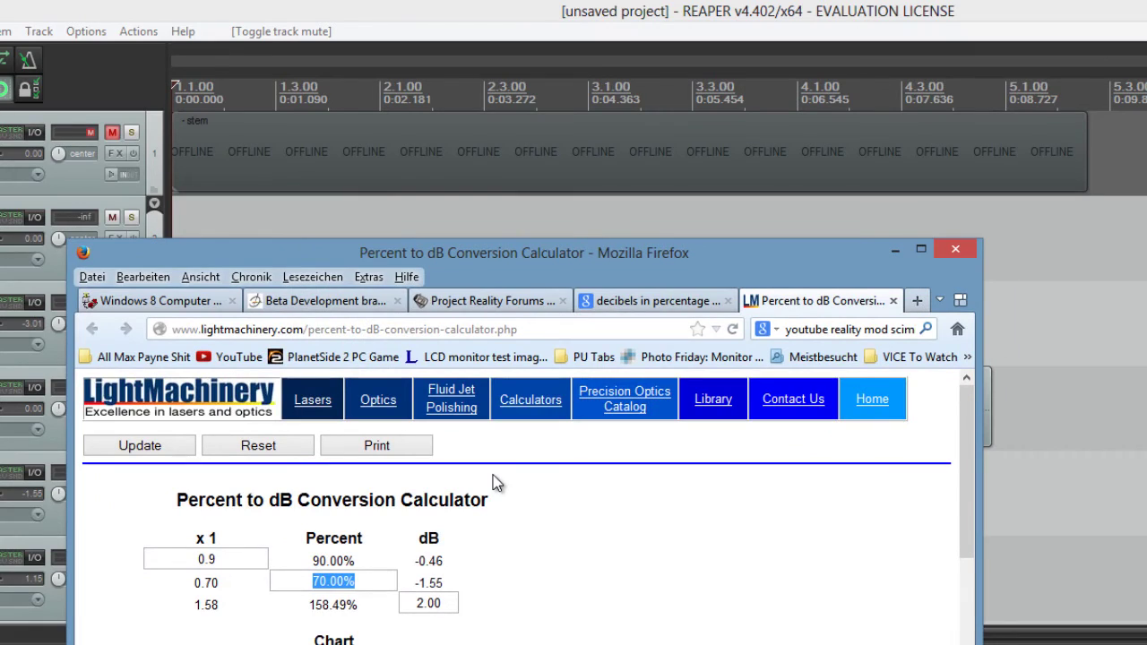
{"action": "type", "text": "30"}
{"action": "left_click", "coordinate": [156, 448]}
{"action": "left_click_drag", "start_coordinate": [376, 579], "coordinate": [260, 580]}
{"action": "type", "text": "40"}
{"action": "left_click", "coordinate": [156, 448]}
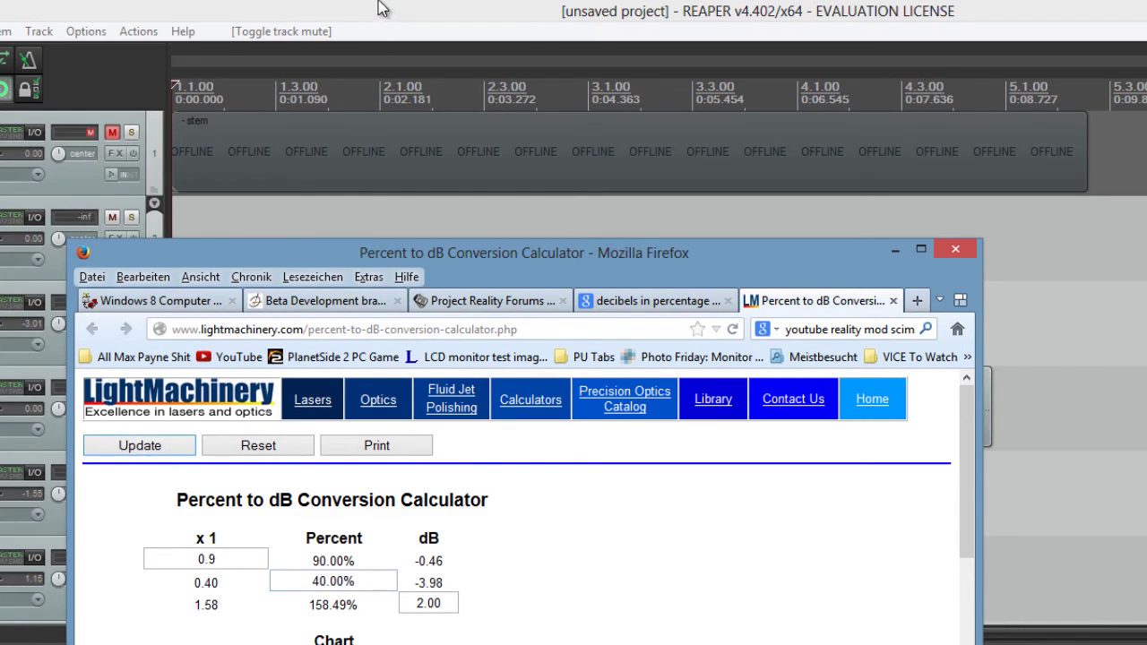
Step: Return to REAPER and set the volume of the engine track 3 to -4 dB
{"action": "left_click", "coordinate": [379, 8]}
{"action": "left_click", "coordinate": [54, 357]}
{"action": "left_click", "coordinate": [34, 302]}
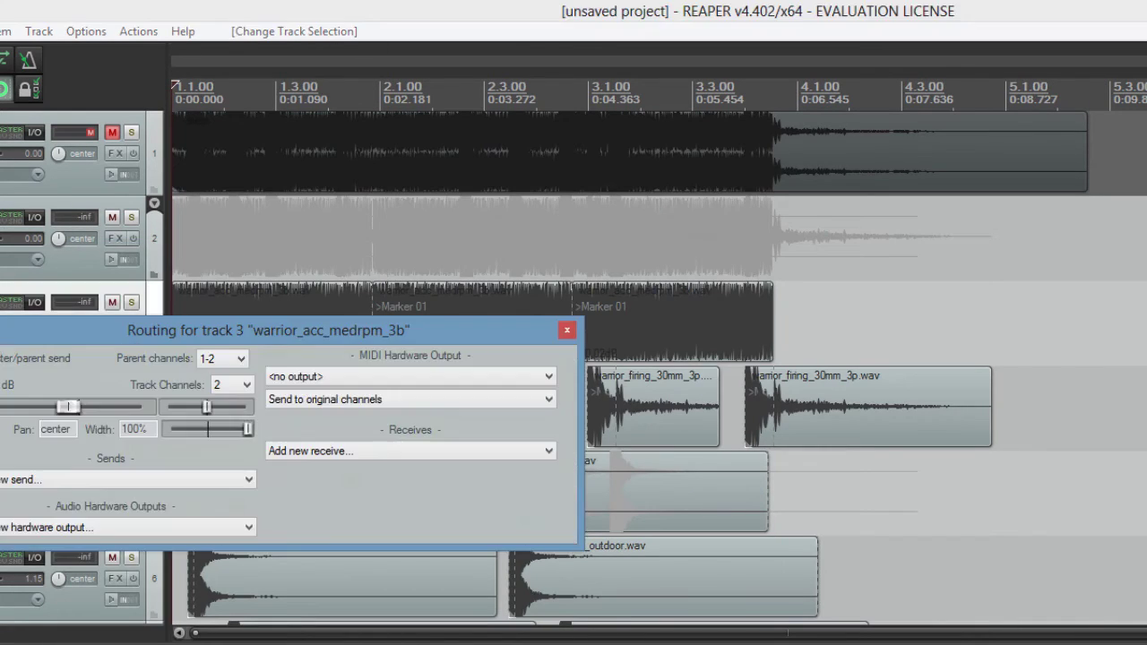
{"action": "type", "text": "-4"}
{"action": "key", "text": "Return"}
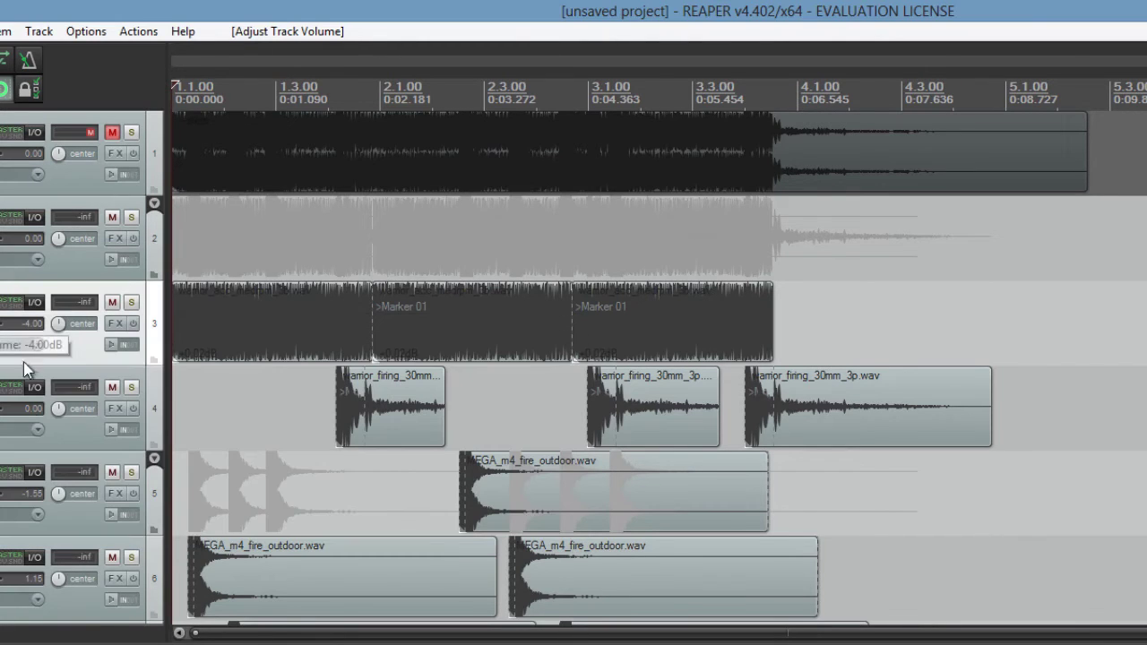
Step: Switch back to the Firefox percent-to-dB calculator and convert 50 percent to decibels
{"action": "key", "text": "alt+Tab"}
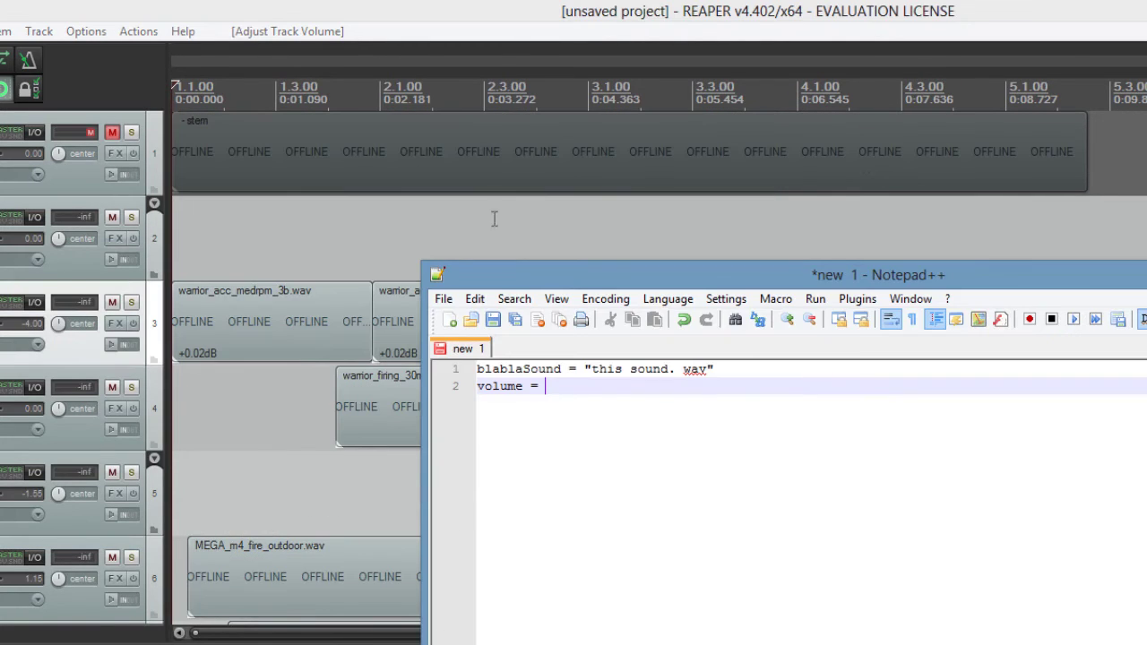
{"action": "key", "text": "alt+Tab"}
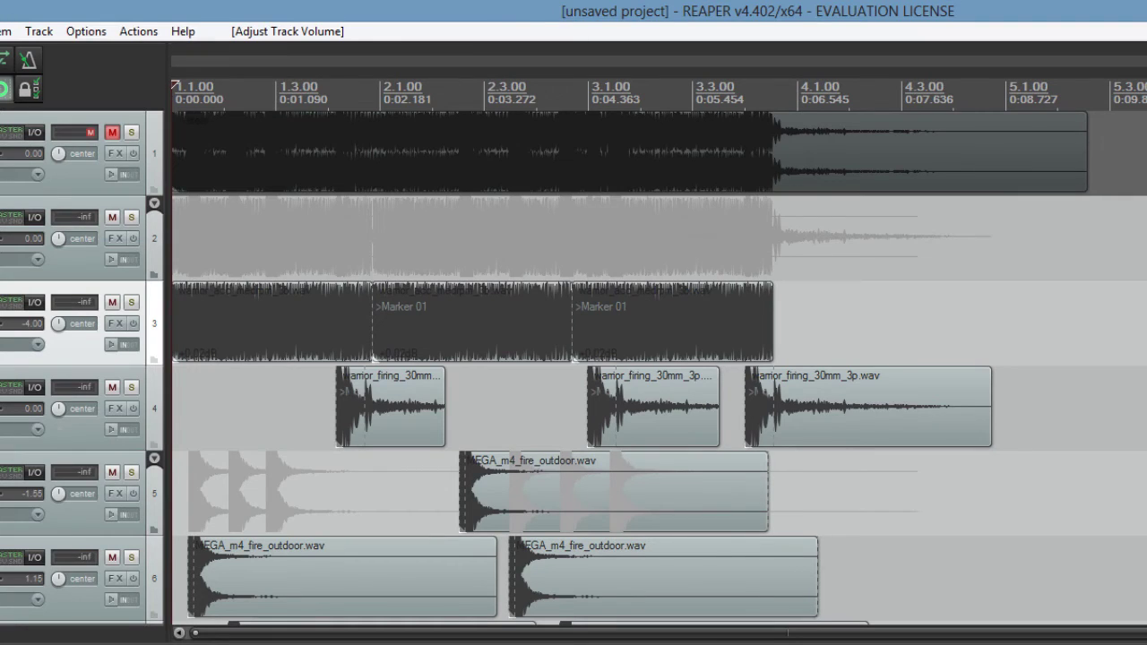
{"action": "key", "text": "alt+Tab"}
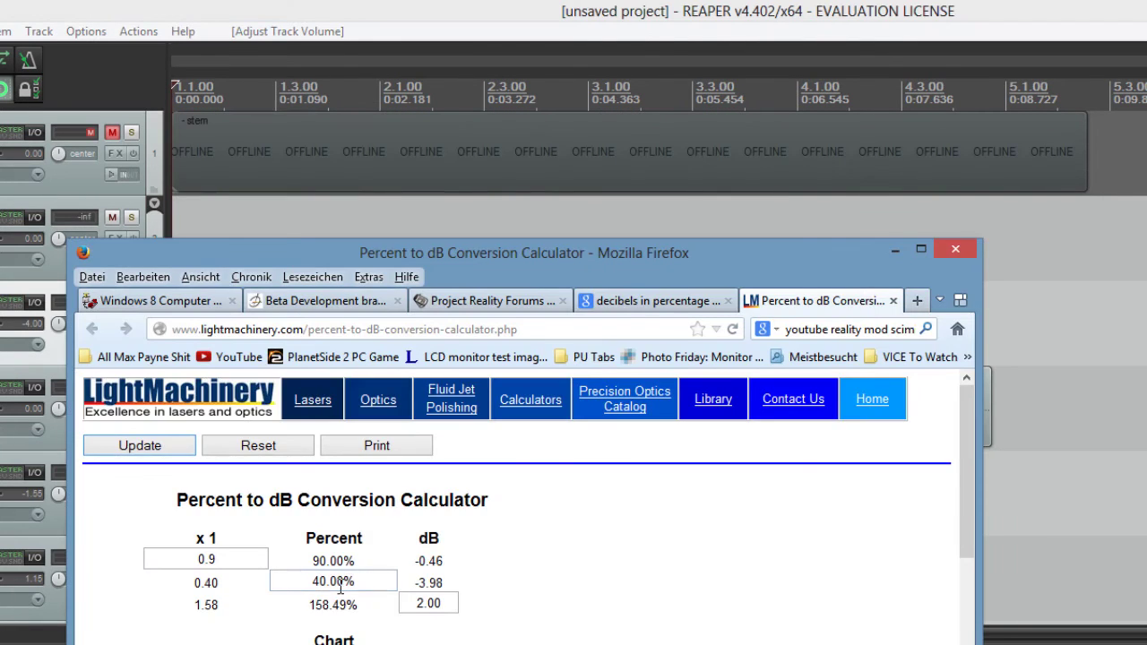
{"action": "left_click", "coordinate": [350, 585]}
{"action": "type", "text": "50"}
{"action": "left_click", "coordinate": [163, 445]}
Step: Go back to REAPER and set the volume of the M4 folder on track 5 to -3 dB
{"action": "left_click", "coordinate": [377, 9]}
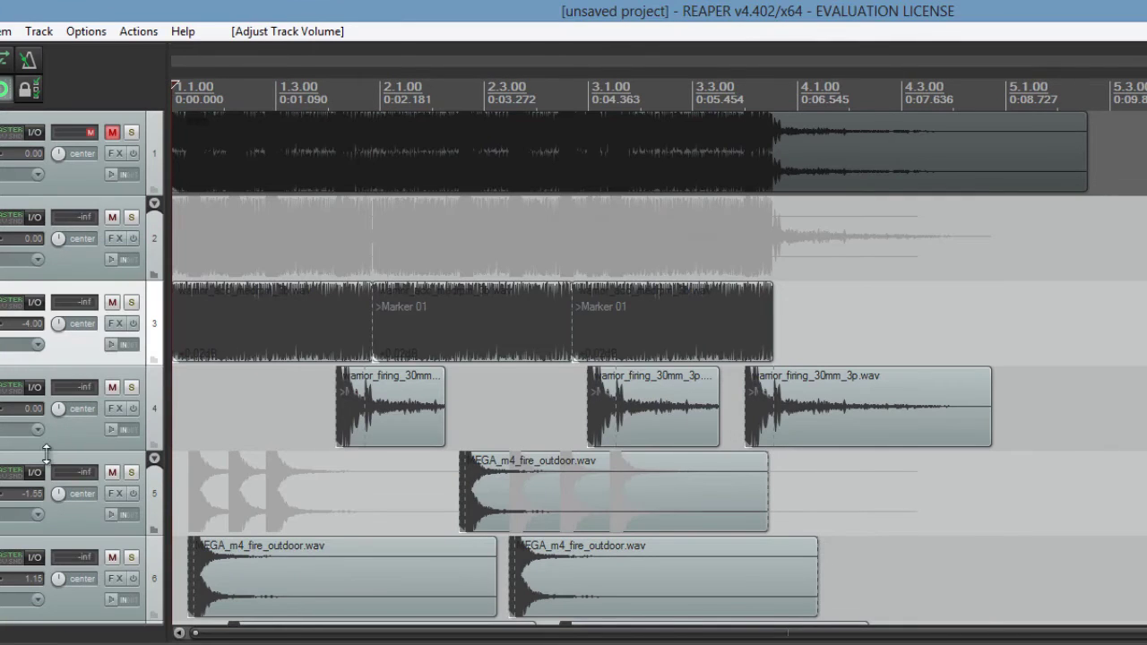
{"action": "left_click", "coordinate": [34, 473]}
{"action": "key", "text": "Escape"}
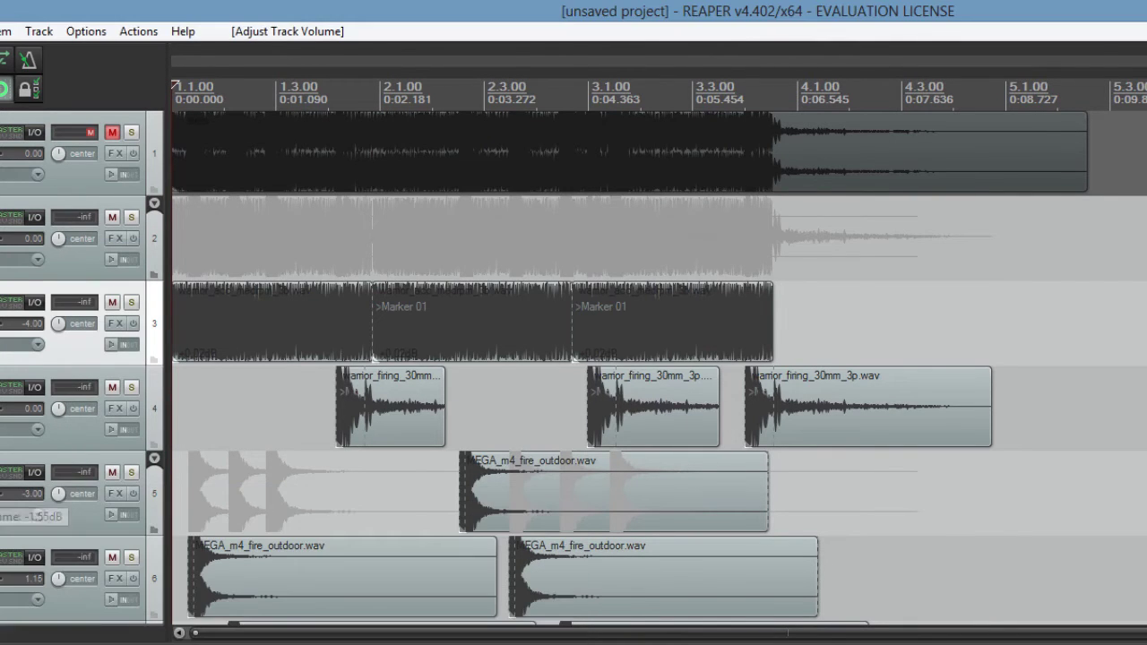
Step: Bring up the Firefox percent-to-dB calculator again and convert 80 percent to decibels
{"action": "key", "text": "alt+Tab"}
{"action": "key", "text": "alt+Tab"}
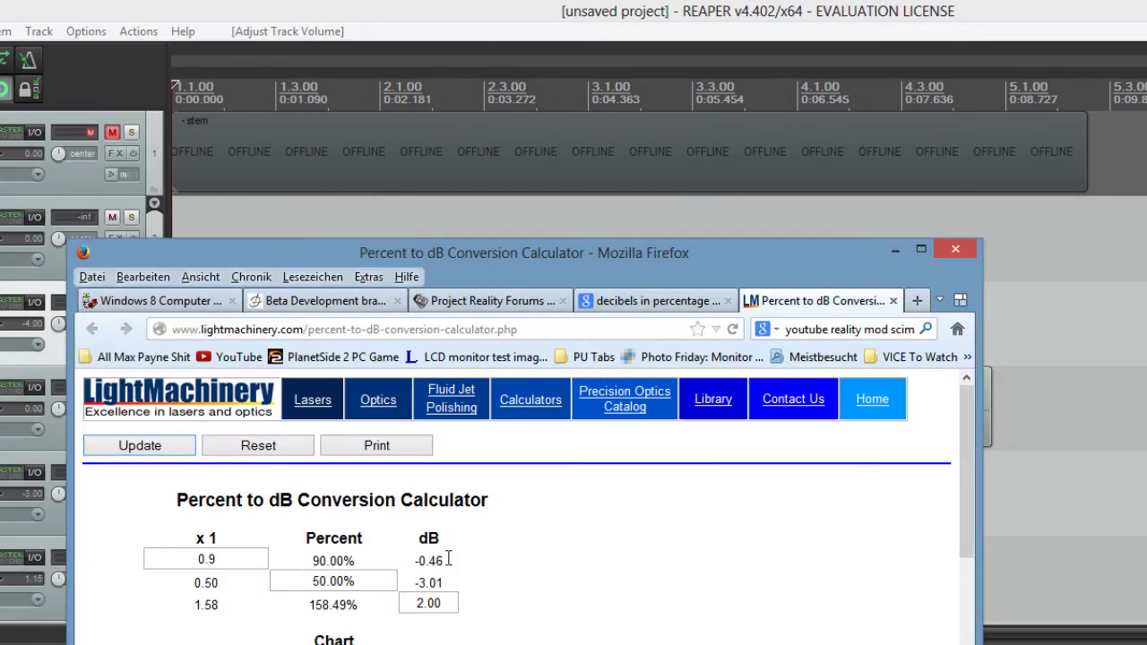
{"action": "left_click_drag", "start_coordinate": [358, 576], "coordinate": [240, 582]}
{"action": "type", "text": "80"}
{"action": "left_click", "coordinate": [152, 448]}
Step: Return to REAPER and set the volume of the 30 mm cannon track 4 to -0.97 dB
{"action": "left_click", "coordinate": [946, 246]}
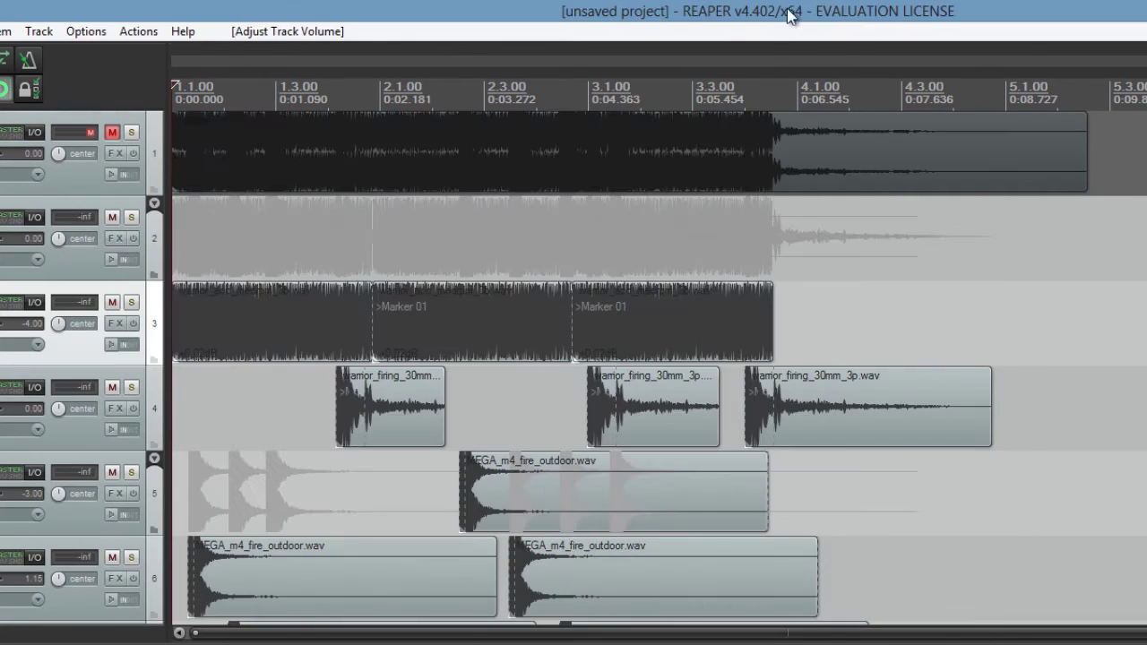
{"action": "left_click", "coordinate": [90, 448]}
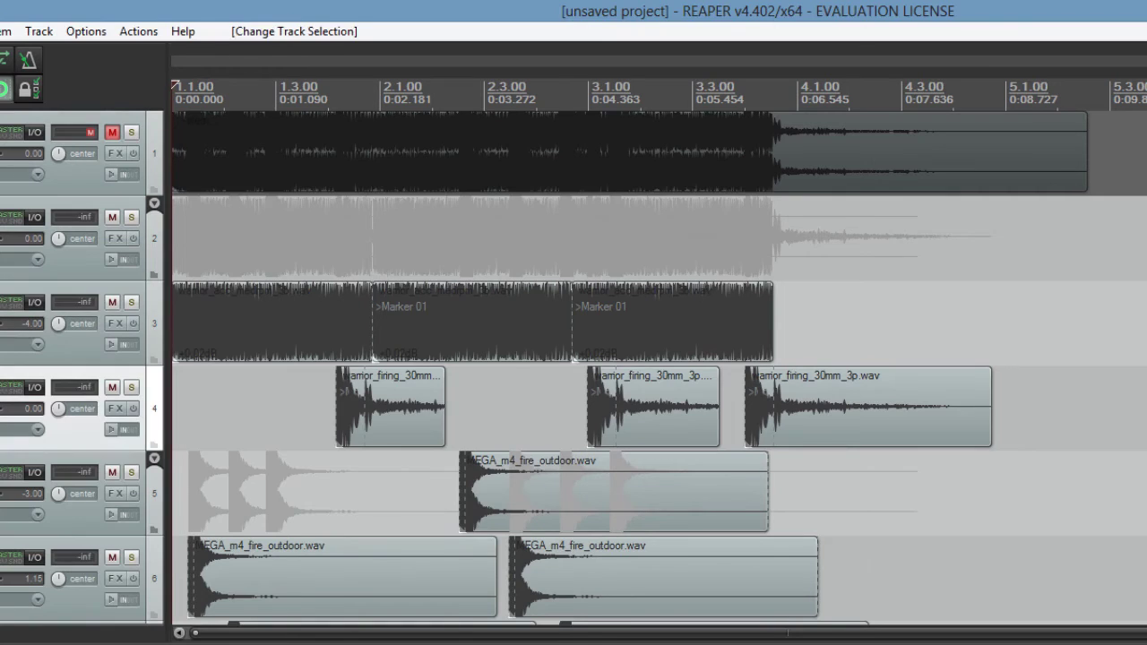
{"action": "left_click", "coordinate": [34, 387]}
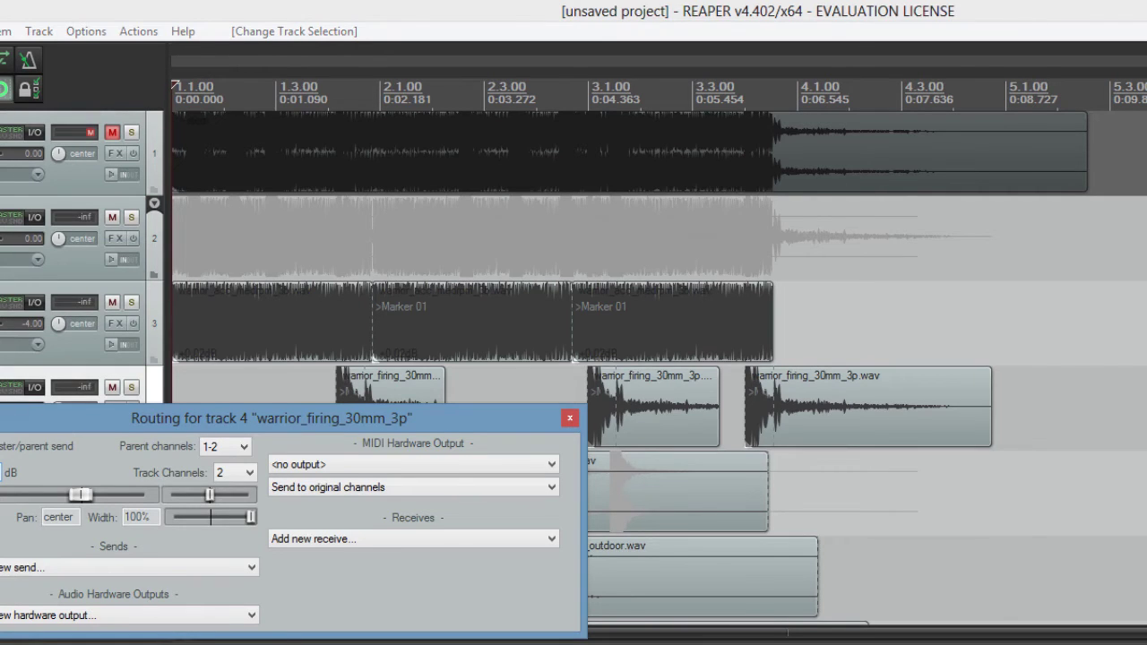
{"action": "key", "text": "Return"}
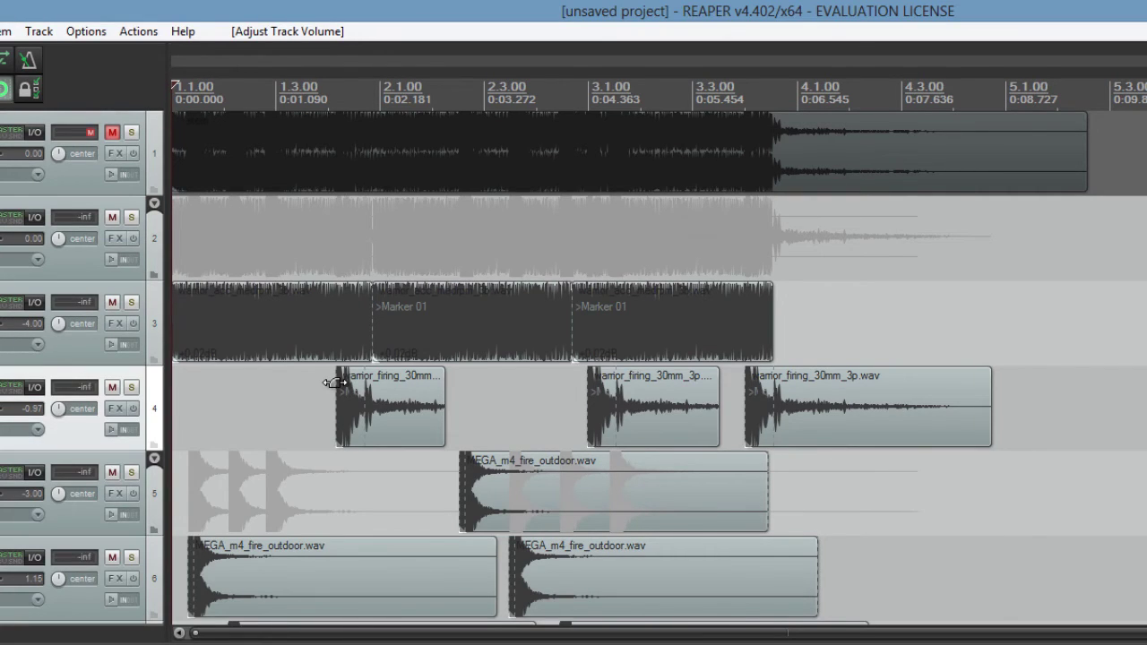
Step: Play the adjusted mix to check its levels and render the mix folder on track 2 to a stereo stem track, muting the originals
{"action": "key", "text": "space"}
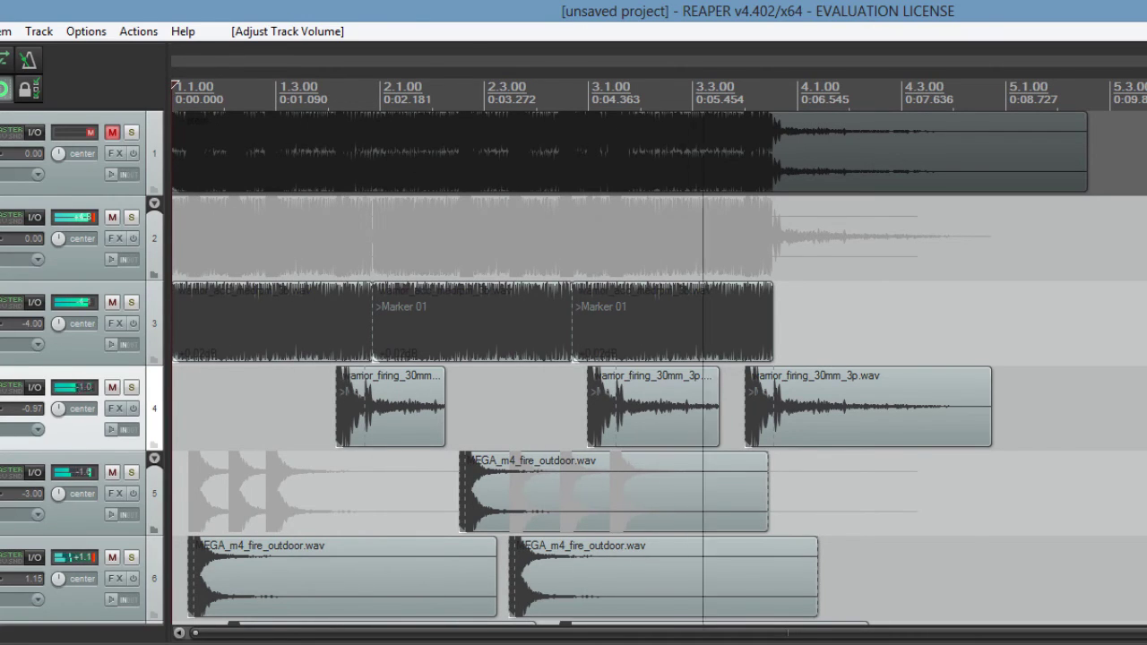
{"action": "key", "text": "space"}
{"action": "right_click", "coordinate": [69, 266]}
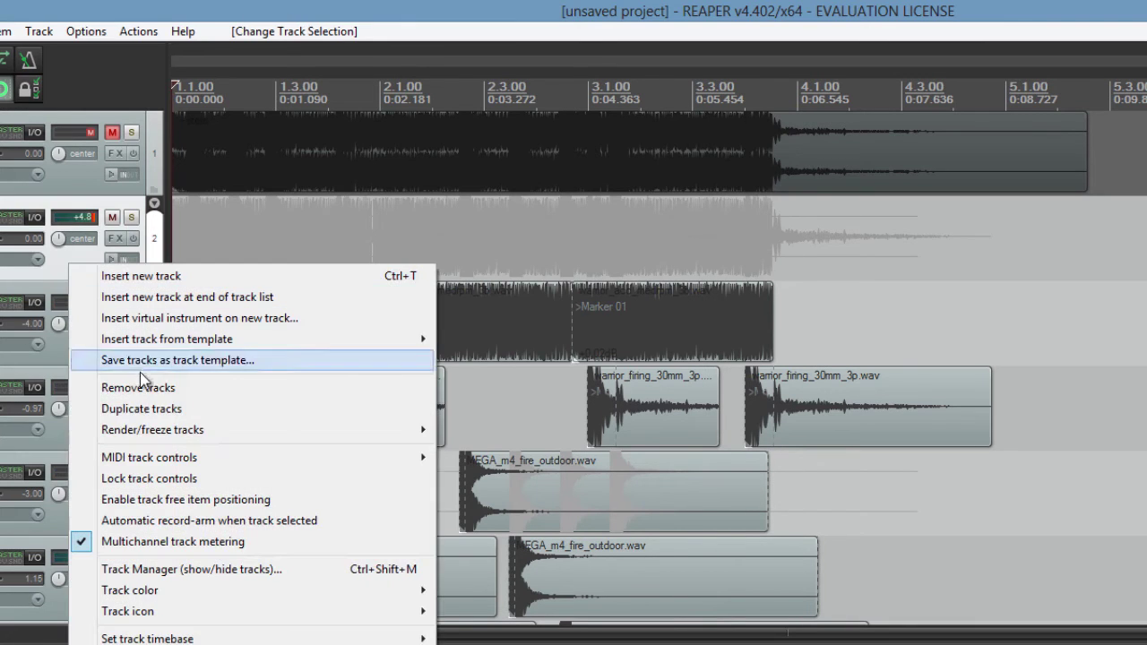
{"action": "mouse_move", "coordinate": [413, 429]}
{"action": "left_click", "coordinate": [594, 451]}
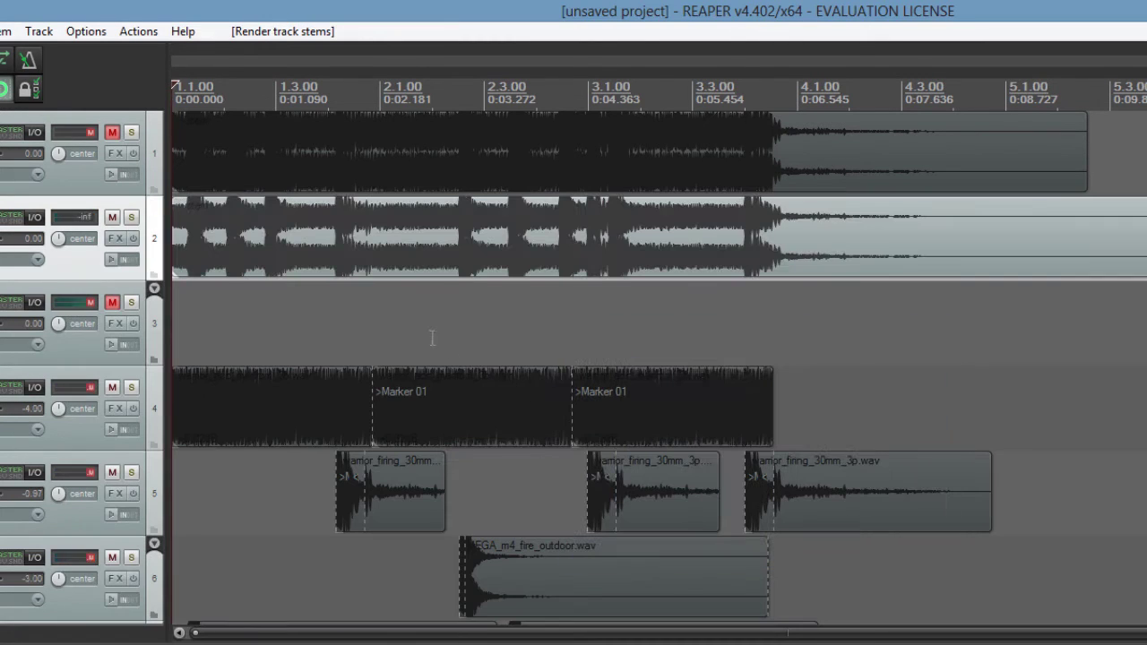
Step: Play the newly rendered stem on track 2 from the project start and solo the track 1 stem to compare them
{"action": "key", "text": "space"}
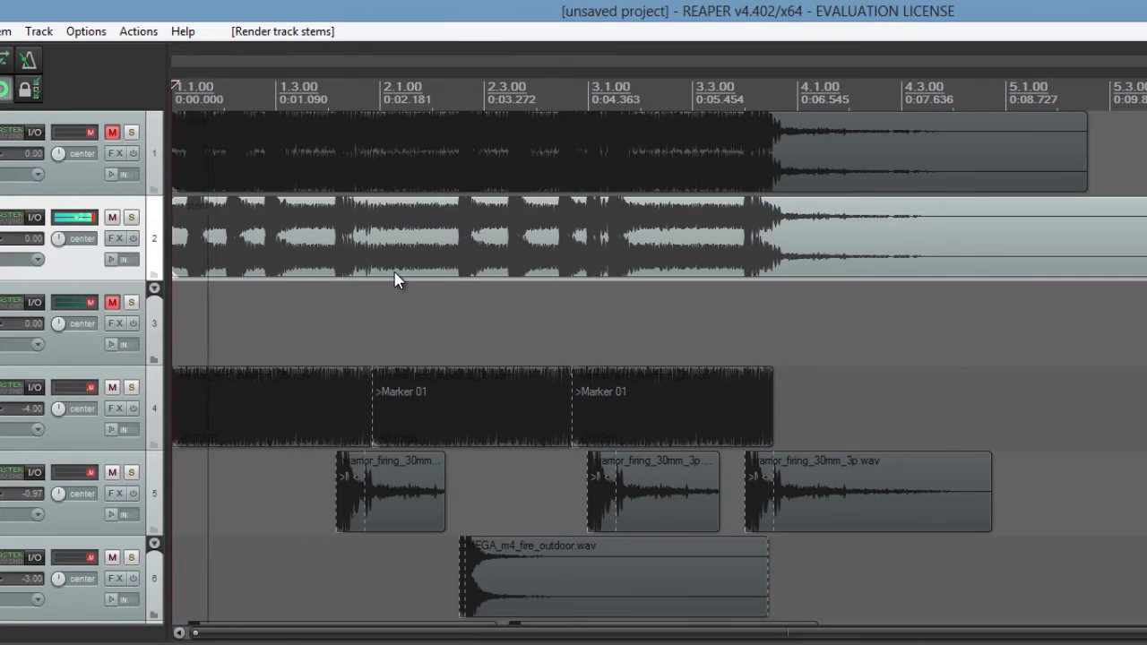
{"action": "key", "text": "space"}
{"action": "key", "text": "space"}
{"action": "left_click", "coordinate": [132, 135]}
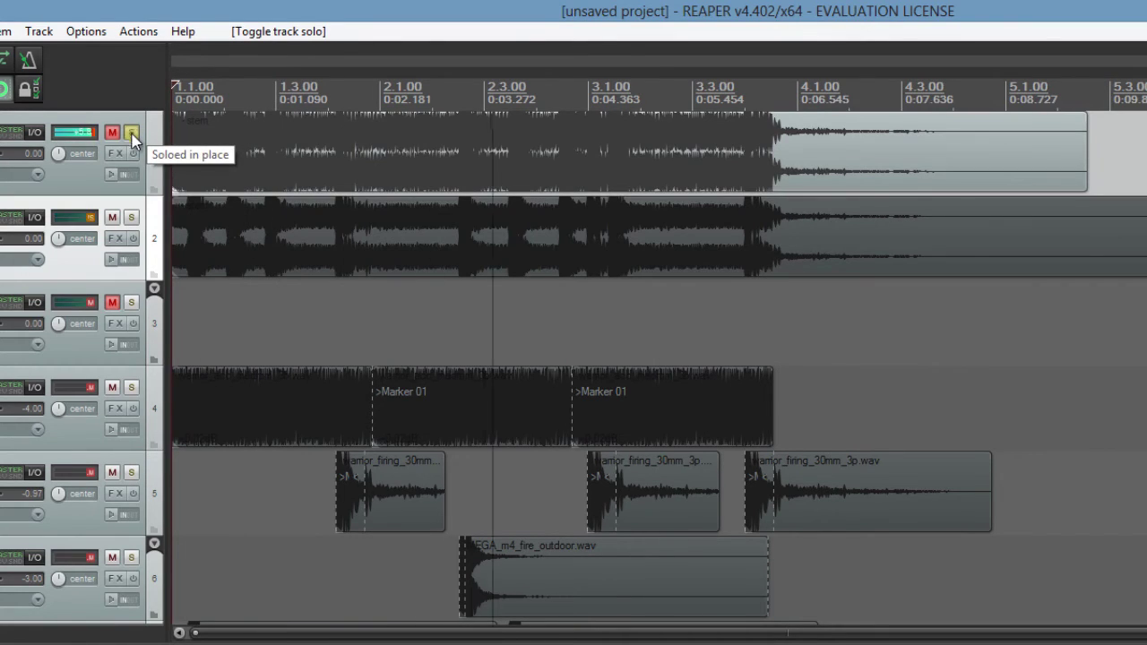
Step: Loop a section from about 1.5 to 2.4 s, extend its start to about 0.6 s, compare both stems using track 1's solo, and clear the selection
{"action": "left_click_drag", "start_coordinate": [311, 327], "coordinate": [400, 318]}
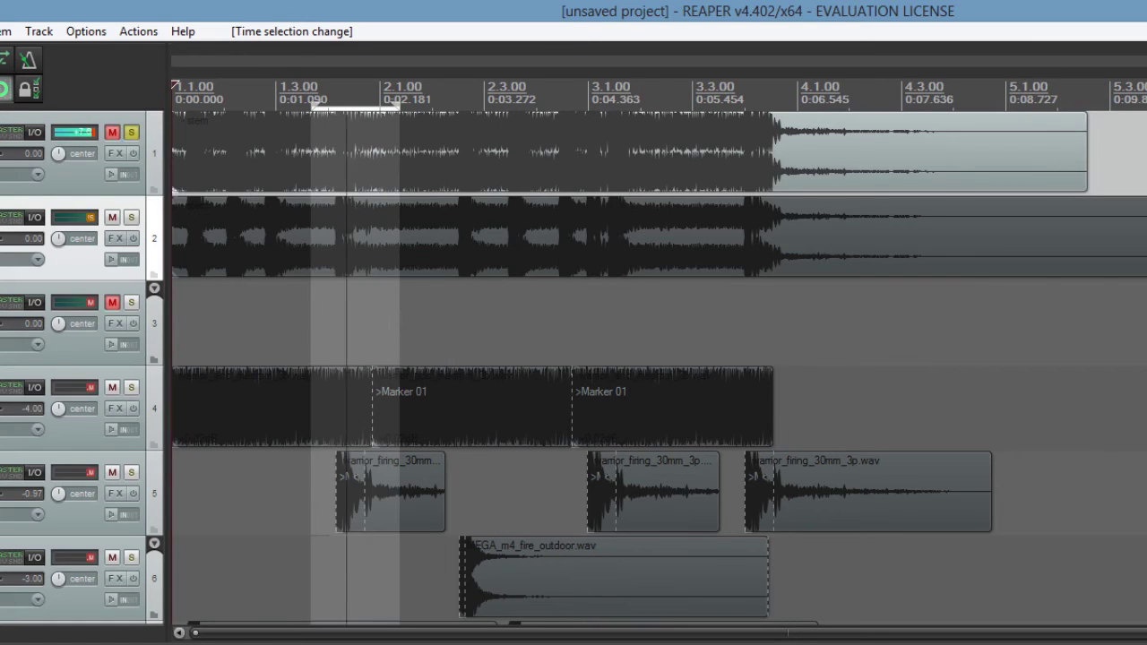
{"action": "left_click", "coordinate": [132, 133]}
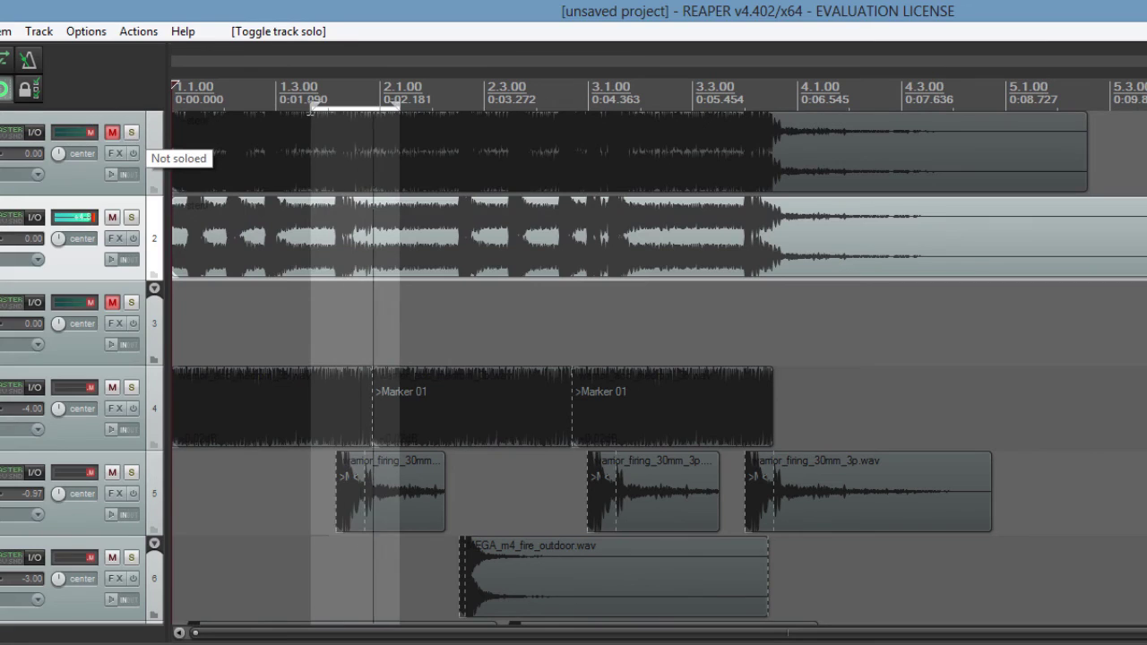
{"action": "left_click_drag", "start_coordinate": [311, 94], "coordinate": [225, 96]}
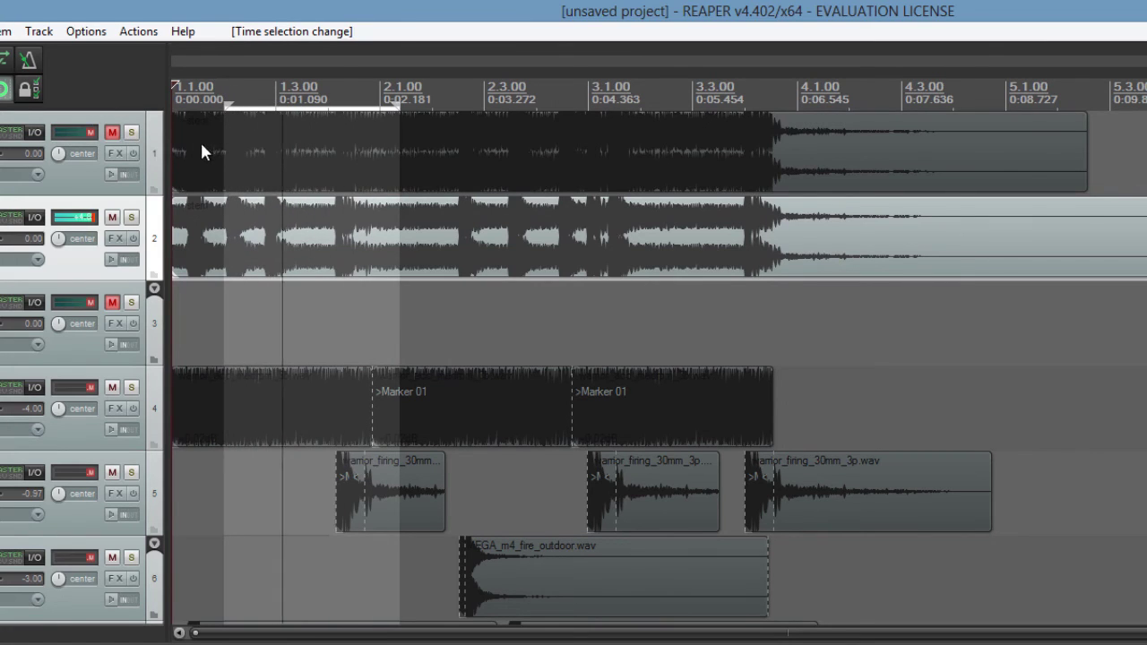
{"action": "left_click", "coordinate": [130, 133]}
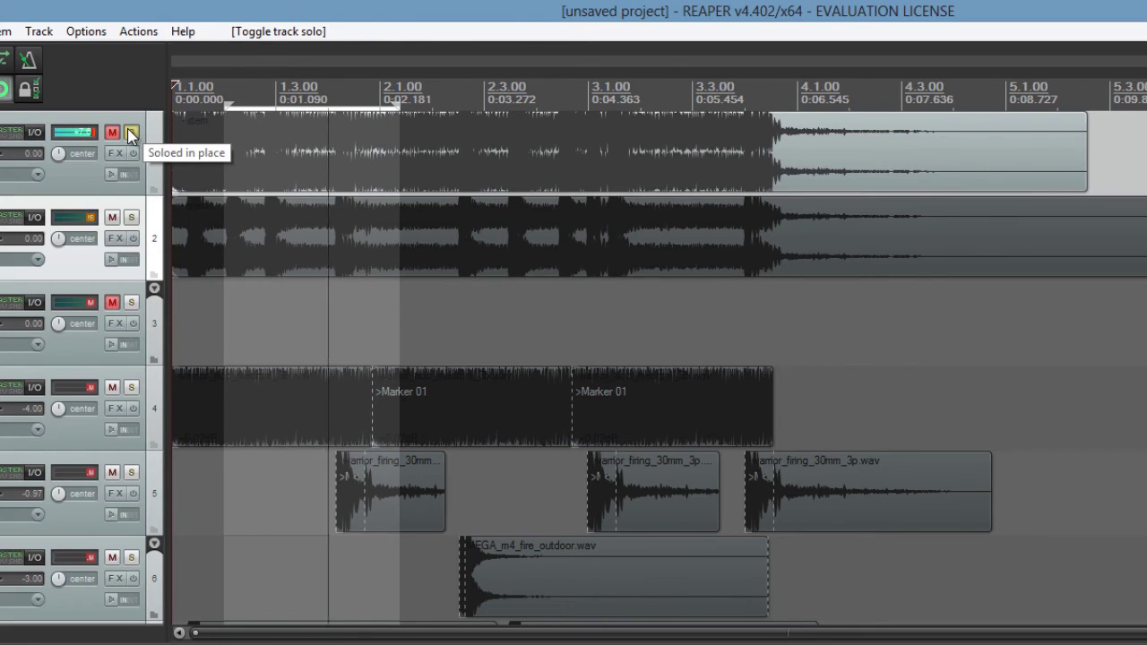
{"action": "left_click", "coordinate": [130, 133]}
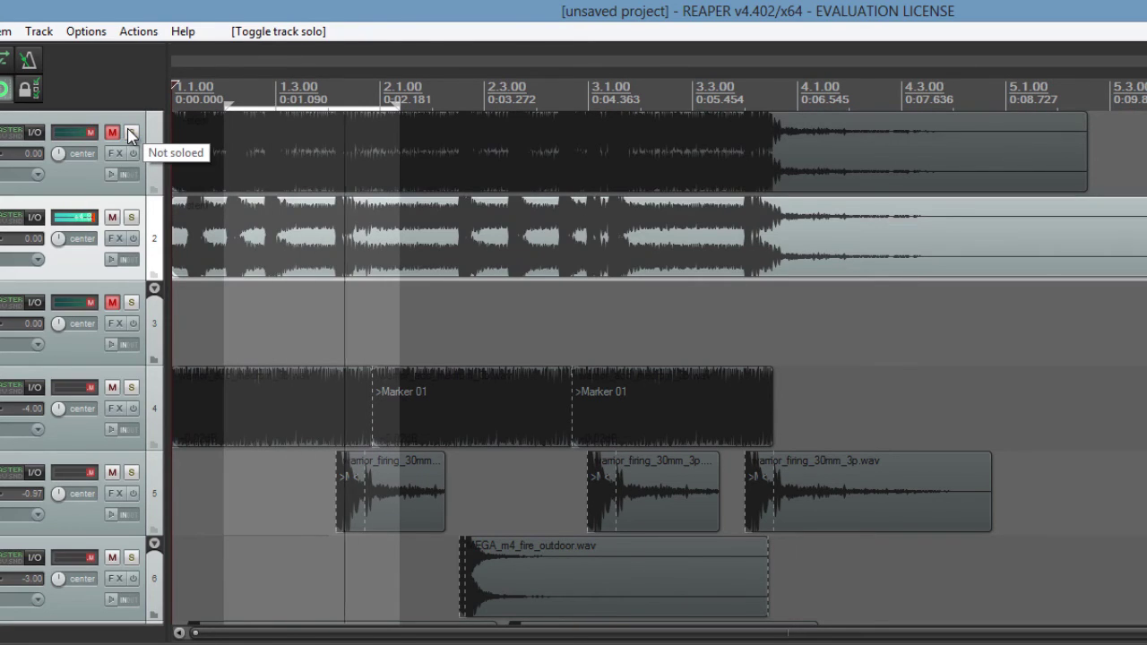
{"action": "left_click", "coordinate": [91, 185]}
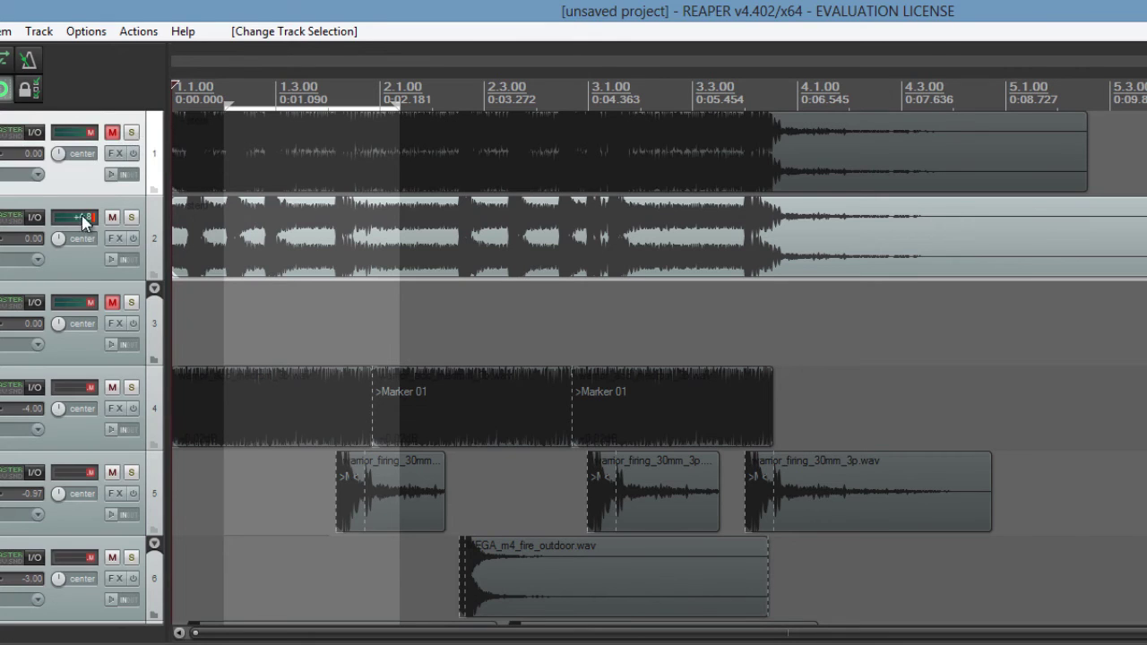
{"action": "left_click", "coordinate": [79, 259]}
{"action": "key", "text": "Escape"}
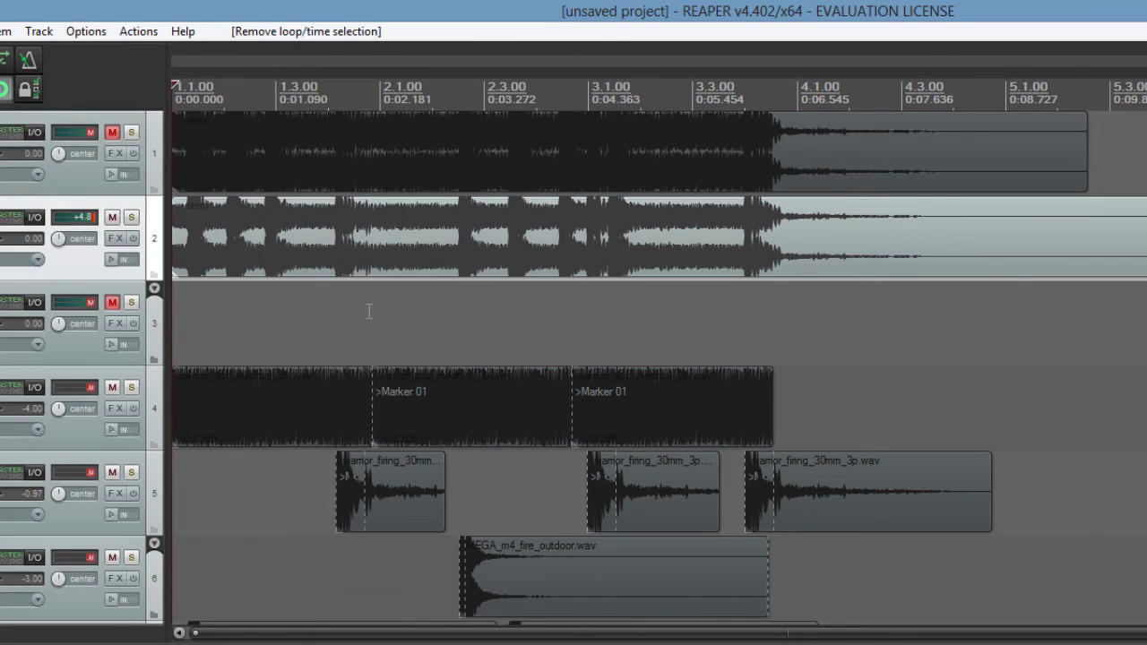
Step: Select the new stem clip on track 2 and examine its waveform against the engine, cannon and M4 source clips below
{"action": "scroll", "coordinate": [368, 313], "scroll_direction": "down", "scroll_amount": 5}
{"action": "key", "text": "Page_Up"}
{"action": "key", "text": "Page_Up"}
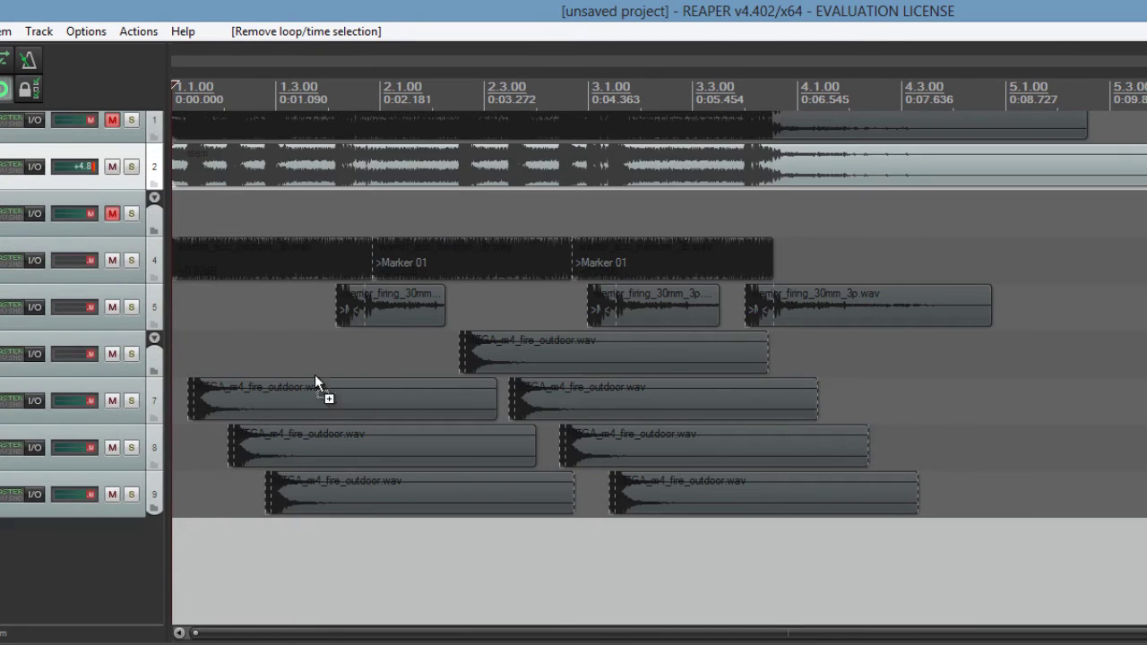
{"action": "scroll", "coordinate": [659, 367], "scroll_direction": "up", "scroll_amount": 2}
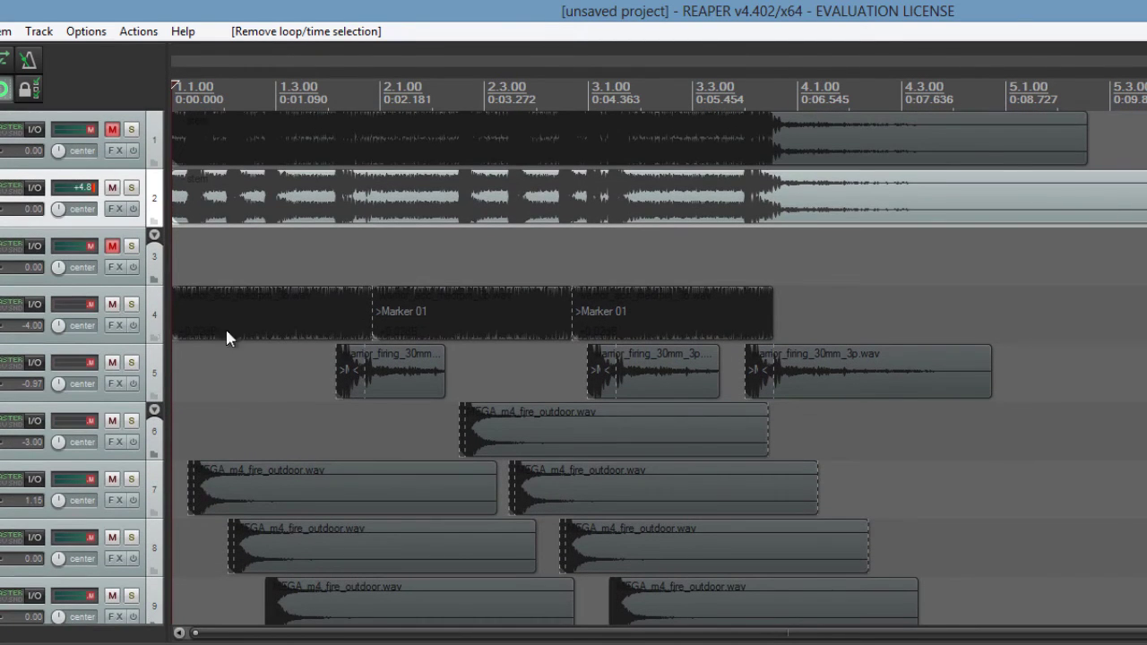
{"action": "scroll", "coordinate": [299, 305], "scroll_direction": "up", "scroll_amount": 2}
{"action": "left_click", "coordinate": [315, 211]}
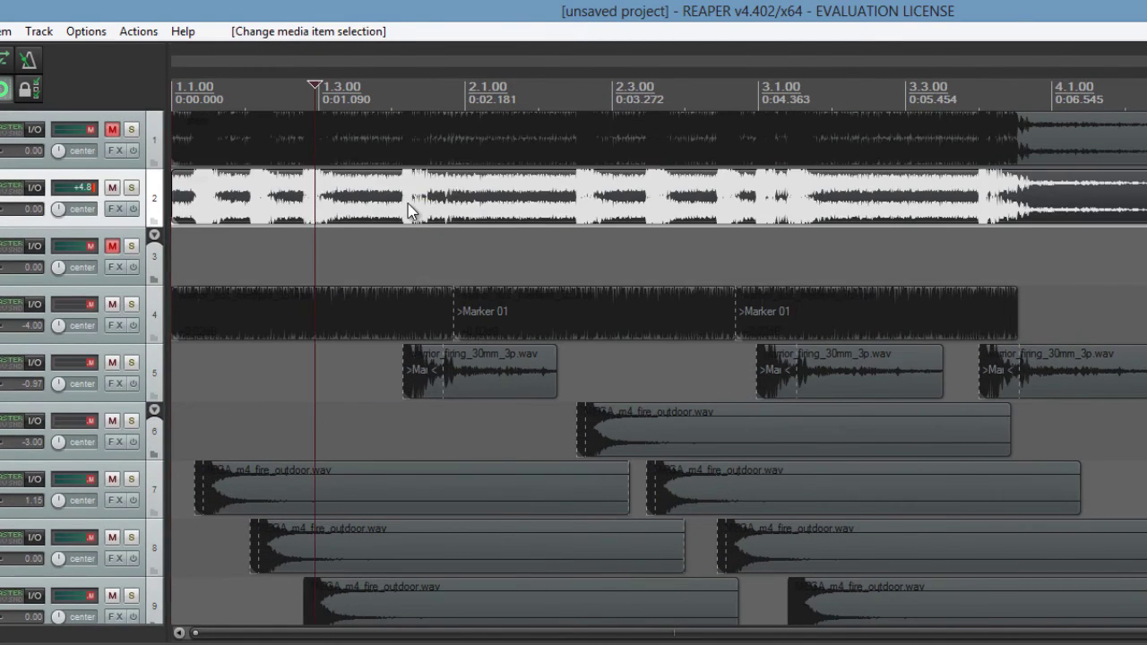
{"action": "key", "text": "Page_Up"}
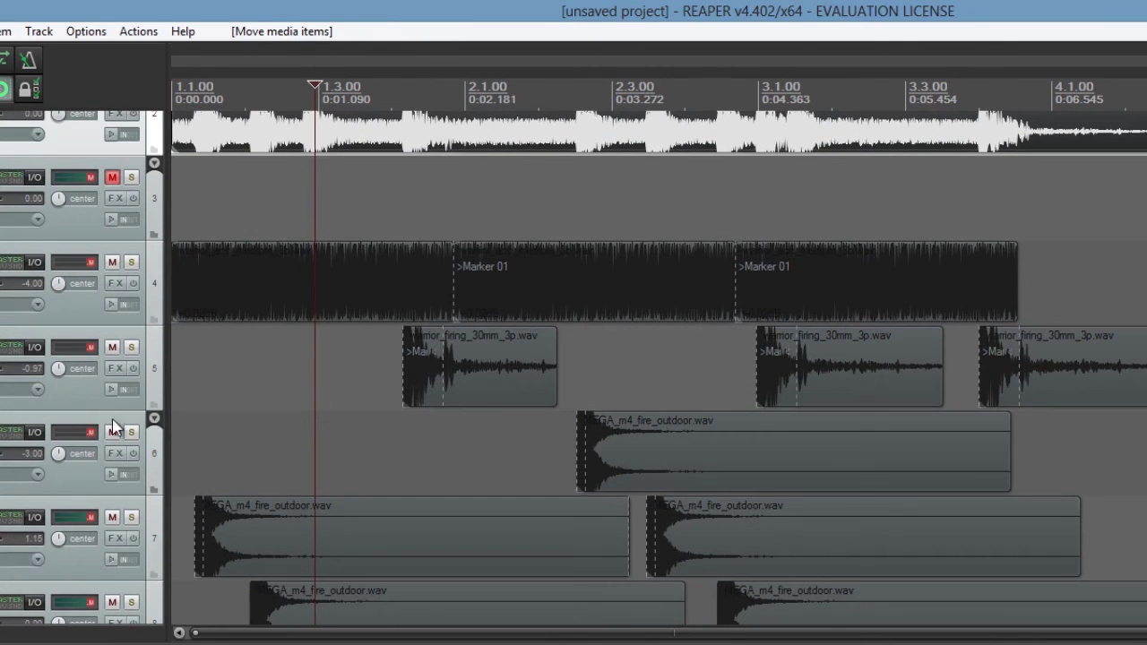
Step: Solo the M4 folder on track 6, play from the project start, and unmute the mix folder on track 3
{"action": "left_click", "coordinate": [128, 432]}
{"action": "key", "text": "Home"}
{"action": "key", "text": "space"}
{"action": "key", "text": "space"}
{"action": "left_click", "coordinate": [112, 178]}
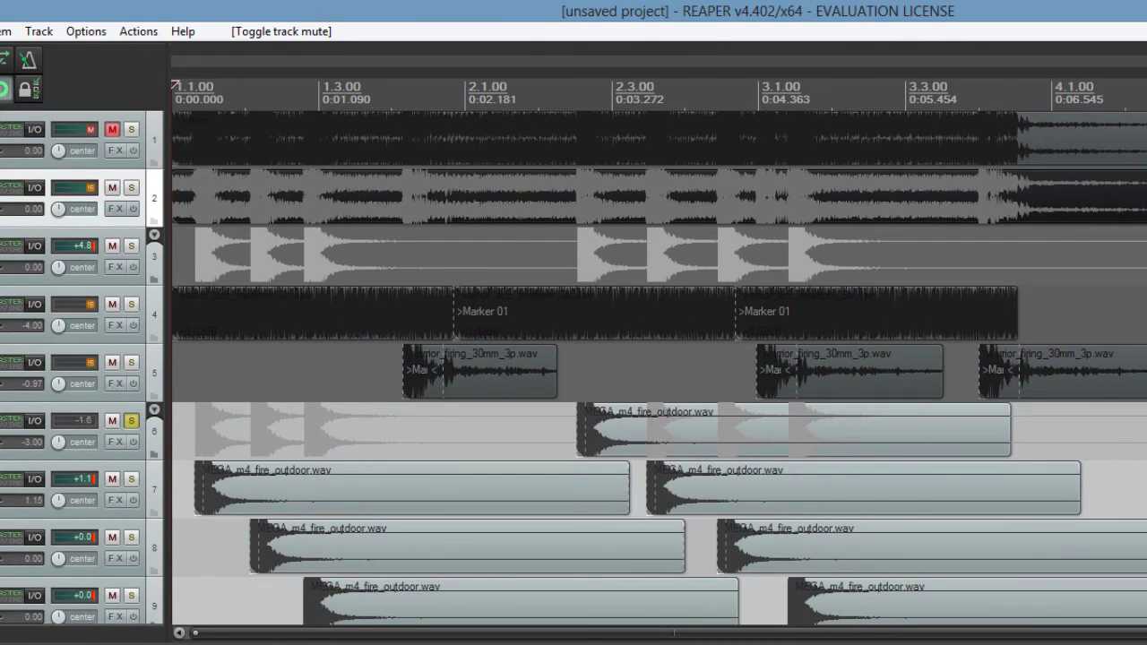
{"action": "key", "text": "alt+Tab"}
{"action": "left_click_drag", "start_coordinate": [811, 285], "coordinate": [578, 181]}
{"action": "key", "text": "alt+Tab"}
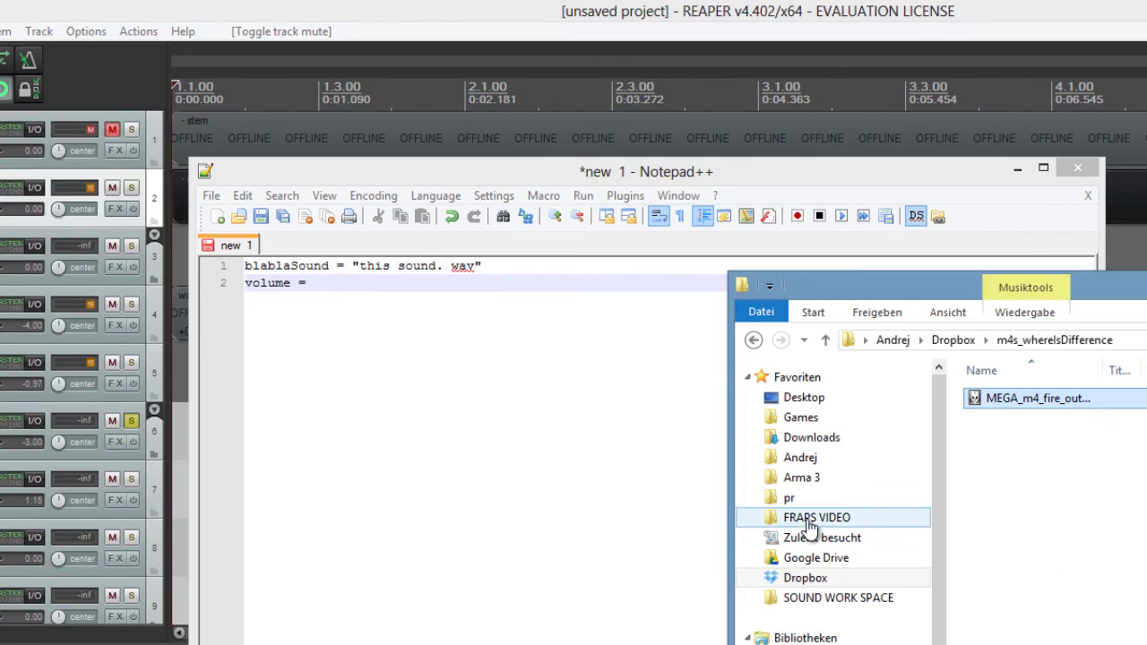
{"action": "left_click", "coordinate": [807, 578]}
{"action": "left_click", "coordinate": [838, 597]}
{"action": "double_click", "coordinate": [1067, 404]}
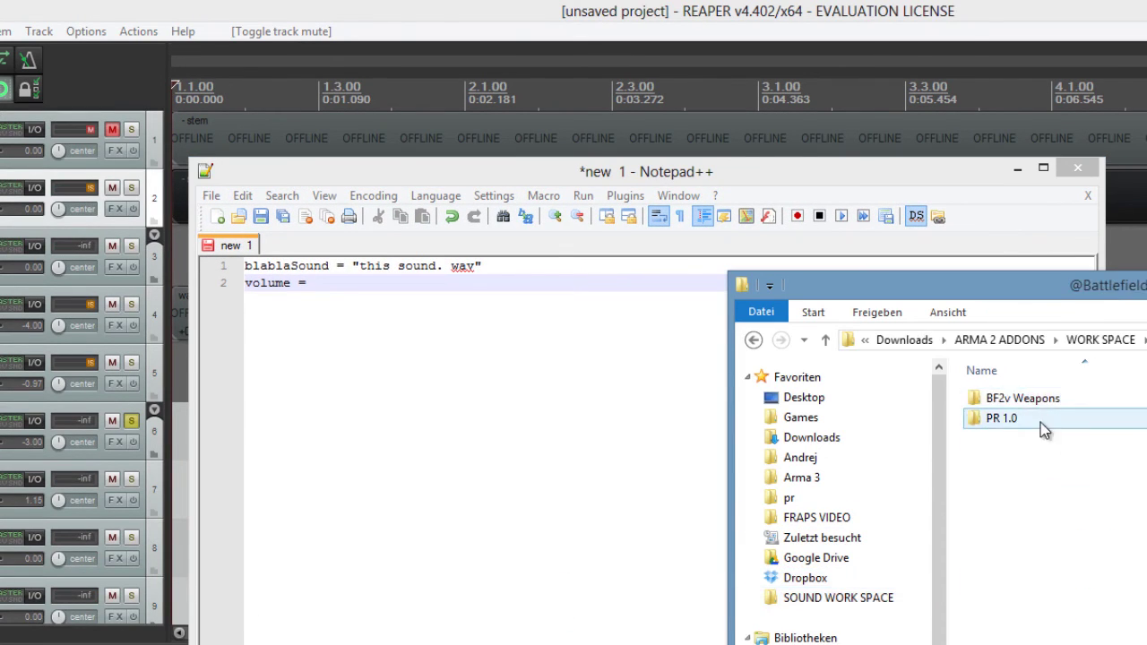
{"action": "double_click", "coordinate": [1040, 419]}
{"action": "double_click", "coordinate": [1076, 417]}
{"action": "key", "text": "BackSpace"}
{"action": "key", "text": "BackSpace"}
Step: Open the Sounds folder of the USRGL_M203 weapon under BF2v Weapons and Handheld
{"action": "double_click", "coordinate": [1012, 398]}
{"action": "double_click", "coordinate": [1044, 440]}
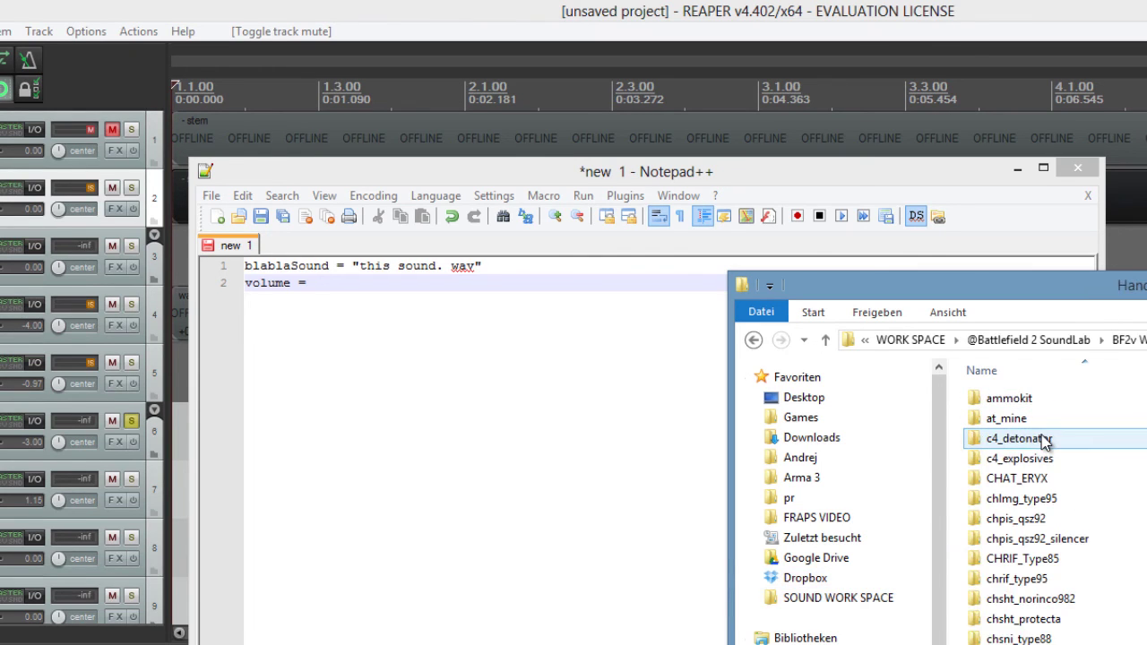
{"action": "type", "text": "usr"}
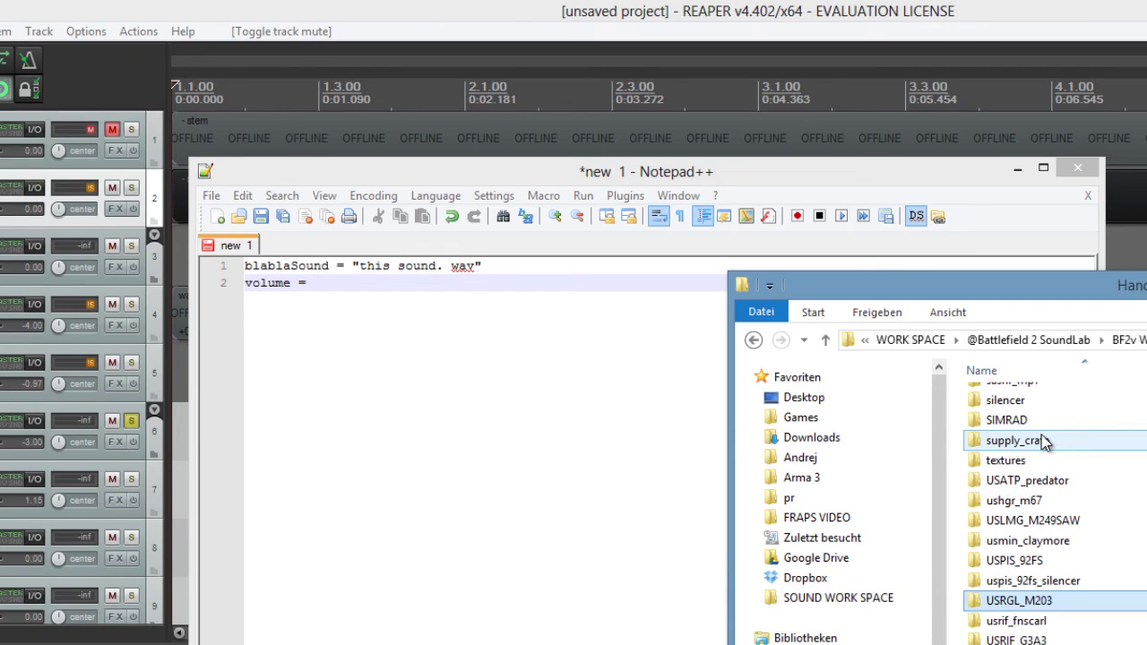
{"action": "double_click", "coordinate": [1063, 602]}
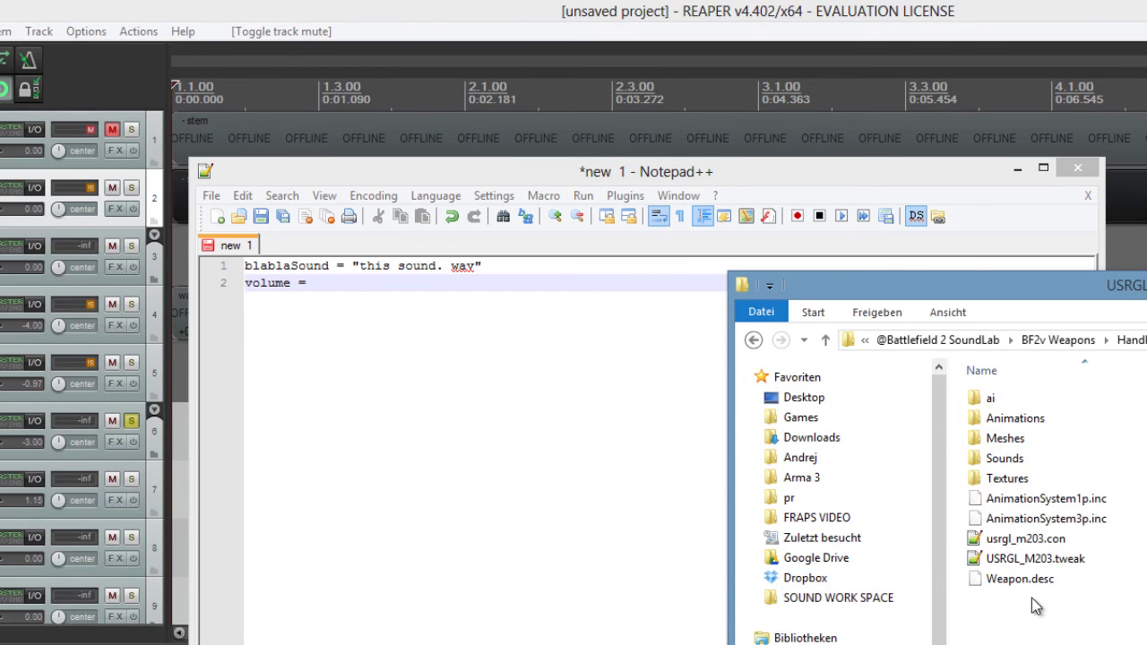
{"action": "double_click", "coordinate": [1033, 461]}
{"action": "left_click_drag", "start_coordinate": [1126, 299], "coordinate": [1057, 335]}
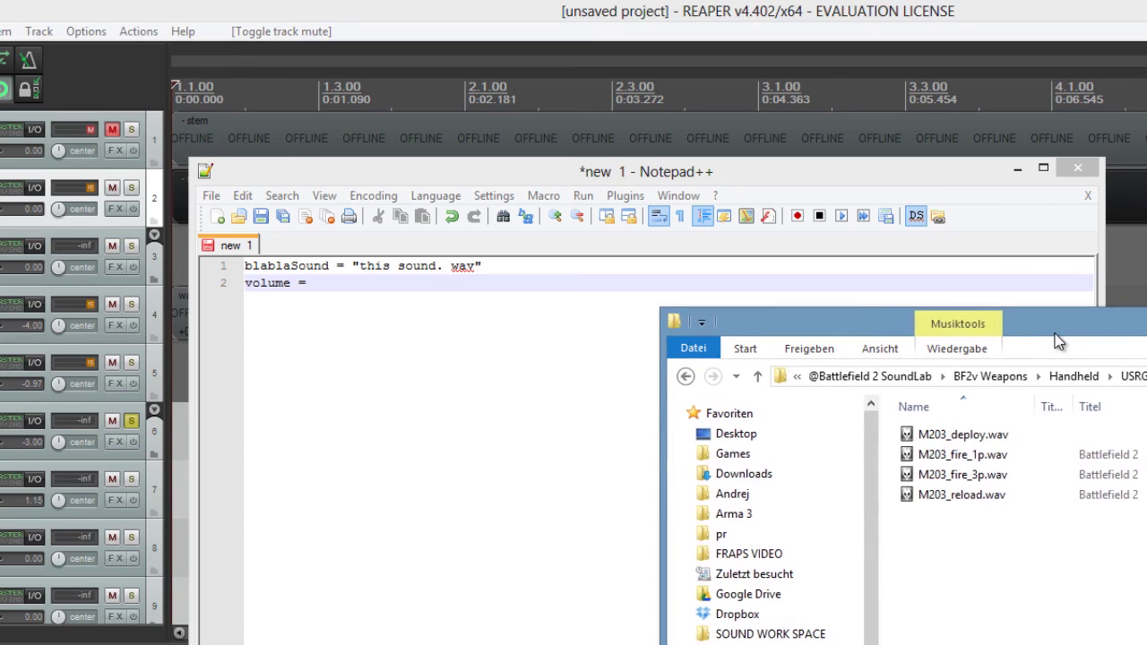
Step: Play M203_fire_1p.wav in foobar2000, replay it, and close the player
{"action": "double_click", "coordinate": [1045, 460]}
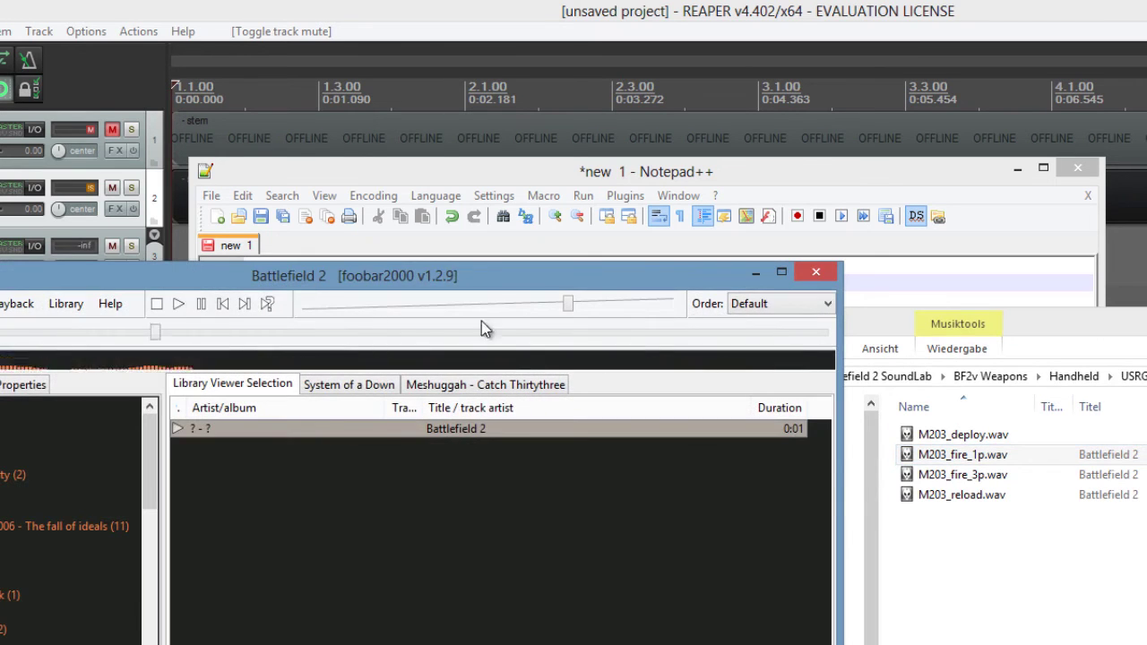
{"action": "left_click", "coordinate": [182, 302]}
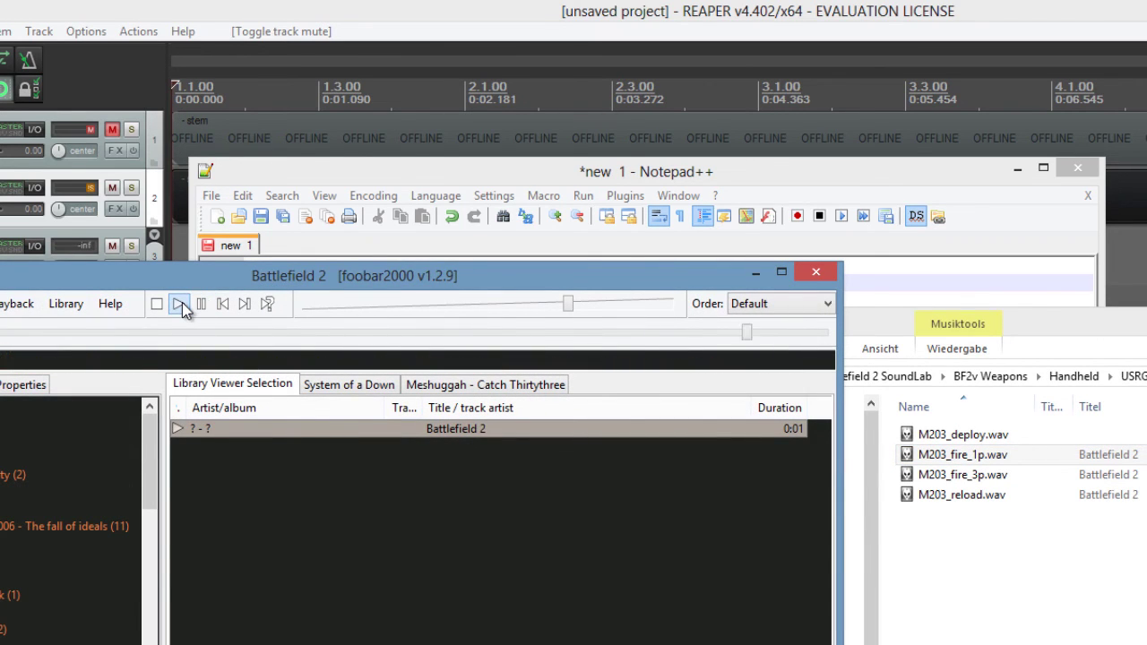
{"action": "left_click", "coordinate": [182, 302]}
{"action": "left_click", "coordinate": [816, 272]}
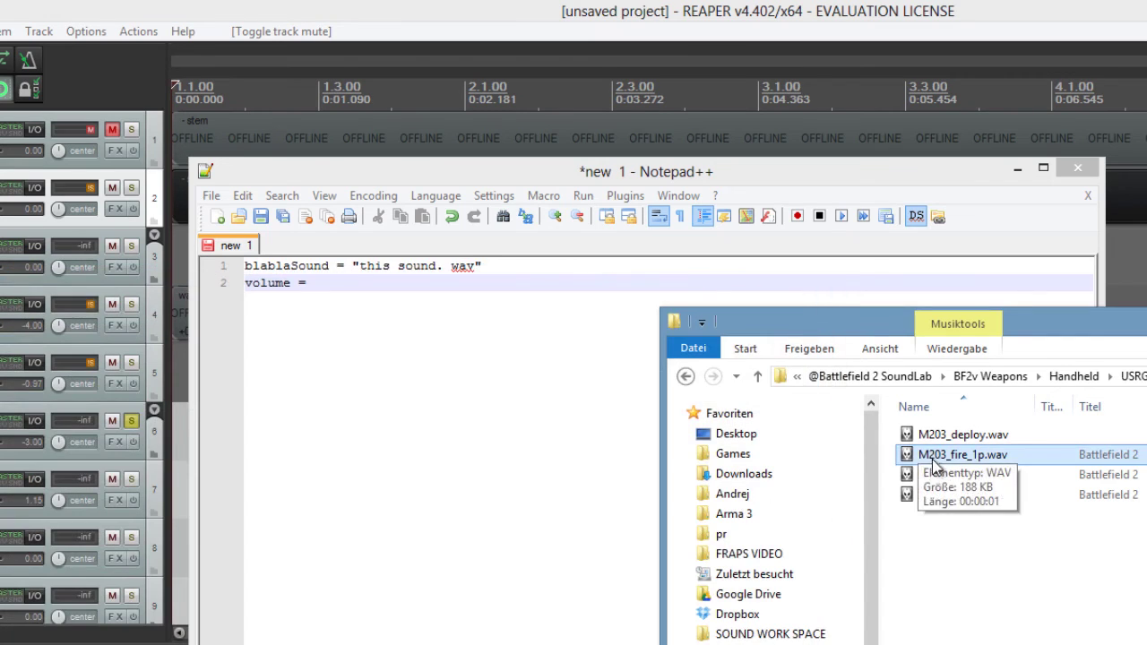
Step: Play M203_fire_3p.wav in foobar2000, replay it, and close both the player and the folder window
{"action": "left_click", "coordinate": [932, 475]}
{"action": "double_click", "coordinate": [932, 475]}
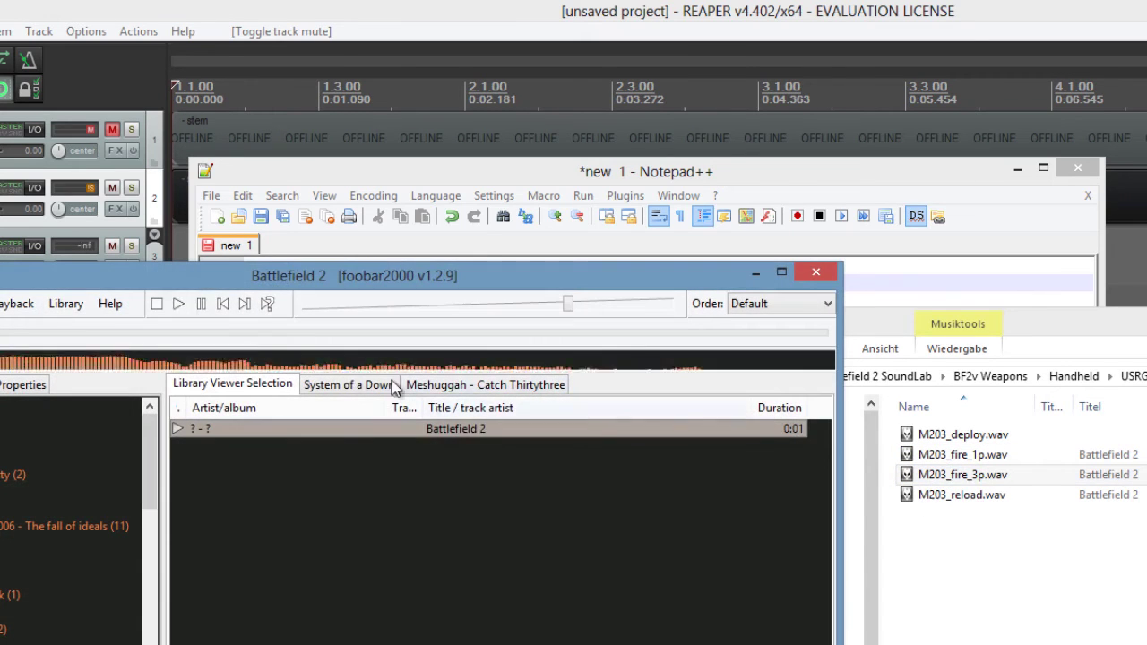
{"action": "left_click", "coordinate": [179, 302]}
{"action": "left_click", "coordinate": [815, 271]}
{"action": "double_click", "coordinate": [676, 324]}
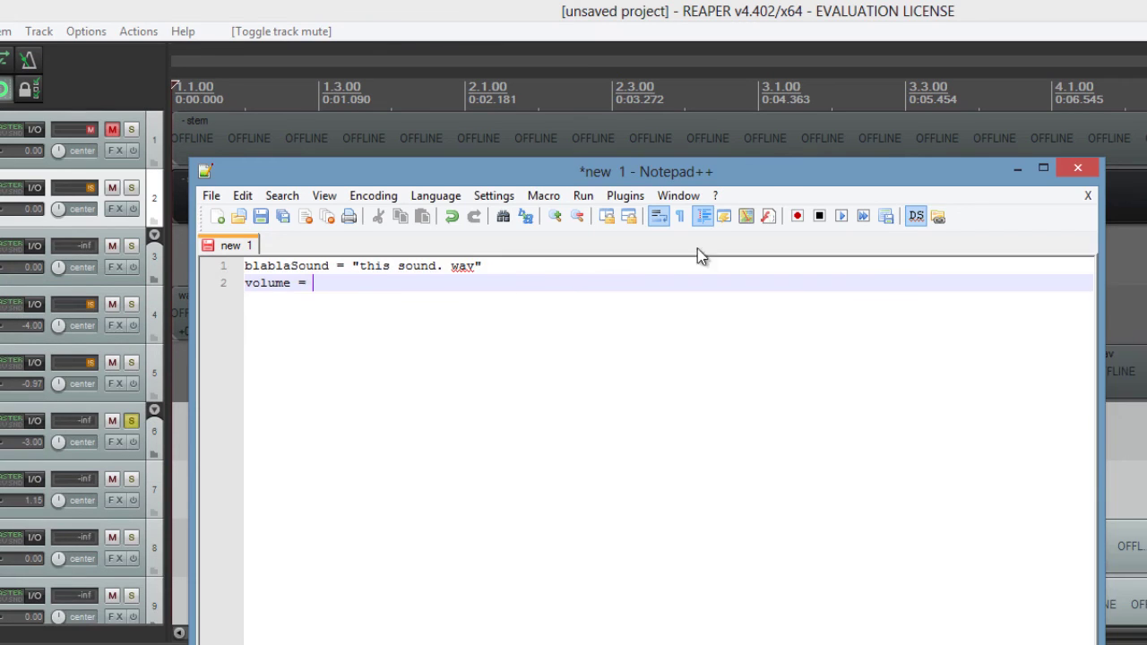
Step: Close Notepad++ and discard the unsaved "new 1" note
{"action": "left_click_drag", "start_coordinate": [702, 179], "coordinate": [1053, 76]}
{"action": "key", "text": "alt+F4"}
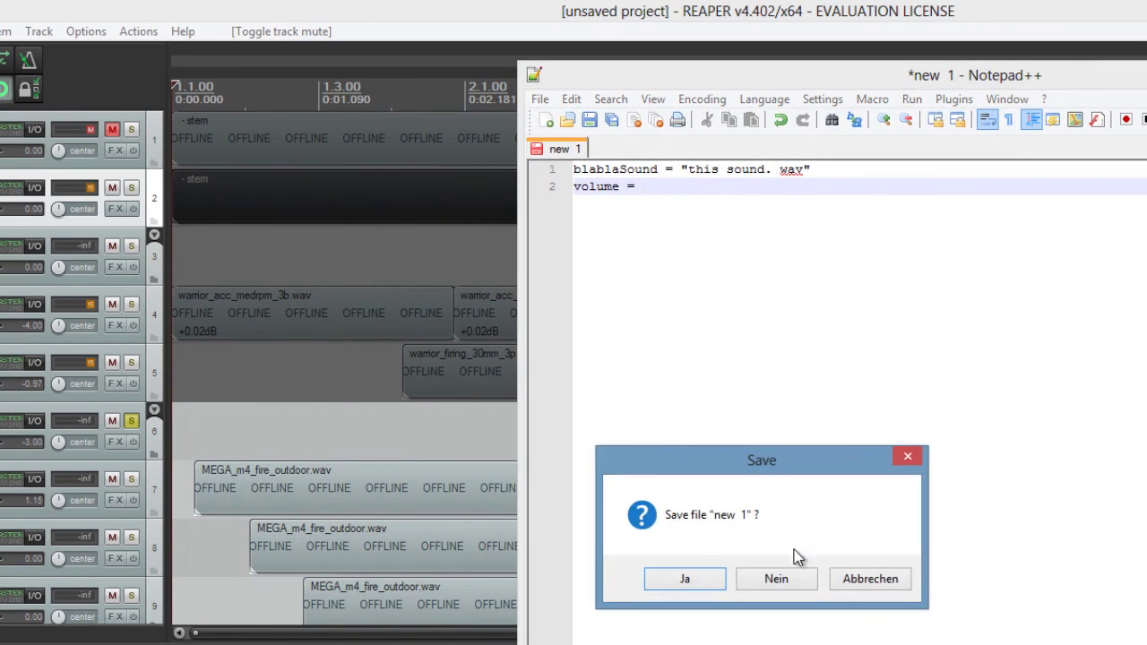
{"action": "left_click", "coordinate": [774, 578]}
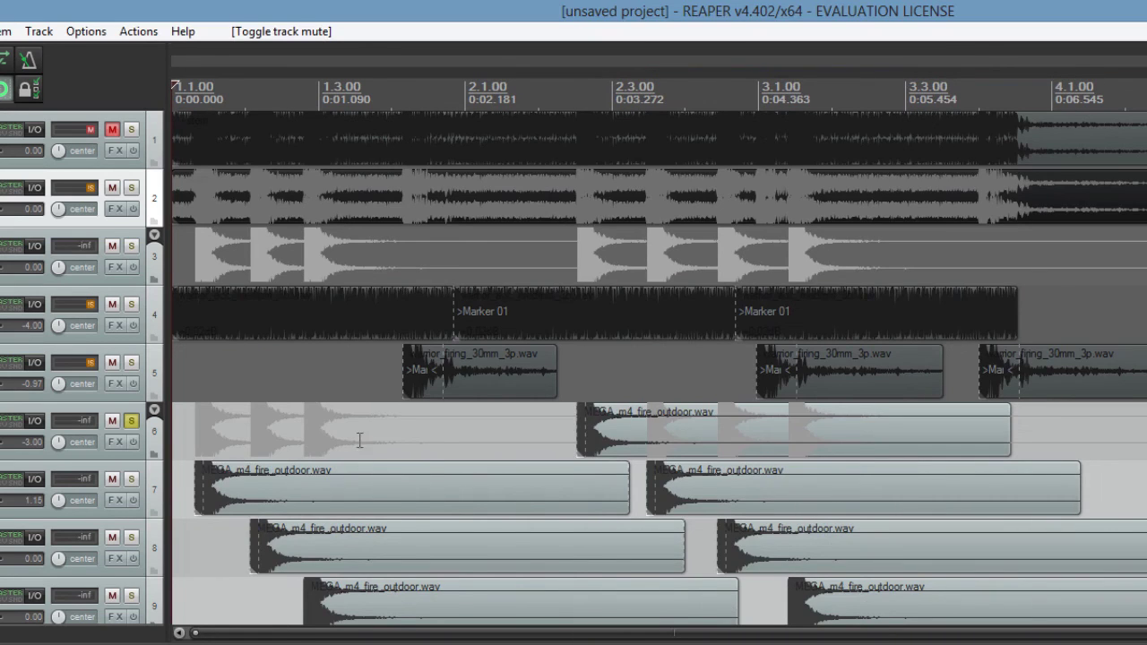
Step: Select the stem, engine, cannon and M4 clips across tracks 1 to 8 in REAPER
{"action": "key", "text": "alt+Tab"}
{"action": "left_click", "coordinate": [318, 60]}
{"action": "scroll", "coordinate": [321, 446], "scroll_direction": "down", "scroll_amount": 2}
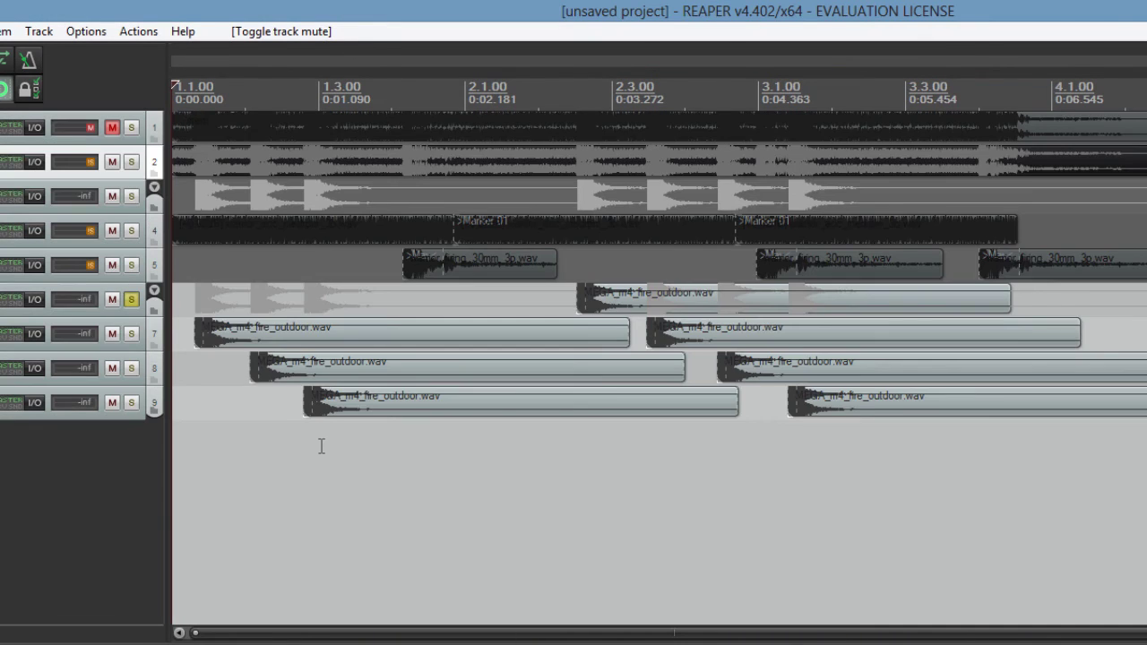
{"action": "scroll", "coordinate": [308, 470], "scroll_direction": "up", "scroll_amount": 2}
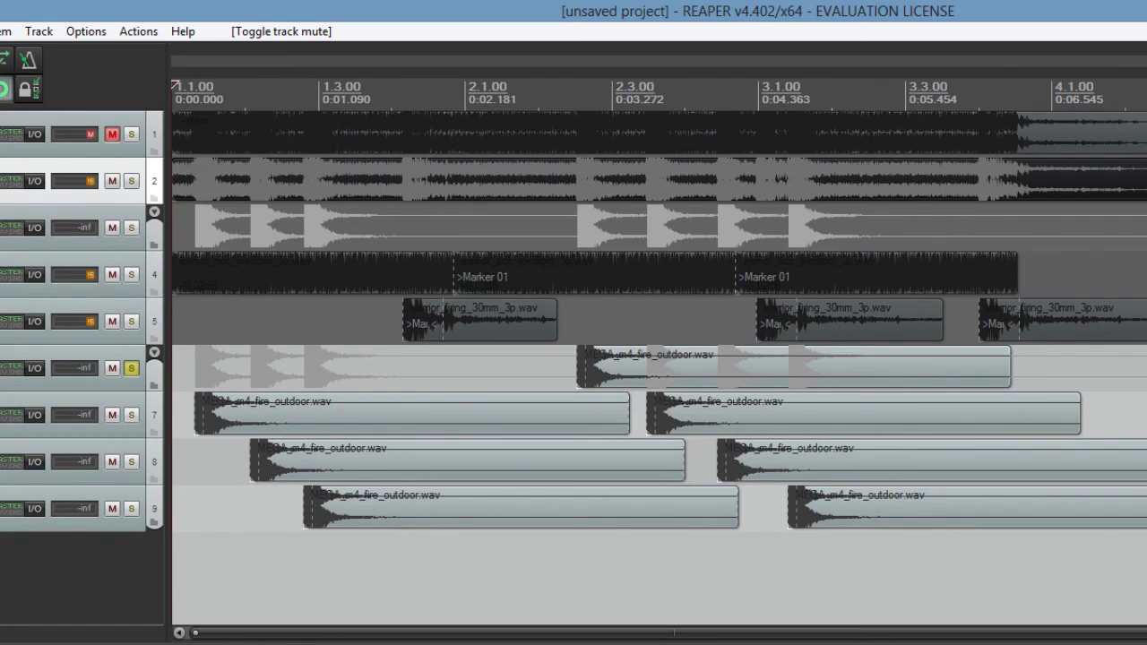
{"action": "scroll", "coordinate": [10, 403], "scroll_direction": "up", "scroll_amount": 2}
{"action": "scroll", "coordinate": [347, 391], "scroll_direction": "up", "scroll_amount": 2}
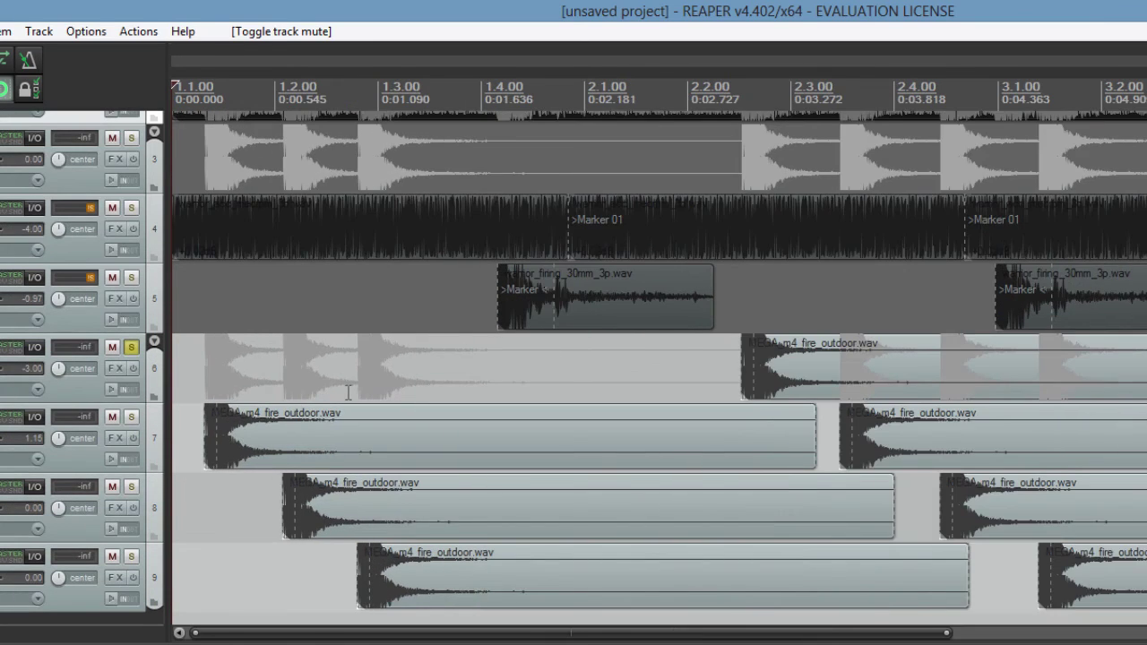
{"action": "scroll", "coordinate": [65, 386], "scroll_direction": "down", "scroll_amount": 1}
{"action": "scroll", "coordinate": [64, 386], "scroll_direction": "up", "scroll_amount": 3}
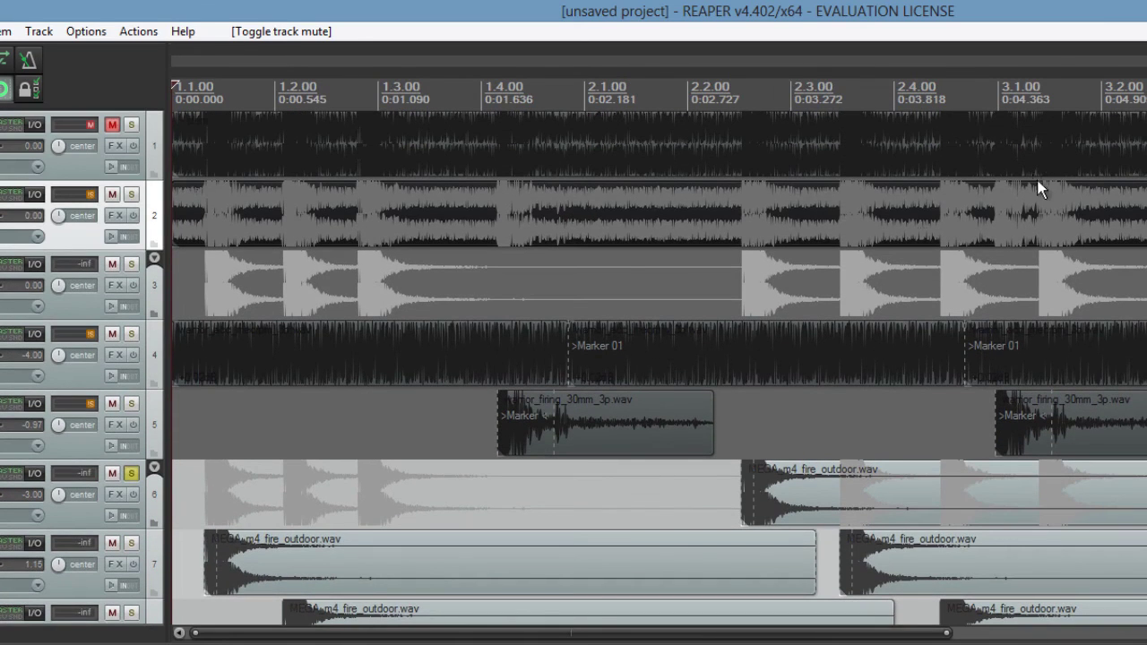
{"action": "left_click_drag", "start_coordinate": [998, 205], "coordinate": [791, 473]}
{"action": "left_click", "coordinate": [323, 373]}
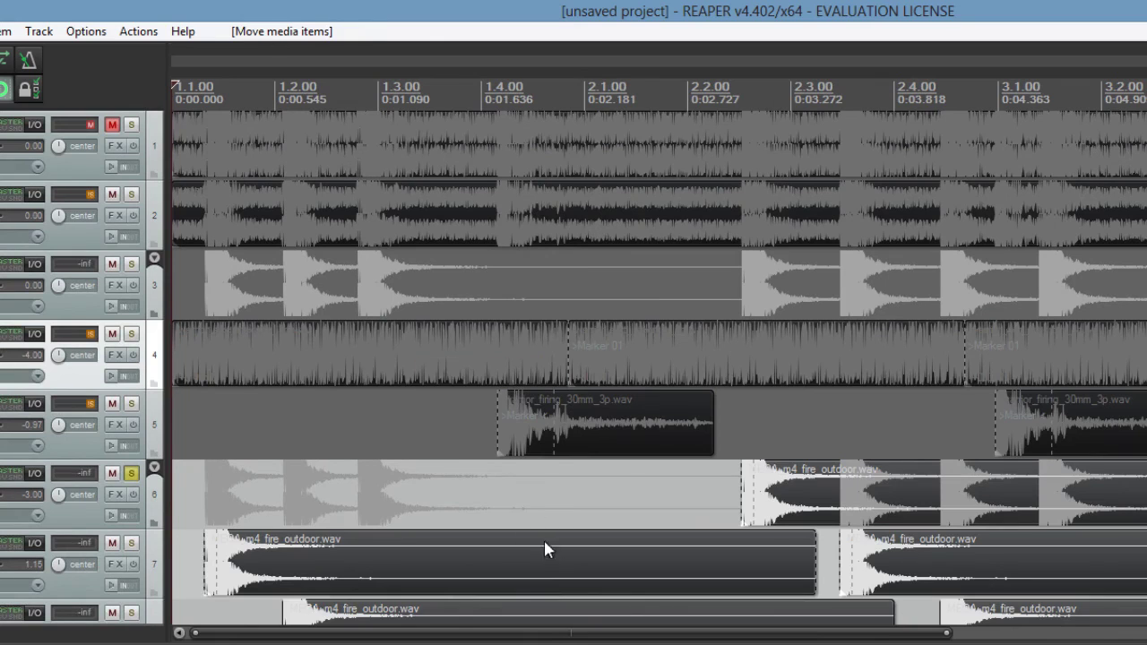
{"action": "key", "text": "Page_Down"}
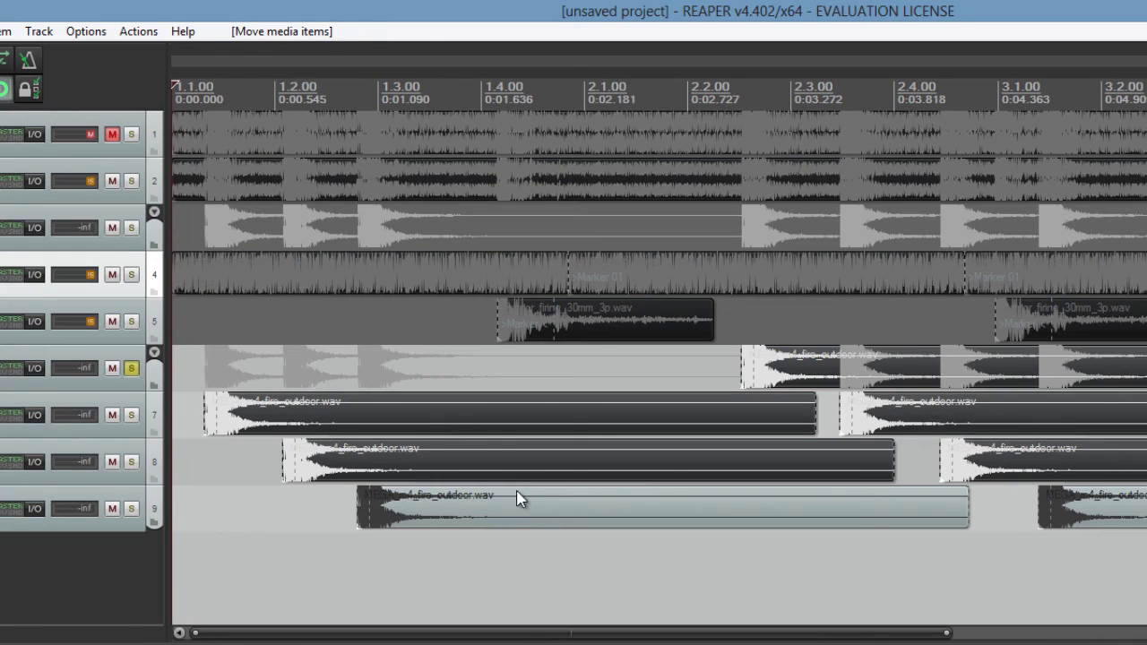
{"action": "key", "text": "Page_Up"}
{"action": "scroll", "coordinate": [574, 358], "scroll_direction": "up", "scroll_amount": 1}
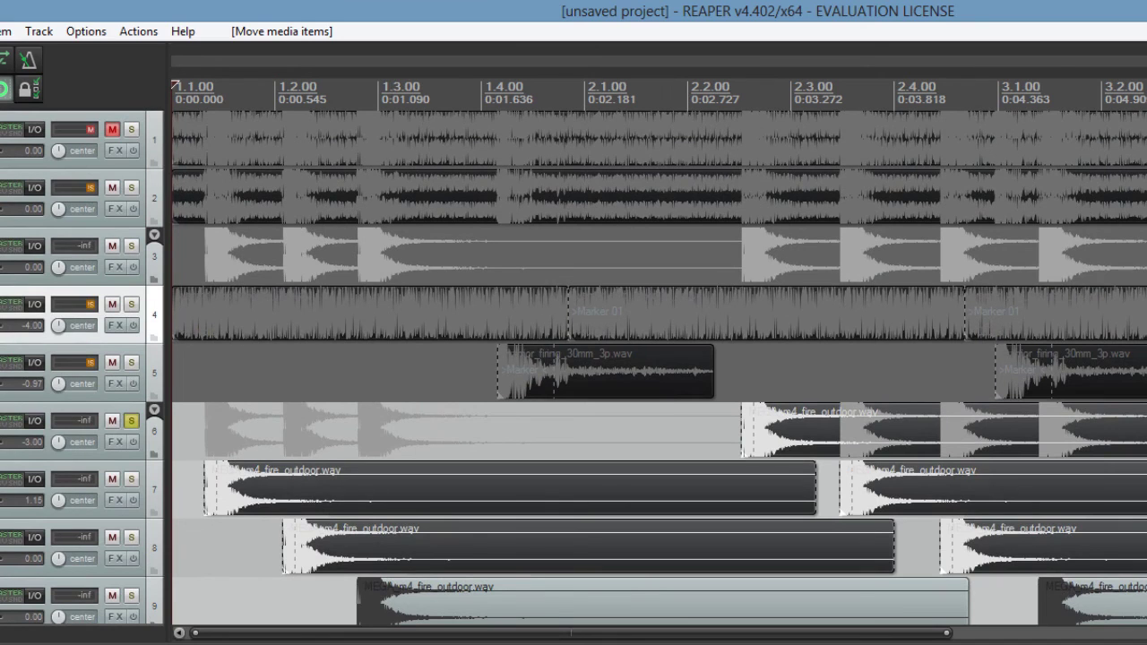
{"action": "key", "text": "Page_Down"}
{"action": "key", "text": "Page_Up"}
{"action": "key", "text": "plus"}
{"action": "key", "text": "minus"}
{"action": "scroll", "coordinate": [574, 320], "scroll_direction": "up", "scroll_amount": 1}
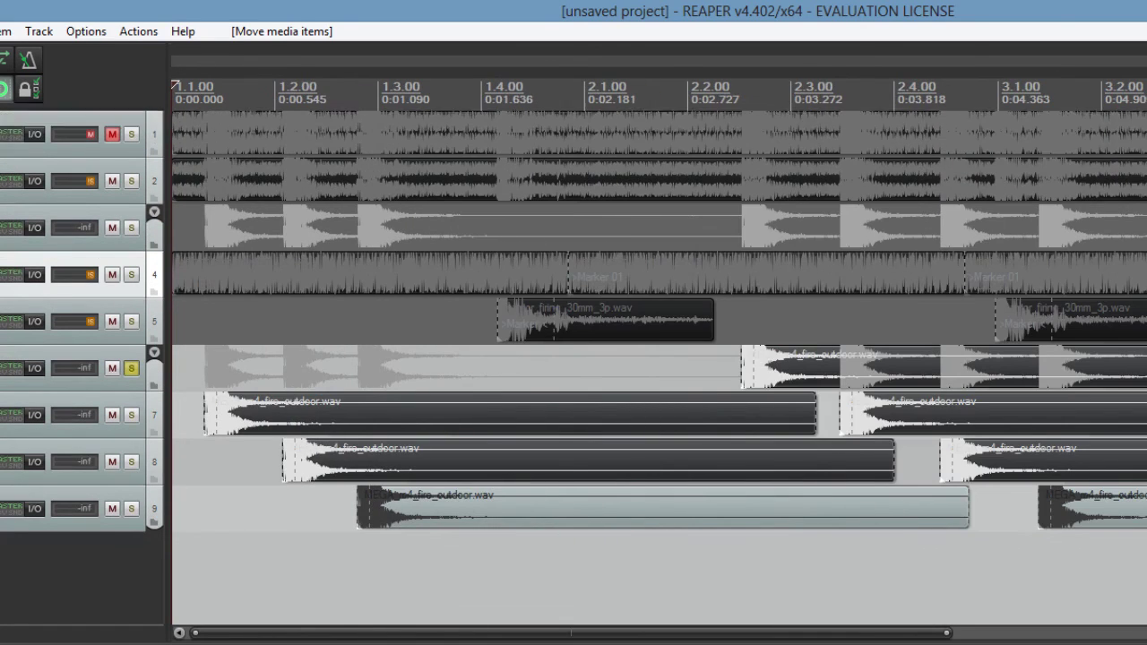